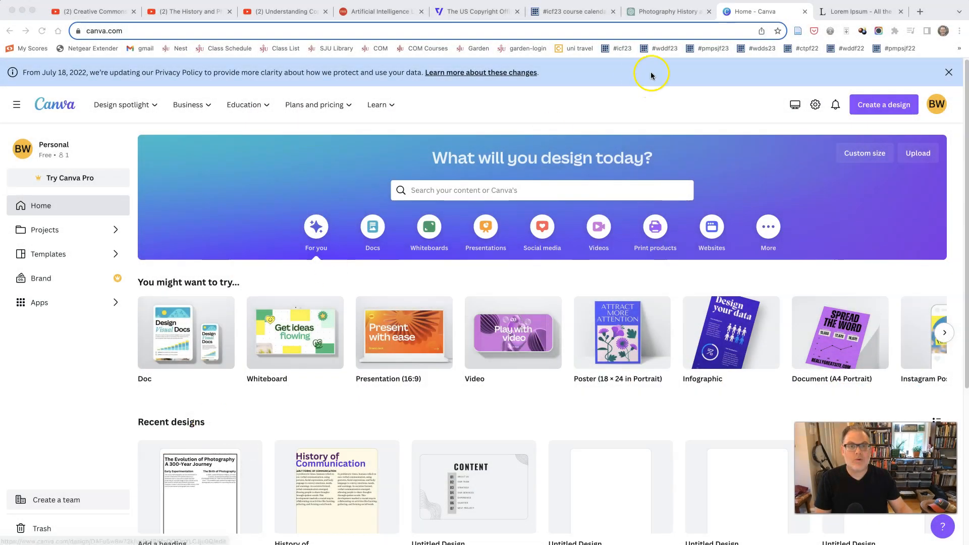
Switch to the ChatGPT conversation and review the generated photography history sections and title.
click(671, 11)
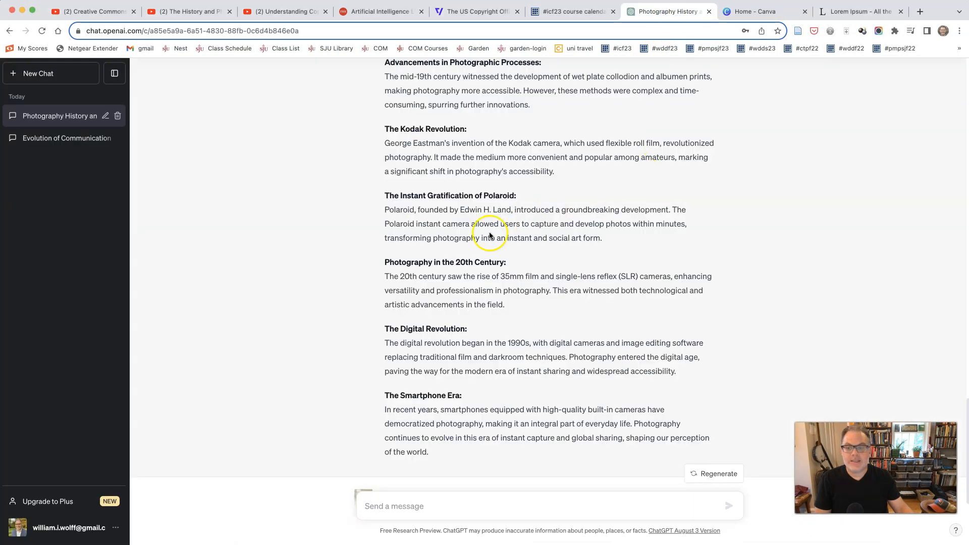
scroll(470, 282, down, 5)
scroll(471, 284, up, 15)
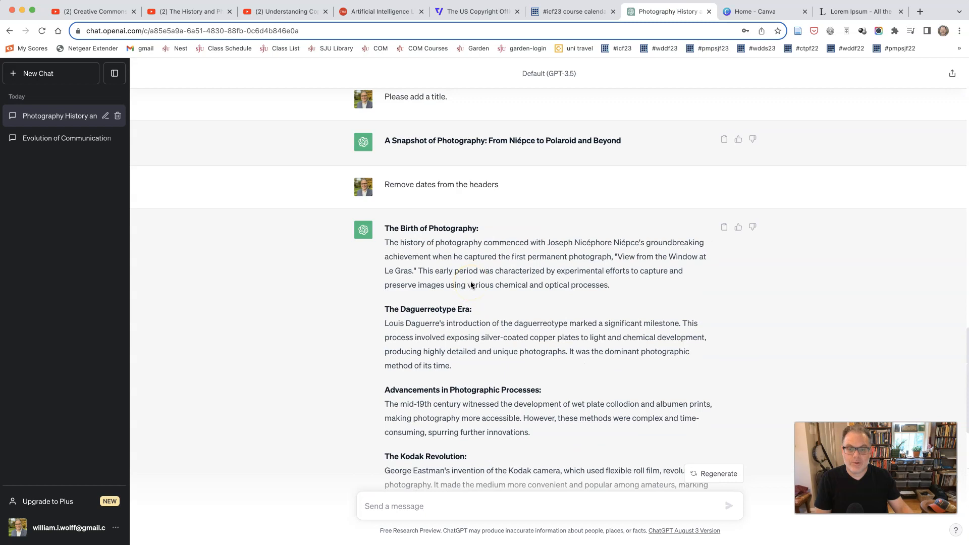
scroll(470, 284, down, 4)
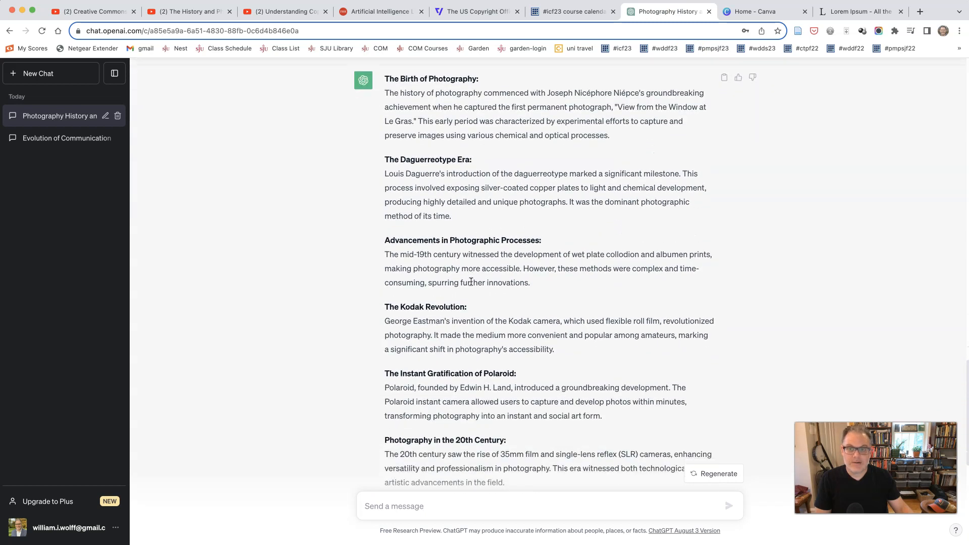
Return to Canva and create a blank 18 × 24 in portrait poster.
click(744, 7)
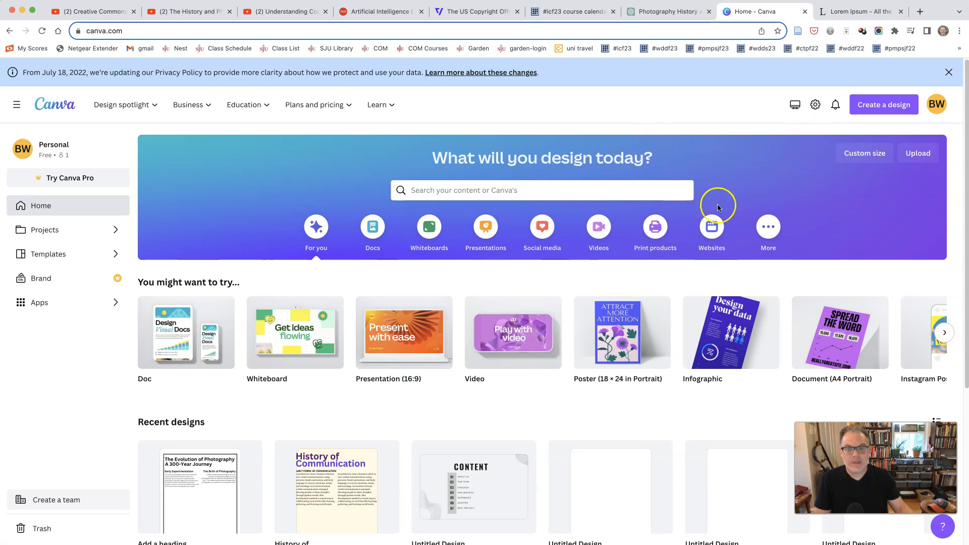
mouse_move(496, 363)
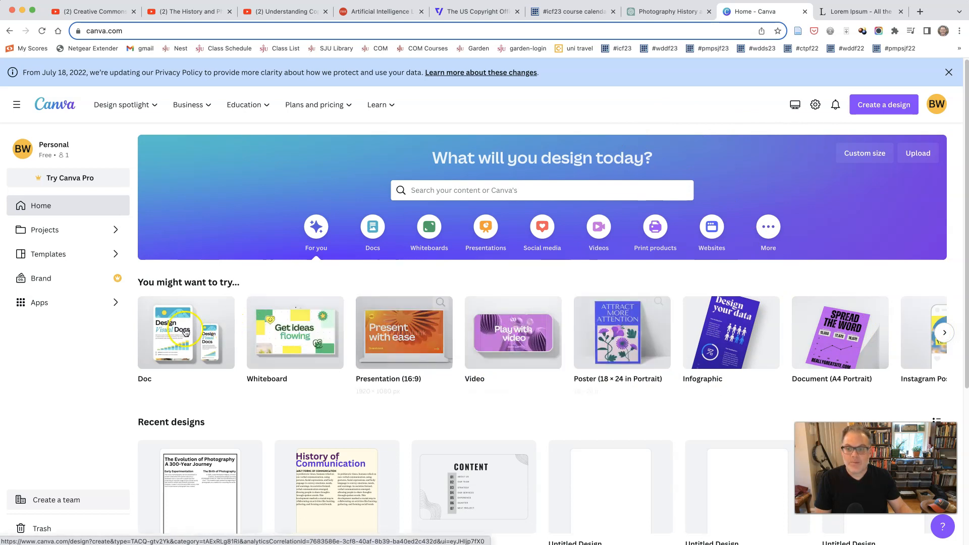
click(944, 334)
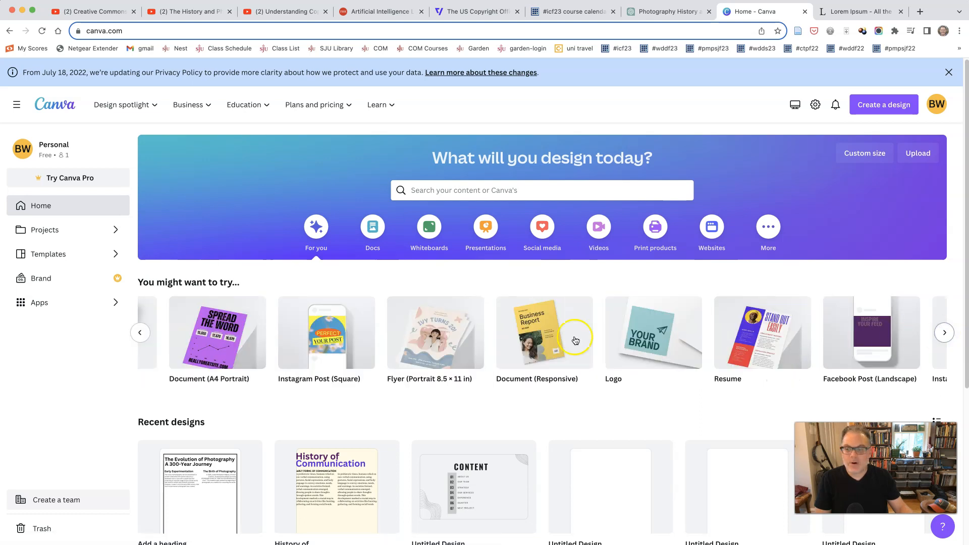
click(137, 334)
click(136, 338)
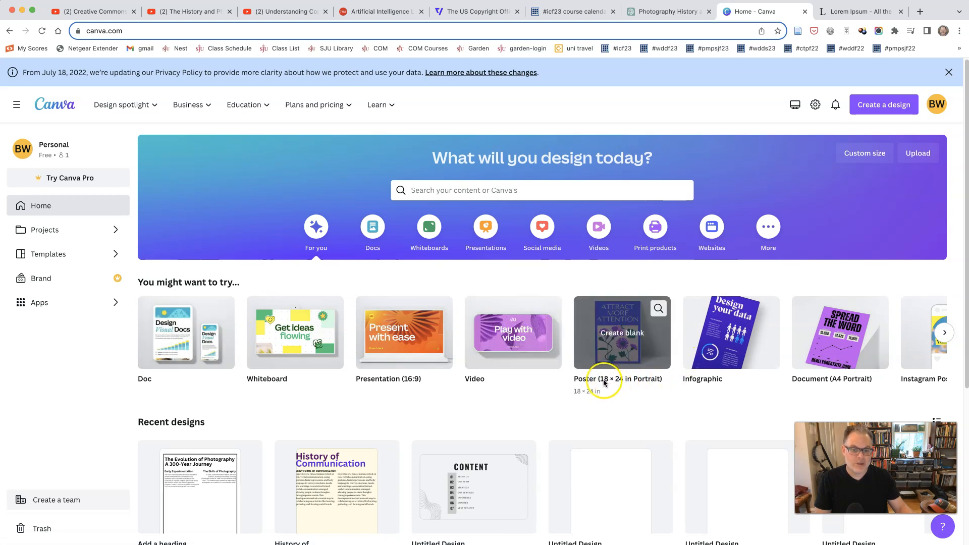
click(620, 332)
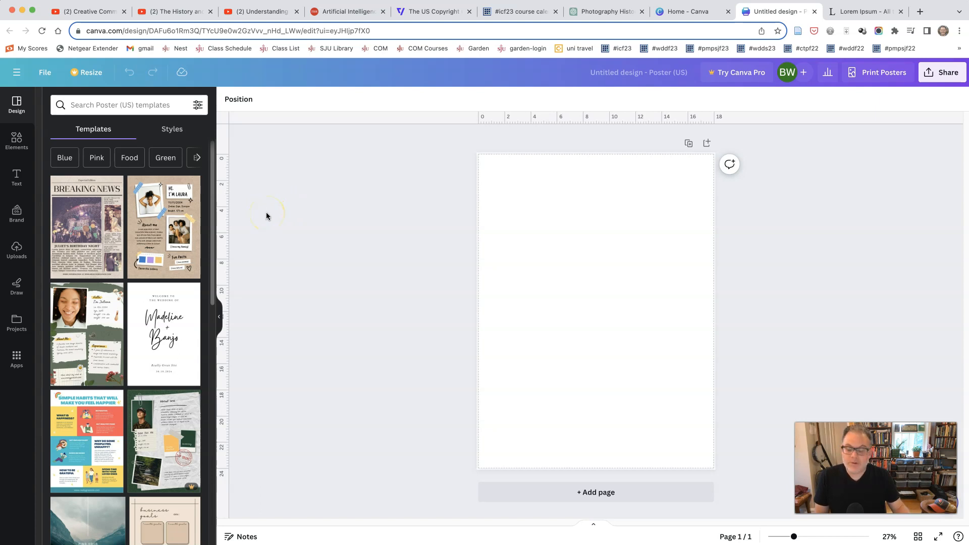
Start adding custom guides to the poster and set the number of columns to 12.
click(39, 75)
click(43, 72)
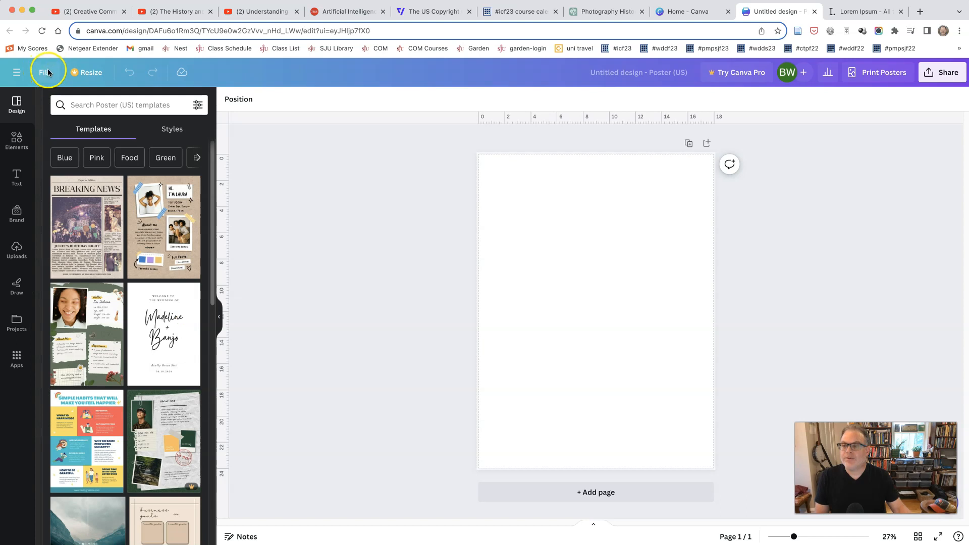
click(46, 74)
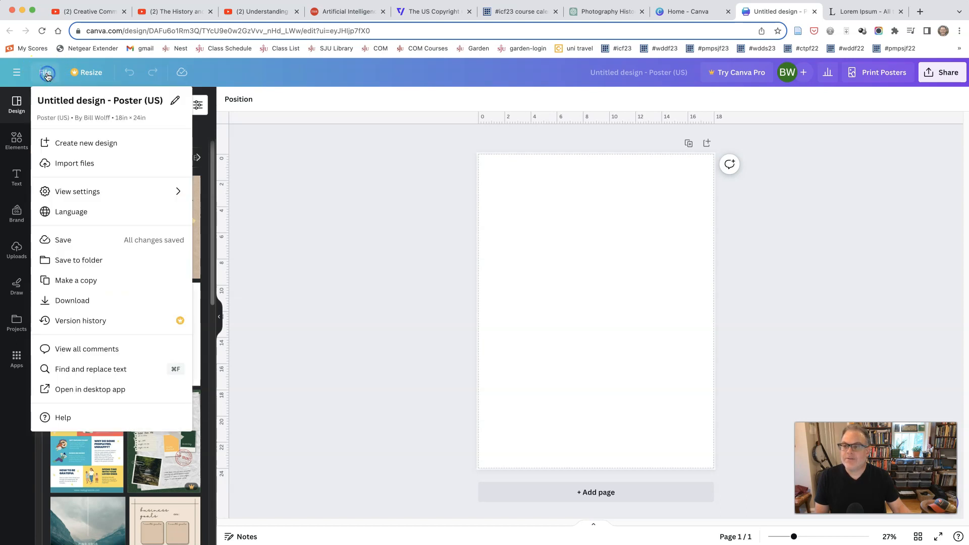
mouse_move(63, 194)
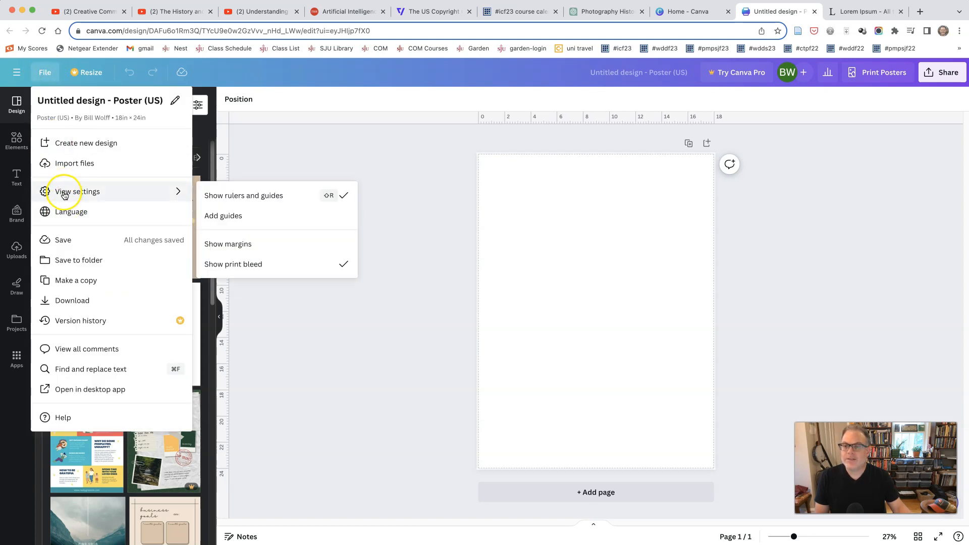
click(218, 217)
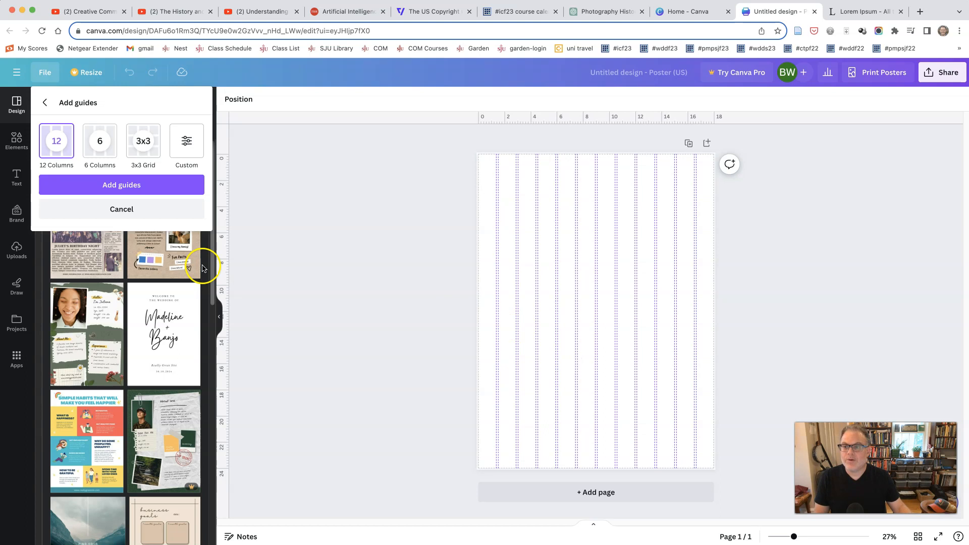
click(188, 142)
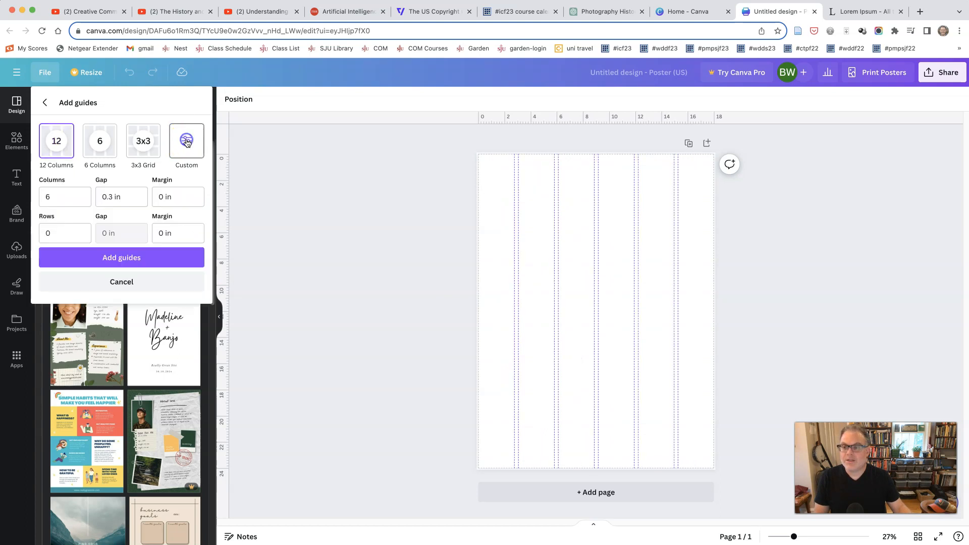
click(63, 193)
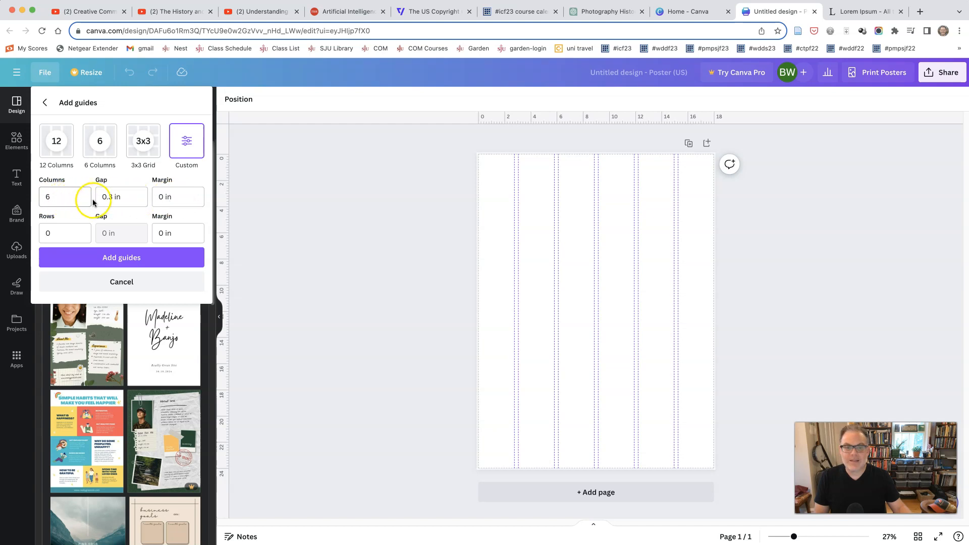
double_click(70, 203)
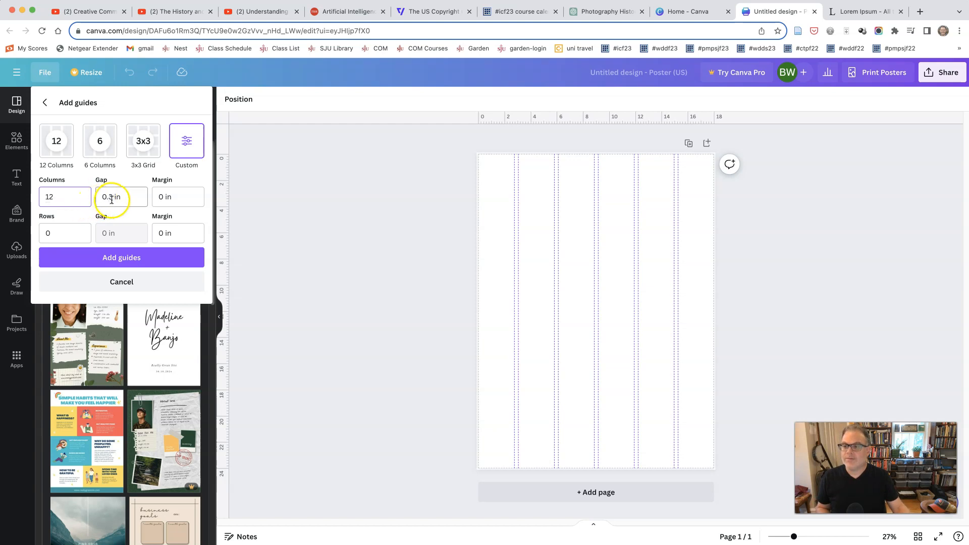
Set the guides to 18 rows with a 0.3 in row gap and add them to the page.
click(38, 234)
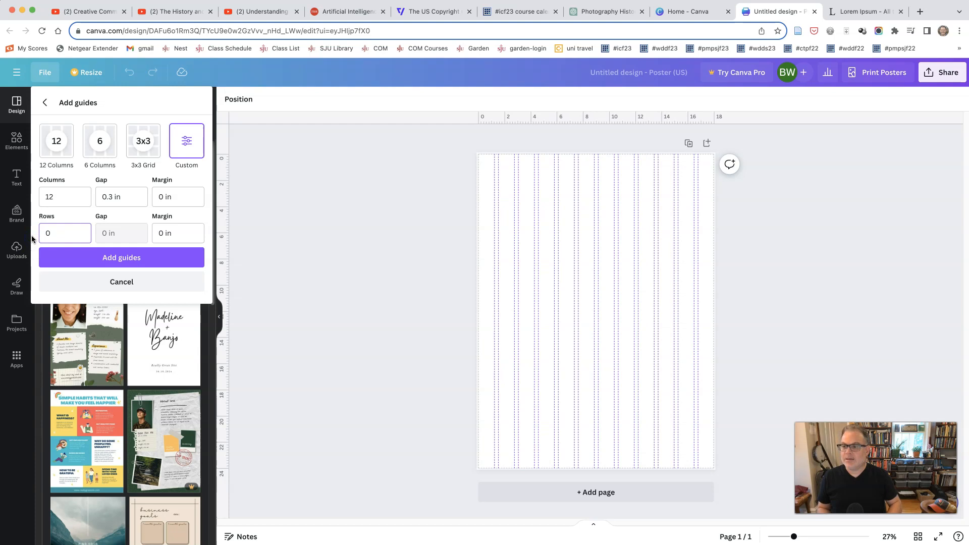
click(102, 232)
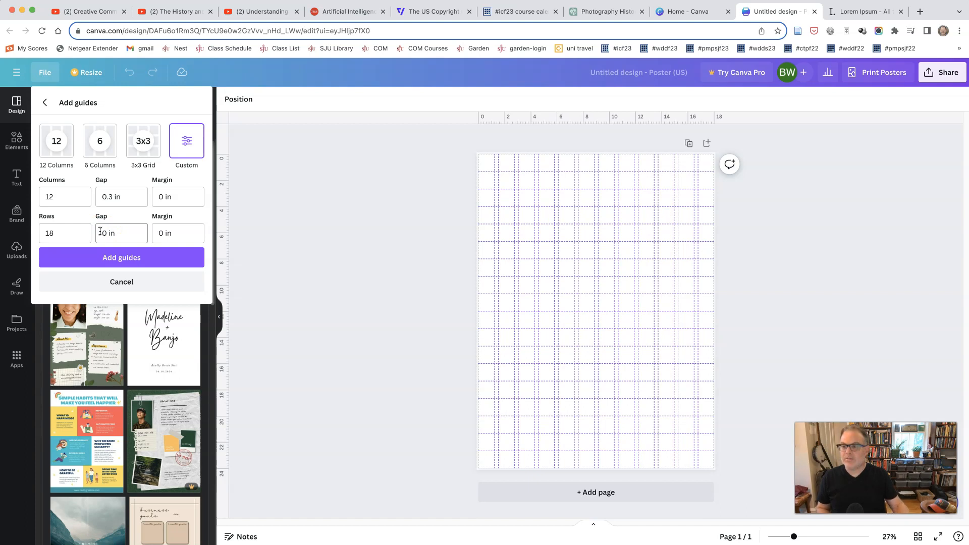
click(104, 235)
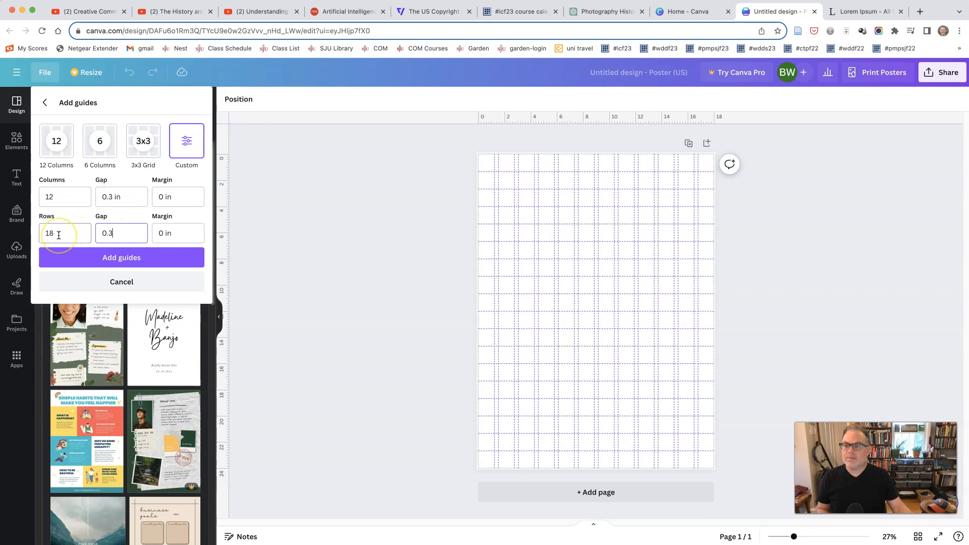
click(114, 258)
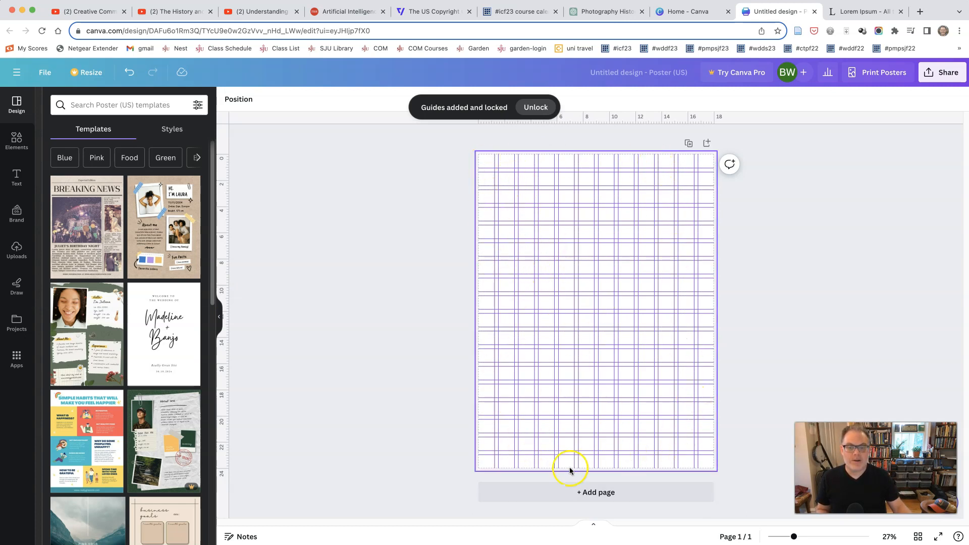
Add a square shape and stretch it to the outer guides, about 15.5 by 22 in, leaving an even margin around it.
mouse_move(794, 536)
mouse_down()
mouse_move(807, 537)
mouse_move(796, 537)
mouse_up()
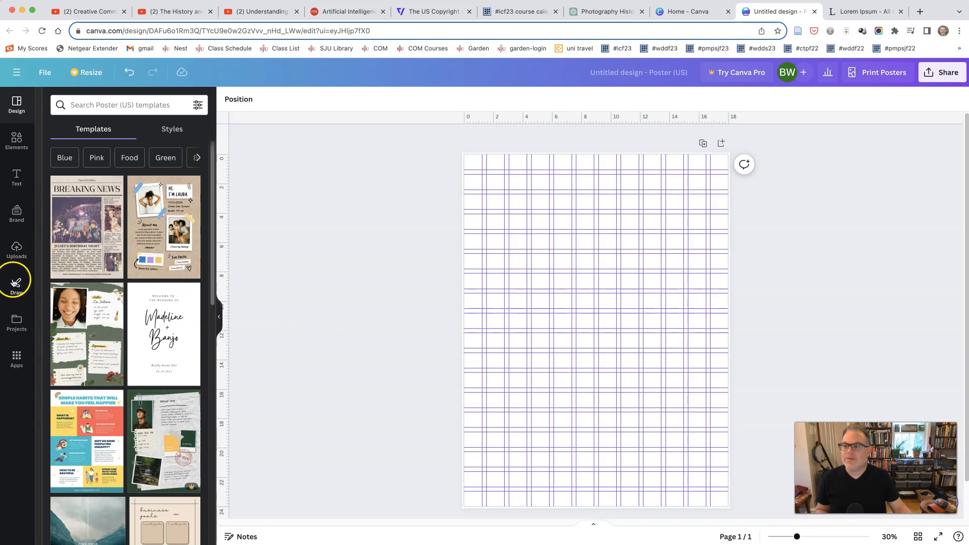
click(18, 144)
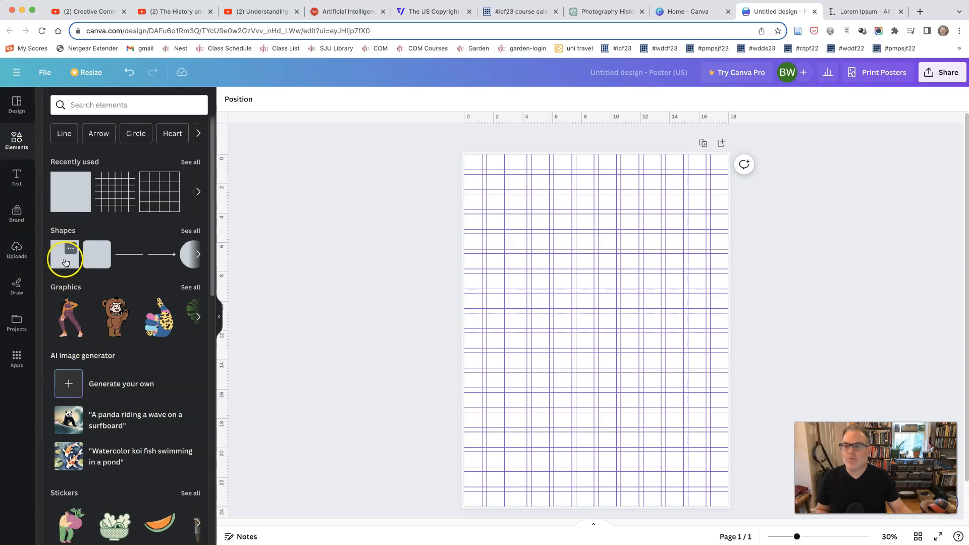
click(65, 262)
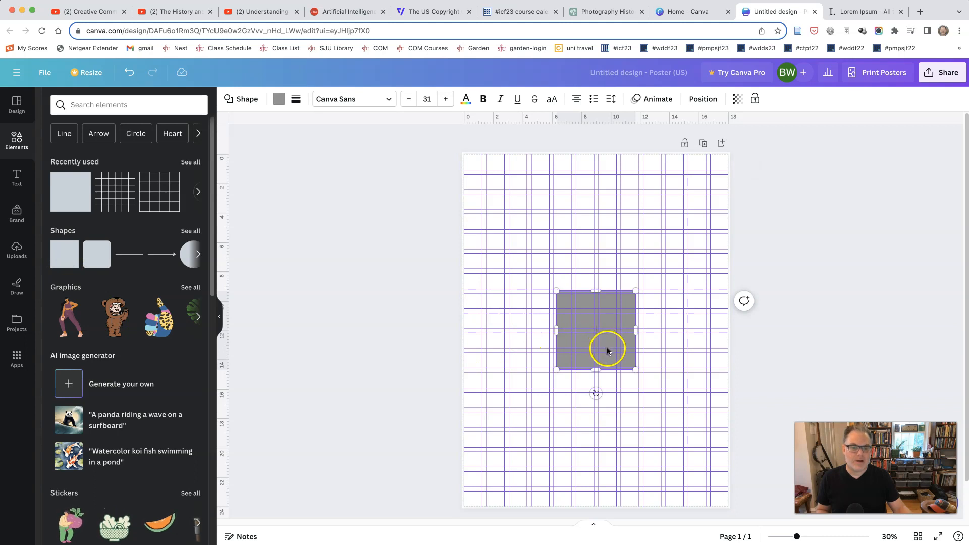
drag(608, 349, 602, 344)
drag(568, 315, 706, 489)
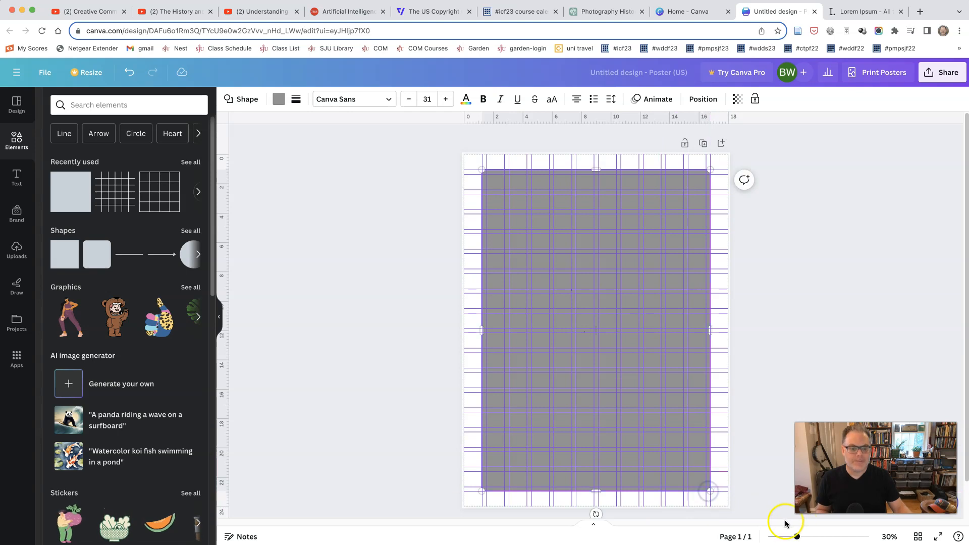
Make the large rectangle's fill transparent.
drag(797, 537, 803, 538)
click(821, 537)
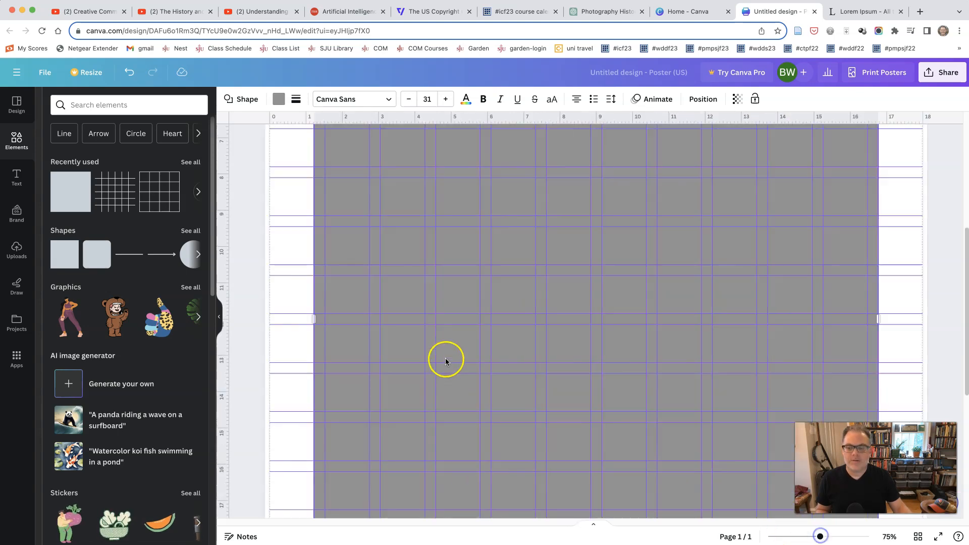
scroll(444, 361, up, 3)
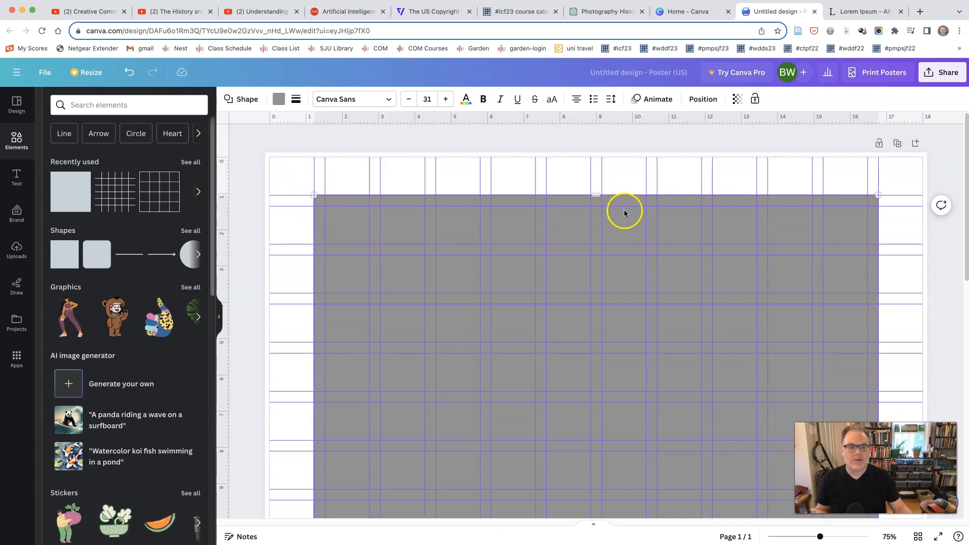
scroll(755, 302, down, 10)
scroll(650, 351, up, 10)
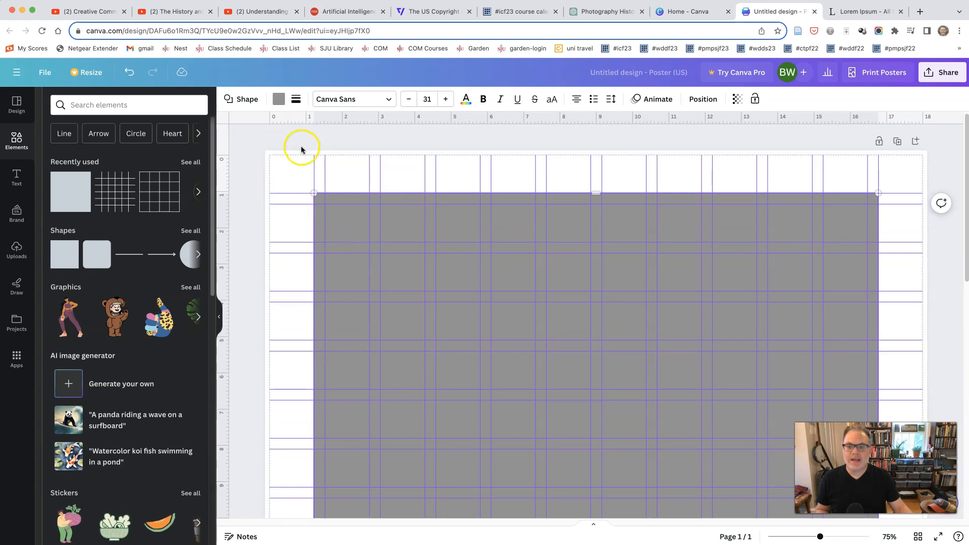
click(278, 100)
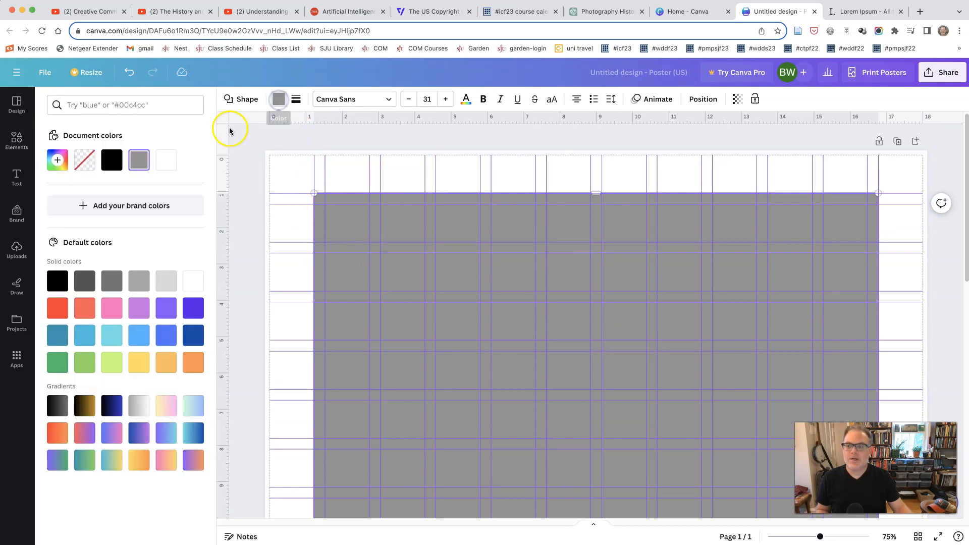
click(84, 162)
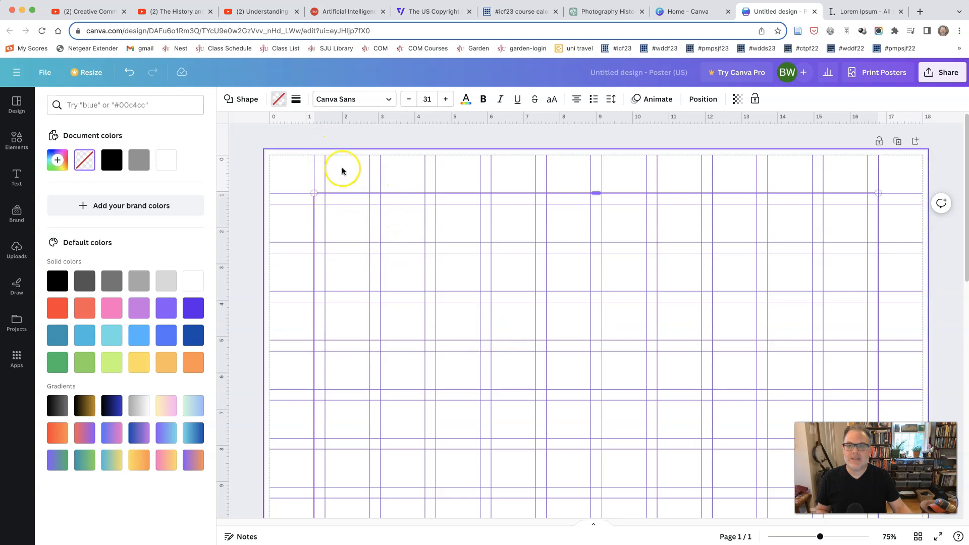
Give the rectangle a solid border with a weight of 8 and deselect it.
click(295, 100)
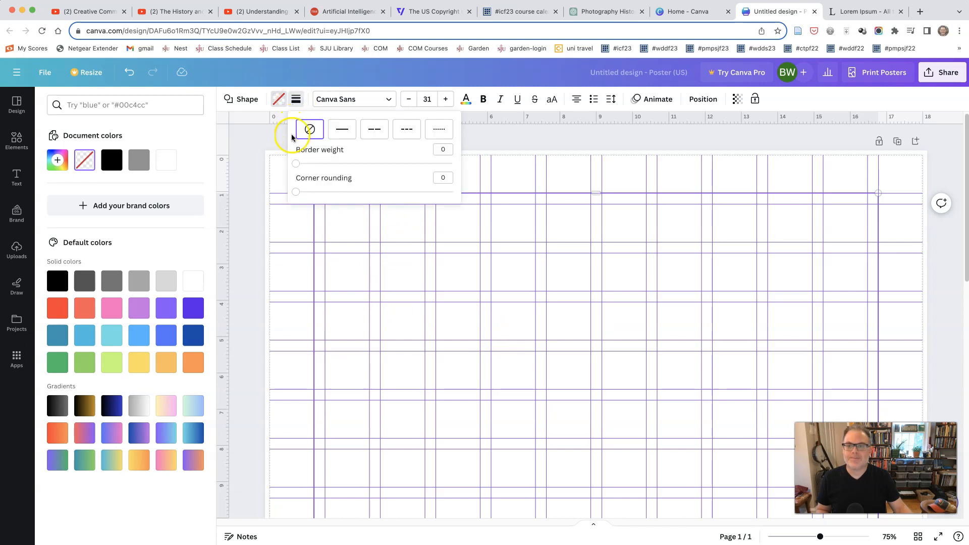
click(338, 133)
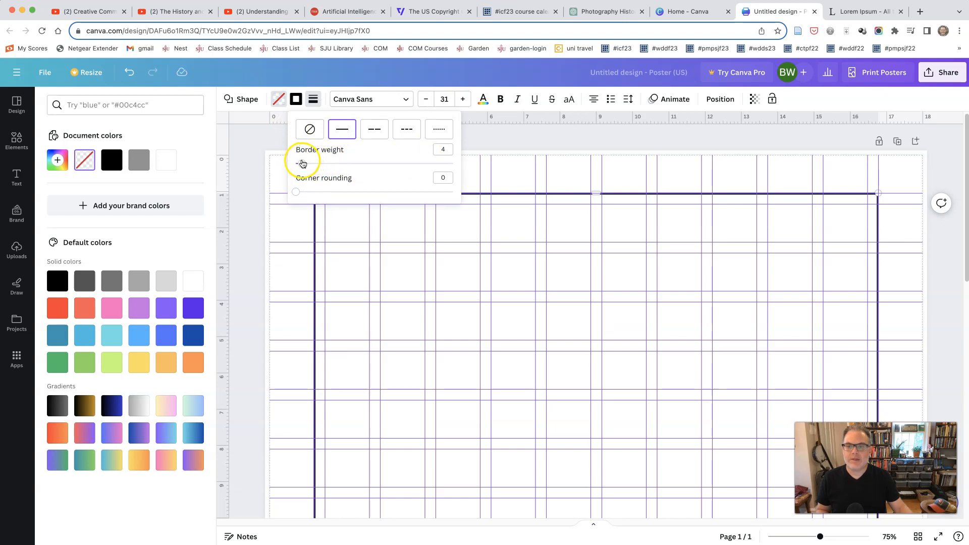
drag(303, 163, 309, 163)
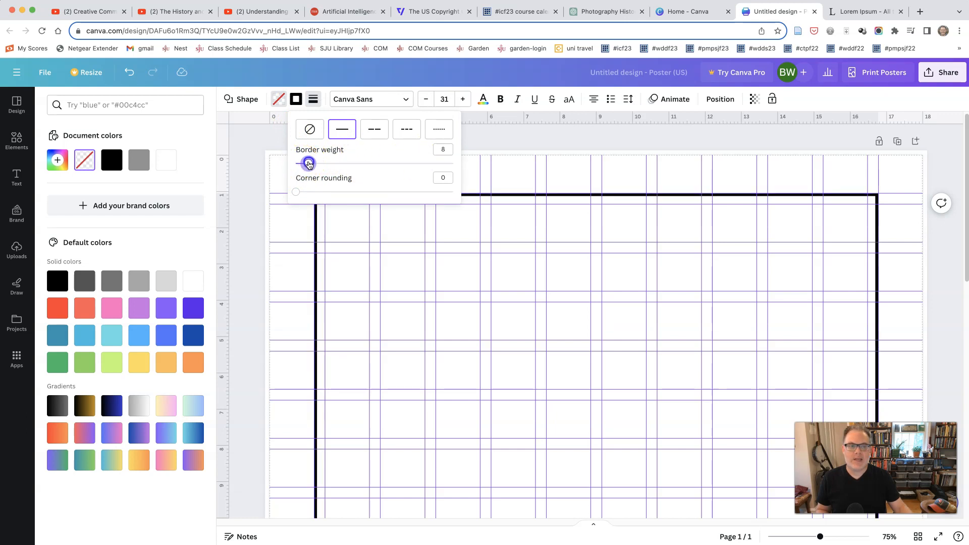
click(489, 170)
Inspect the rectangle's border along the length of the poster against the guides.
scroll(325, 245, down, 10)
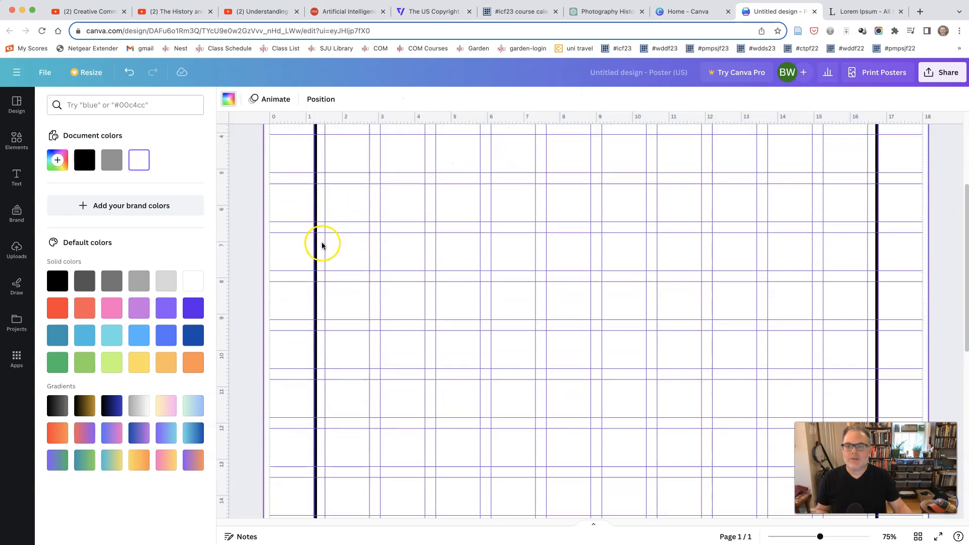
scroll(322, 247, down, 5)
scroll(320, 247, up, 7)
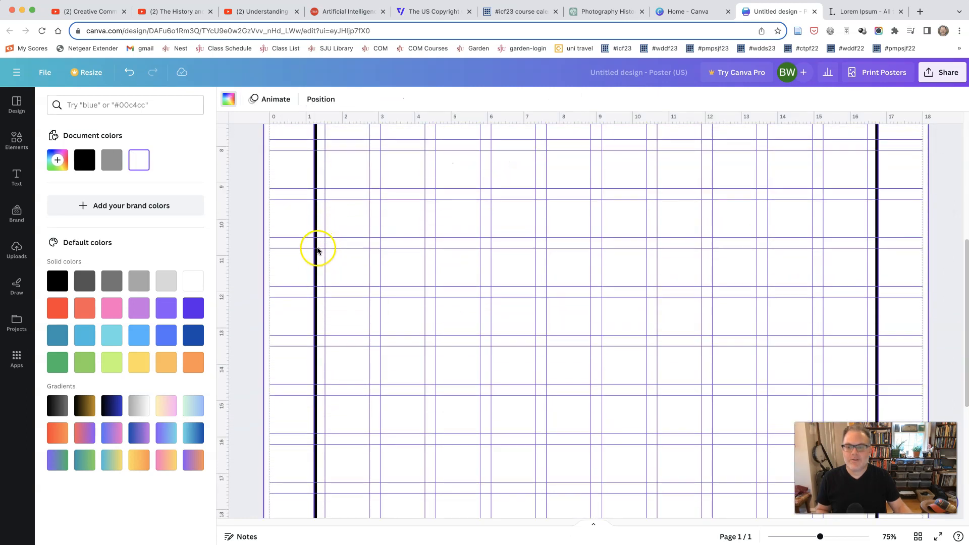
scroll(318, 250, up, 5)
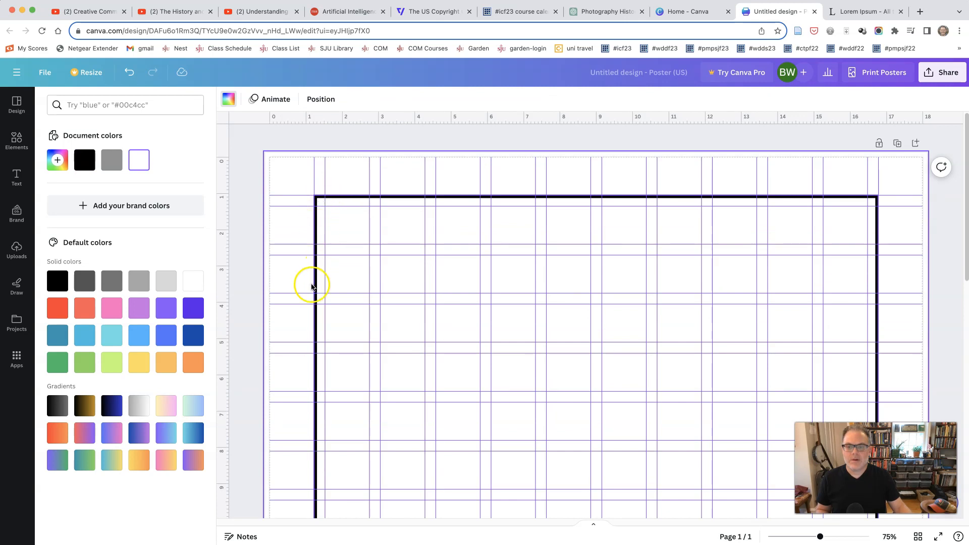
scroll(315, 283, down, 8)
scroll(317, 288, down, 3)
scroll(316, 290, up, 12)
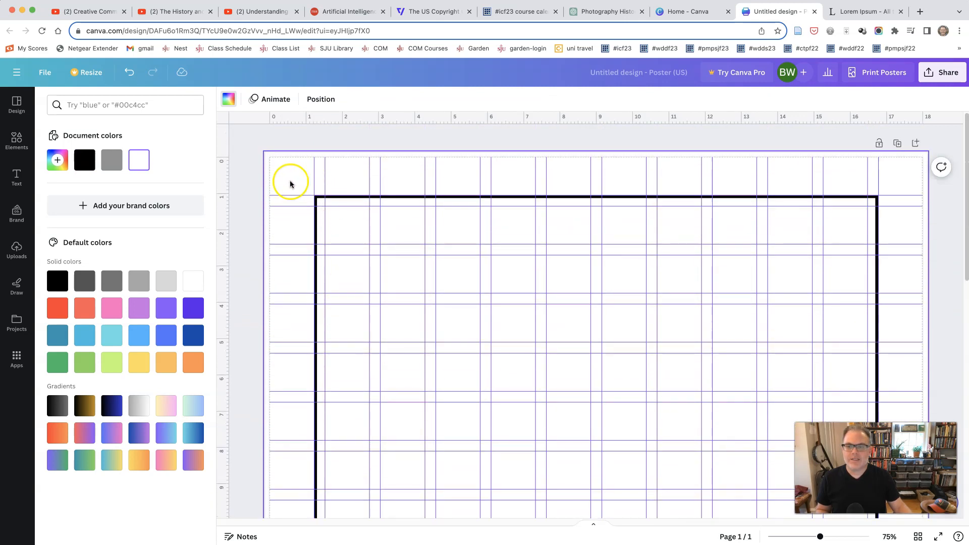
Add a default heading text box to the poster.
scroll(524, 347, down, 10)
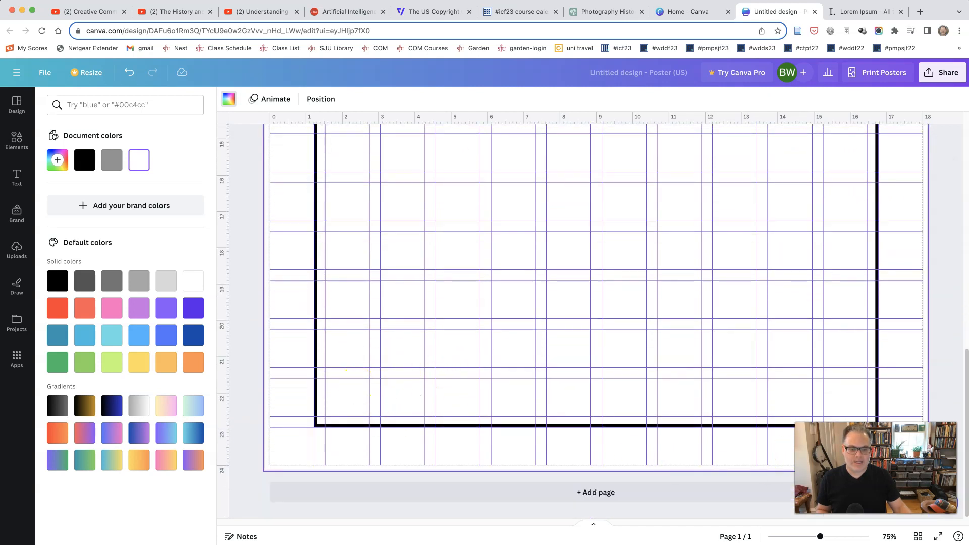
drag(820, 540, 797, 538)
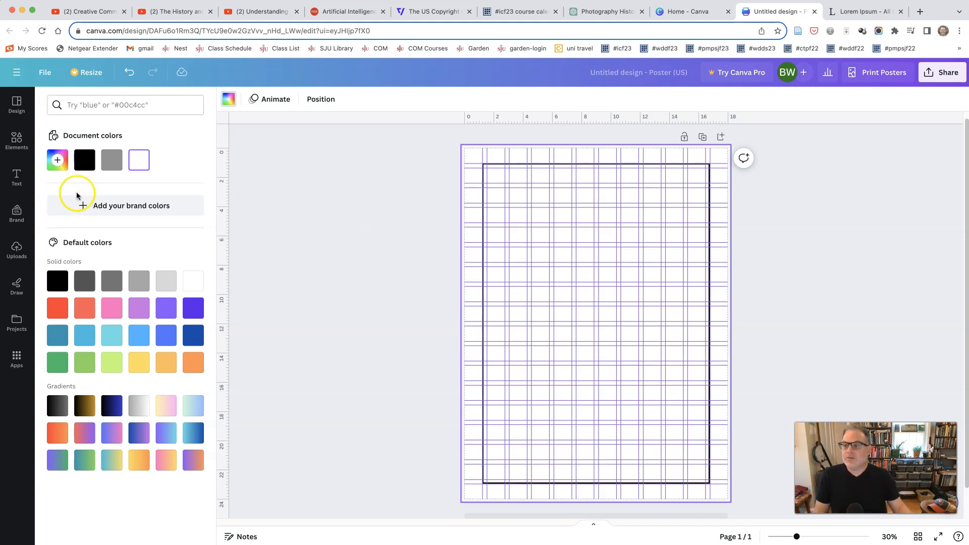
click(17, 179)
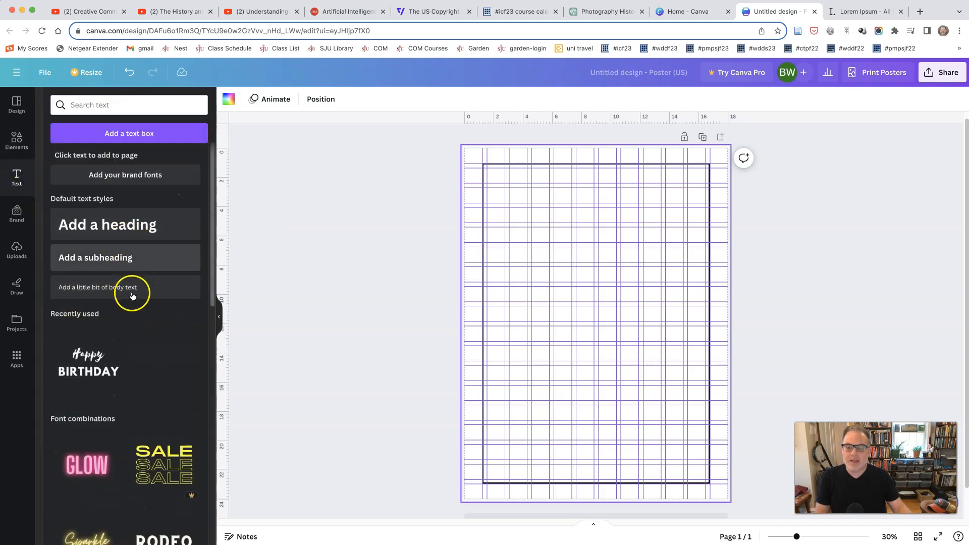
click(131, 224)
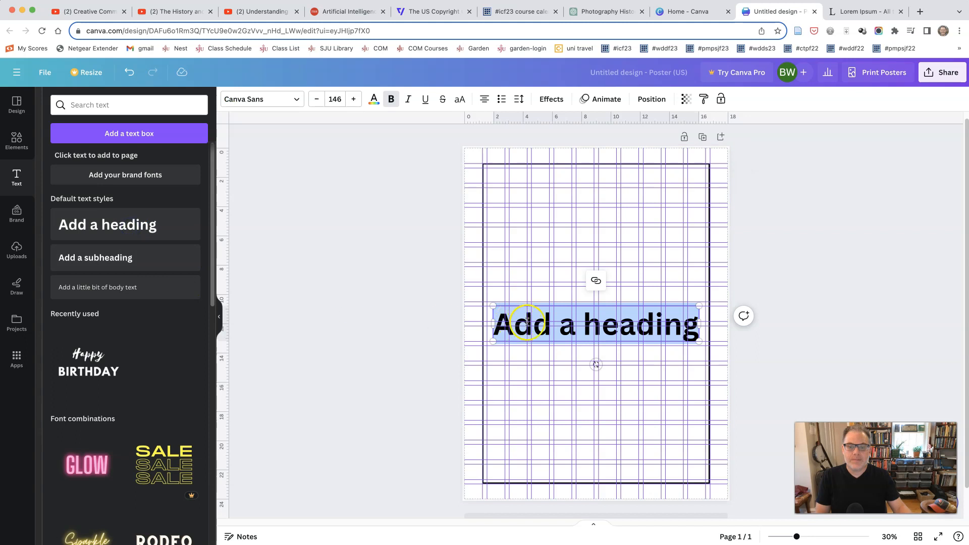
Switch to the ChatGPT conversation and copy "A Snapshot of Photography" from the title of the last response.
click(594, 10)
scroll(497, 349, down, 10)
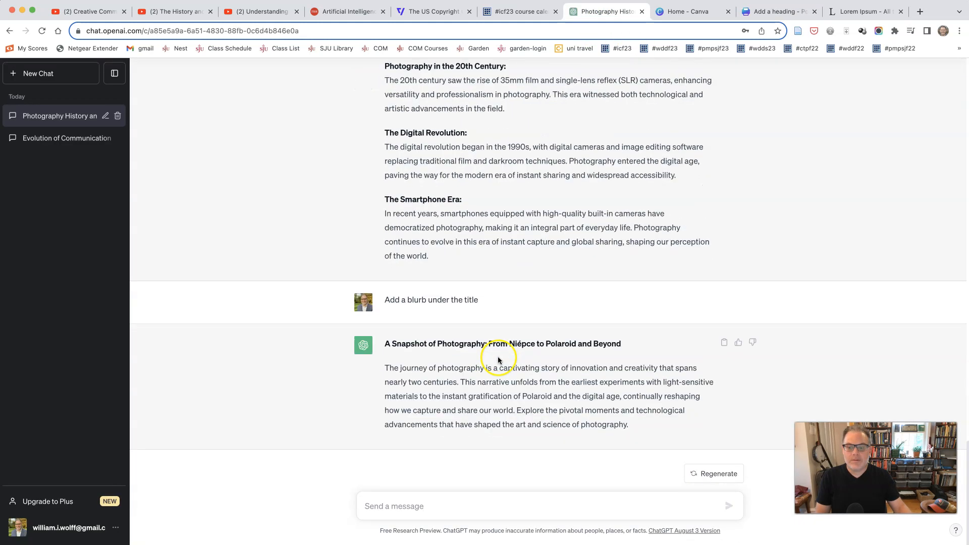
click(389, 346)
drag(387, 344, 485, 344)
key(super+c)
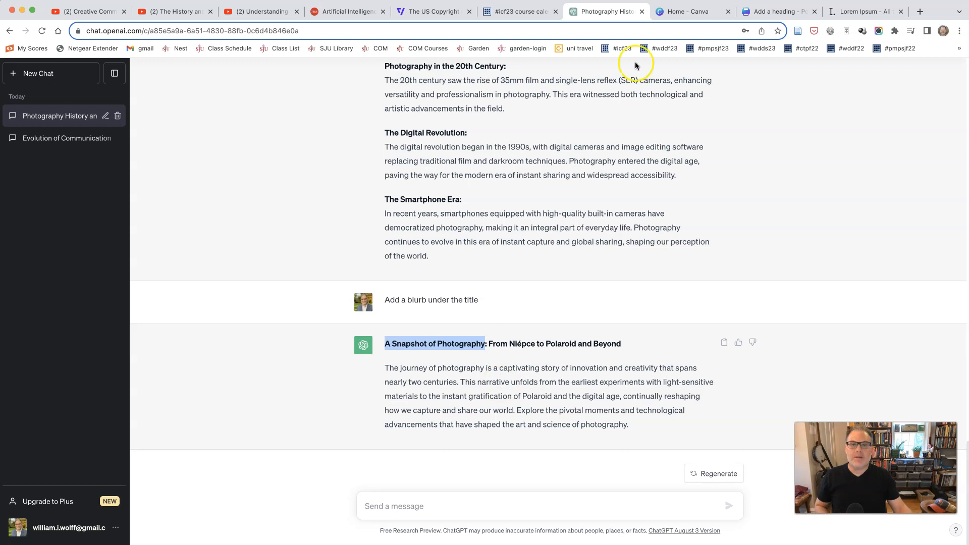
Back in Canva, replace the heading's placeholder text with the copied title and widen its text box so it fits on one line.
click(746, 15)
double_click(528, 325)
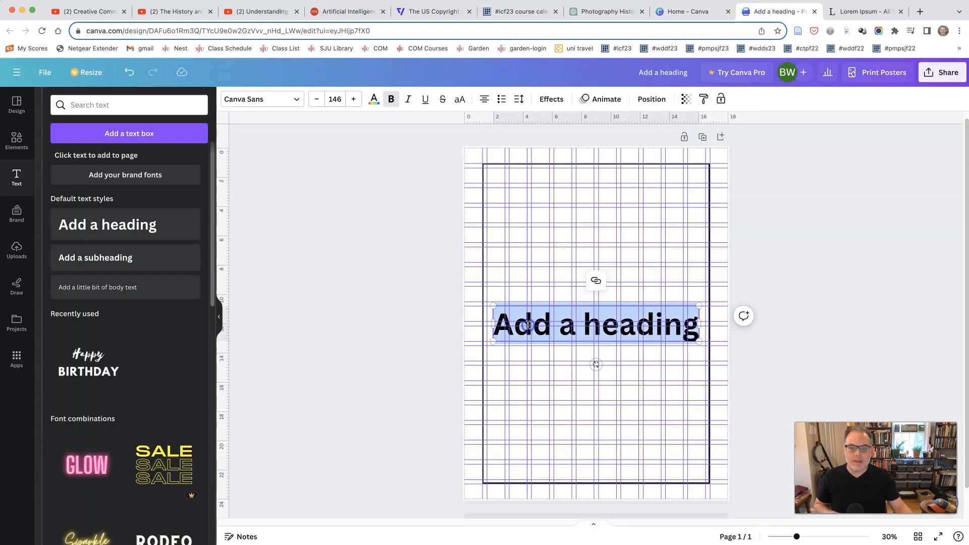
key(super+v)
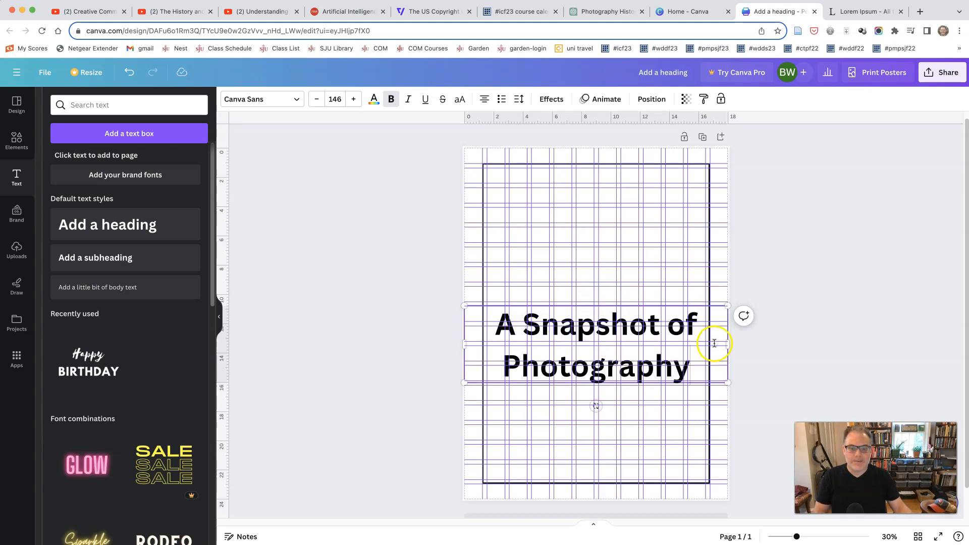
drag(727, 344, 902, 331)
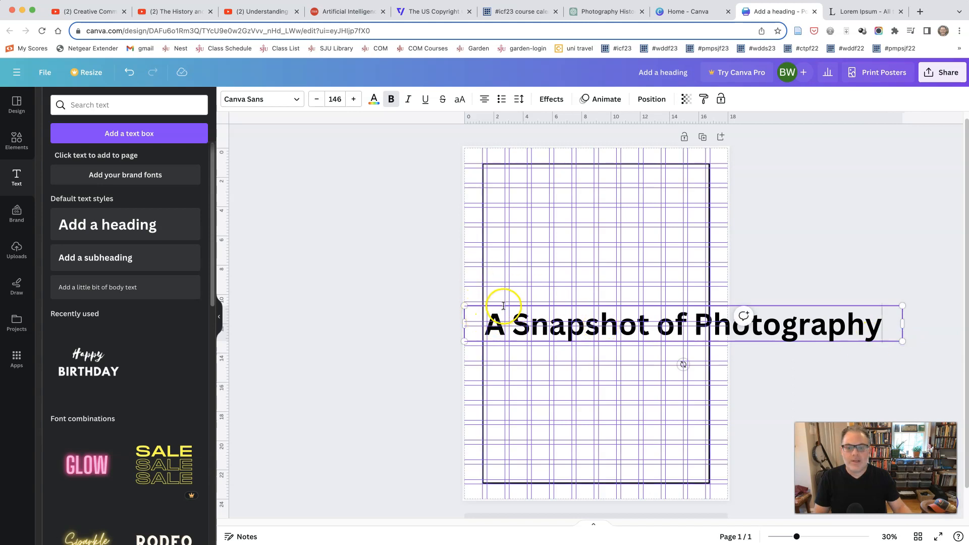
Move the title to the top of the bordered frame and scale it down to font size 76.6 so the text fits inside.
drag(503, 306, 505, 162)
drag(898, 196, 753, 182)
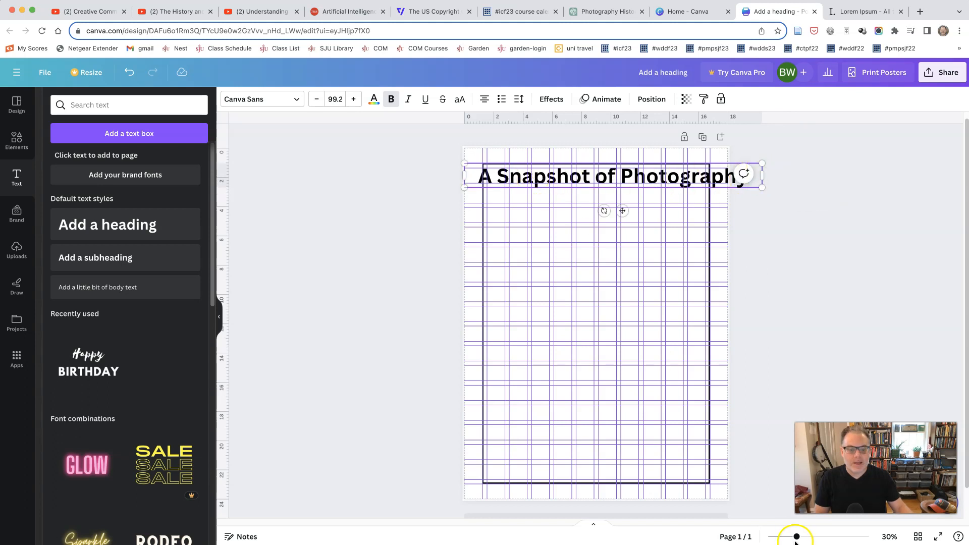
drag(796, 538, 812, 537)
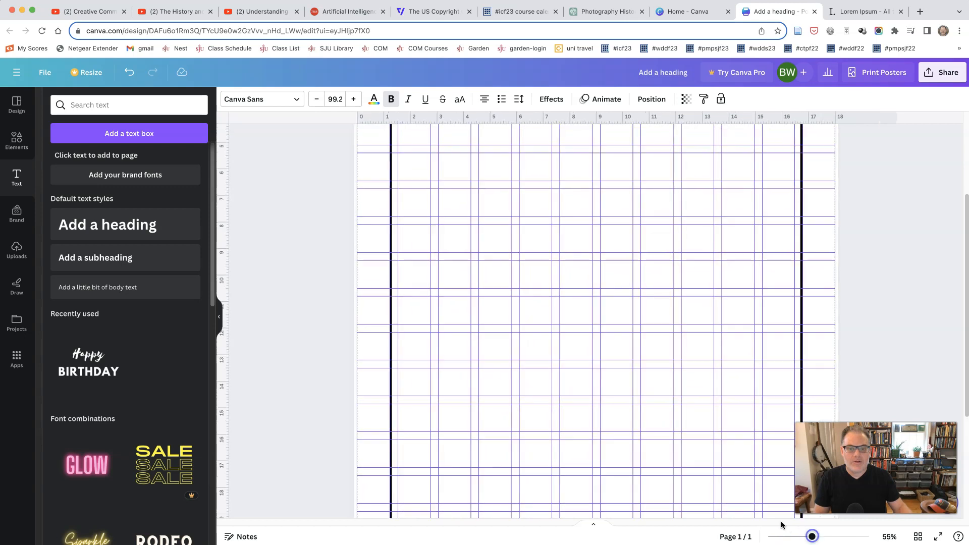
scroll(614, 431, up, 5)
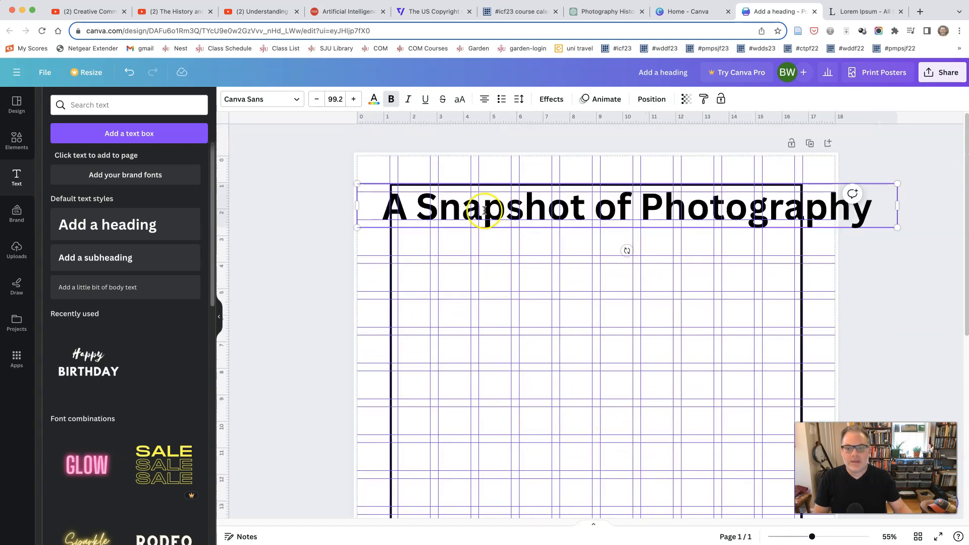
drag(377, 180, 391, 180)
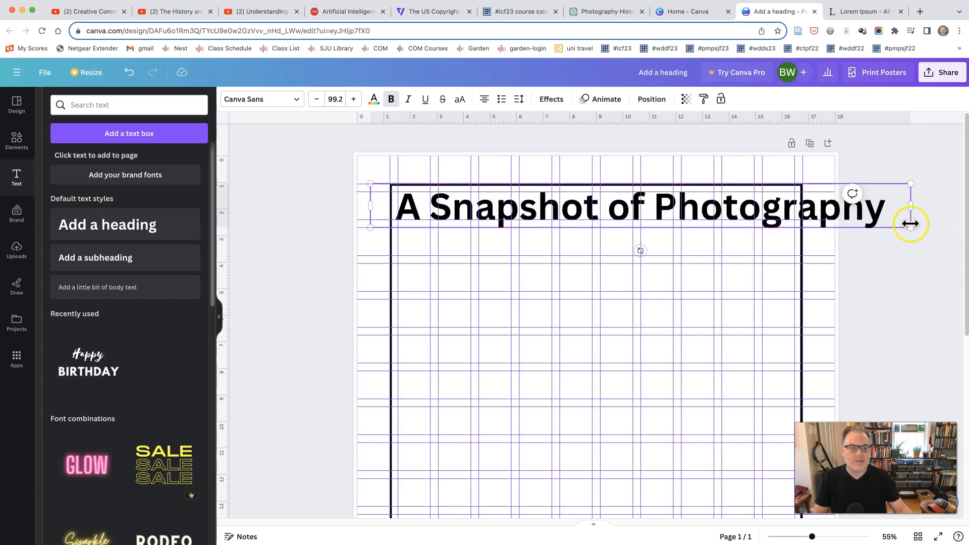
drag(906, 222, 787, 212)
click(450, 190)
drag(382, 183, 391, 189)
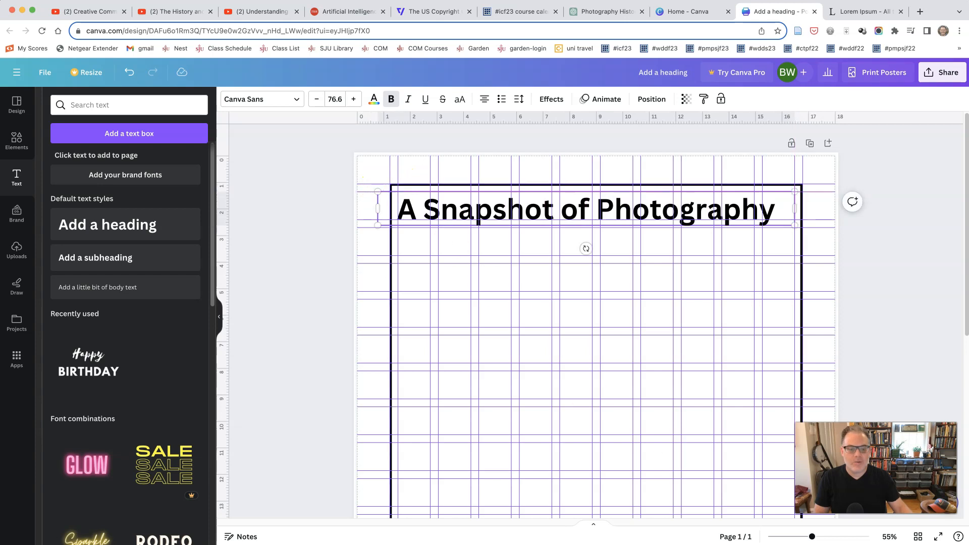
Try to line up the title's first letter with the frame's inner left guide by nudging the text box in small amounts.
drag(812, 536, 829, 537)
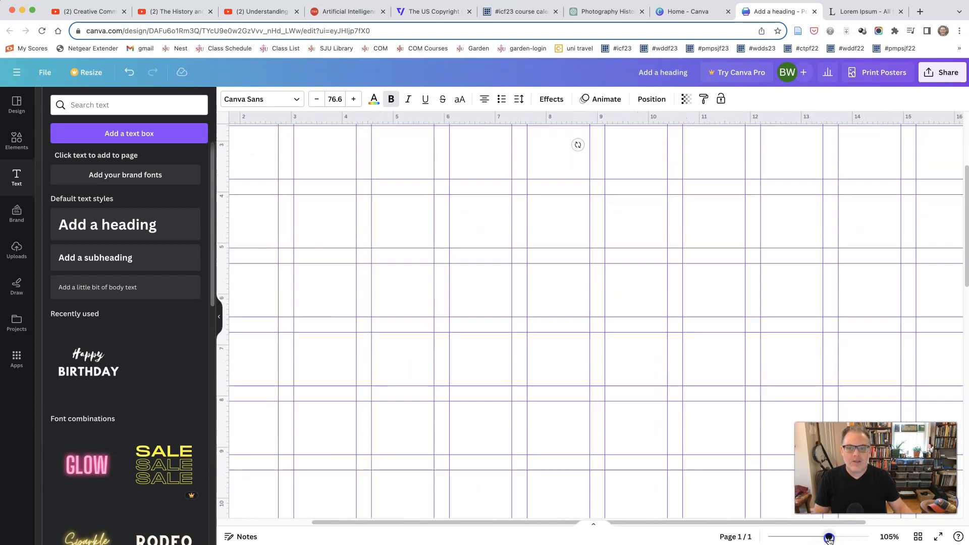
scroll(558, 443, up, 3)
drag(632, 523, 555, 521)
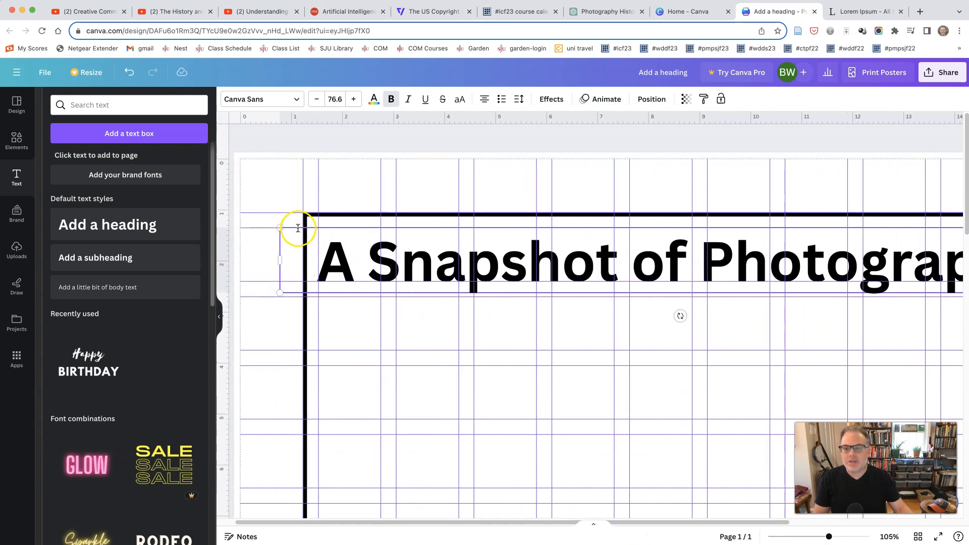
drag(298, 226, 301, 228)
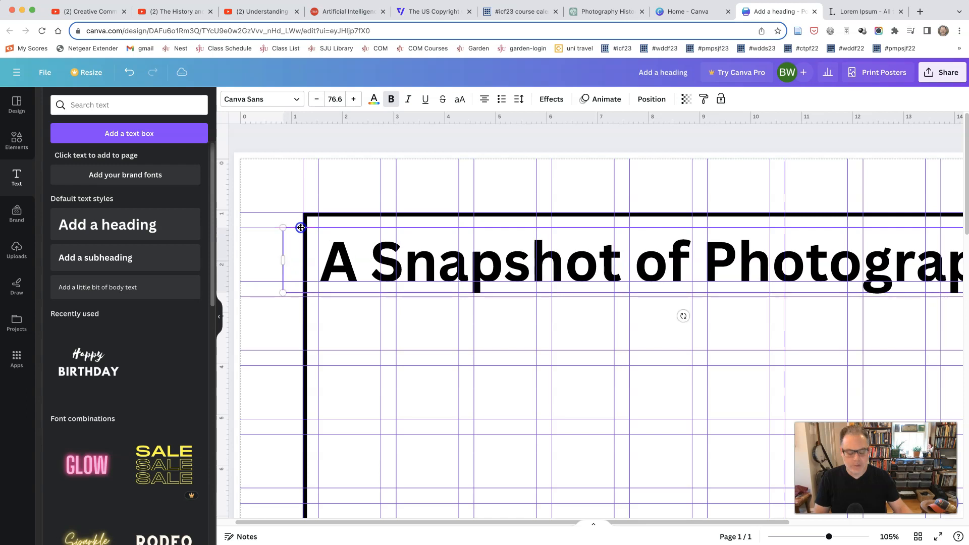
scroll(300, 228, left, 1)
scroll(301, 228, right, 1)
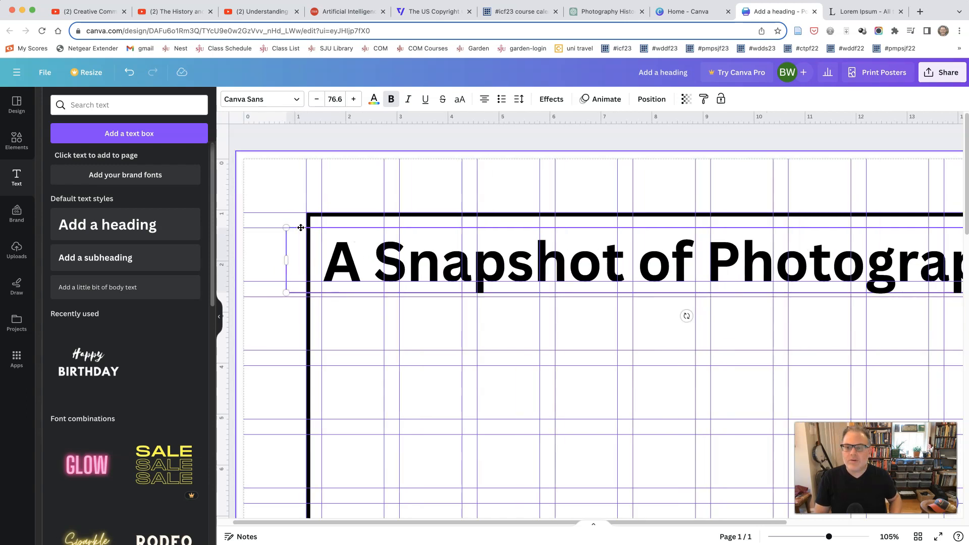
click(318, 228)
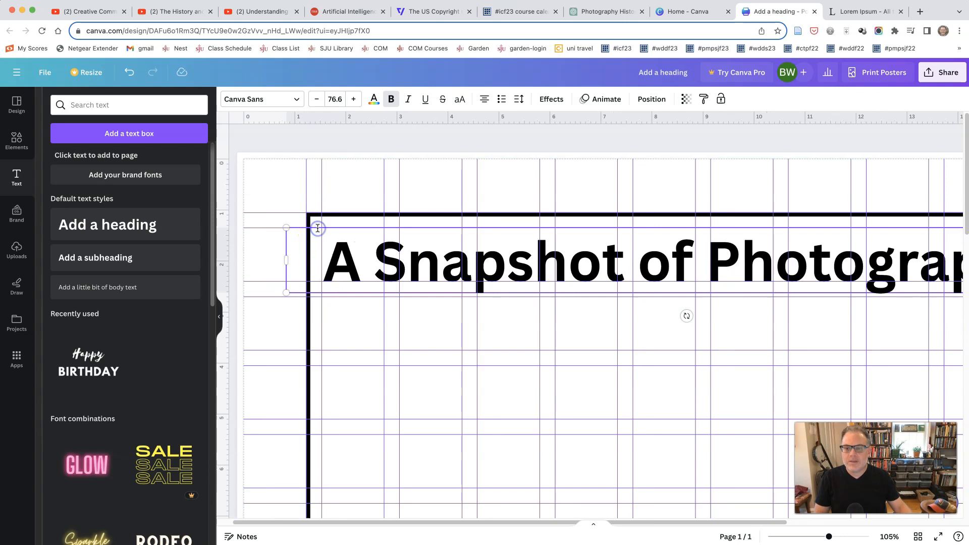
click(295, 294)
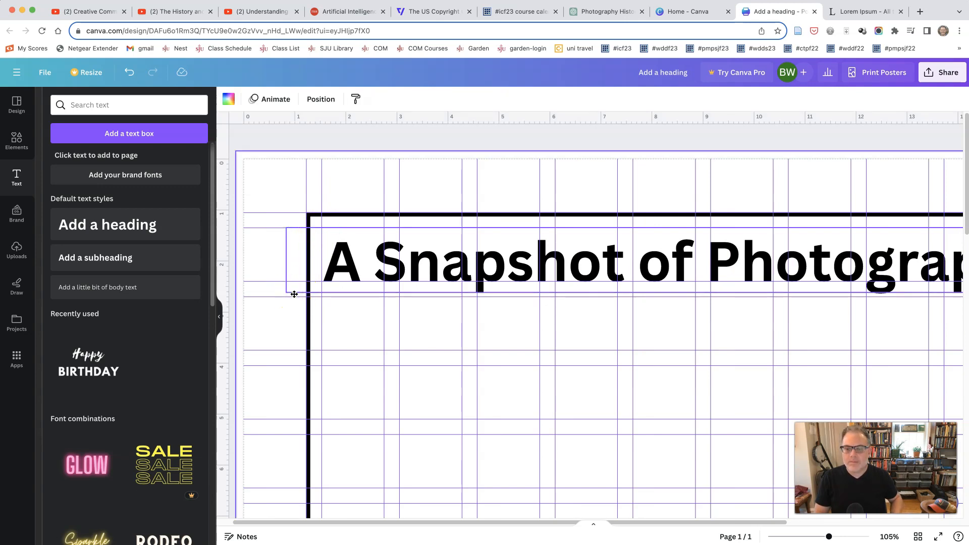
click(348, 324)
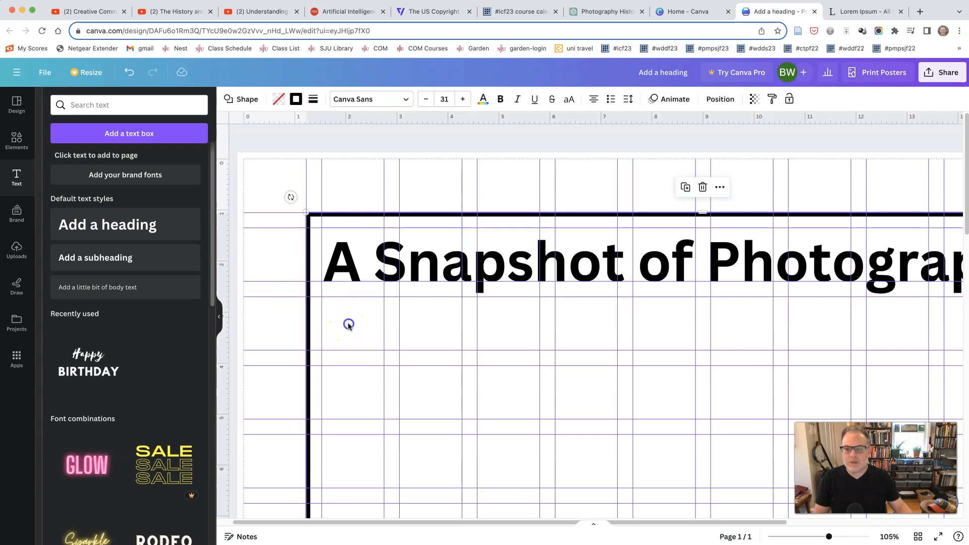
click(343, 281)
key(Left)
key(Left)
key(Right)
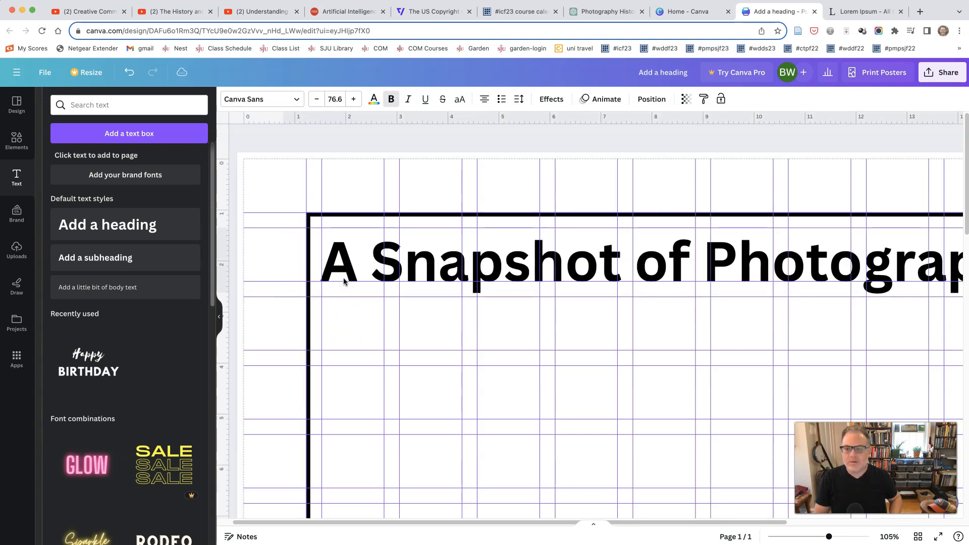
click(343, 281)
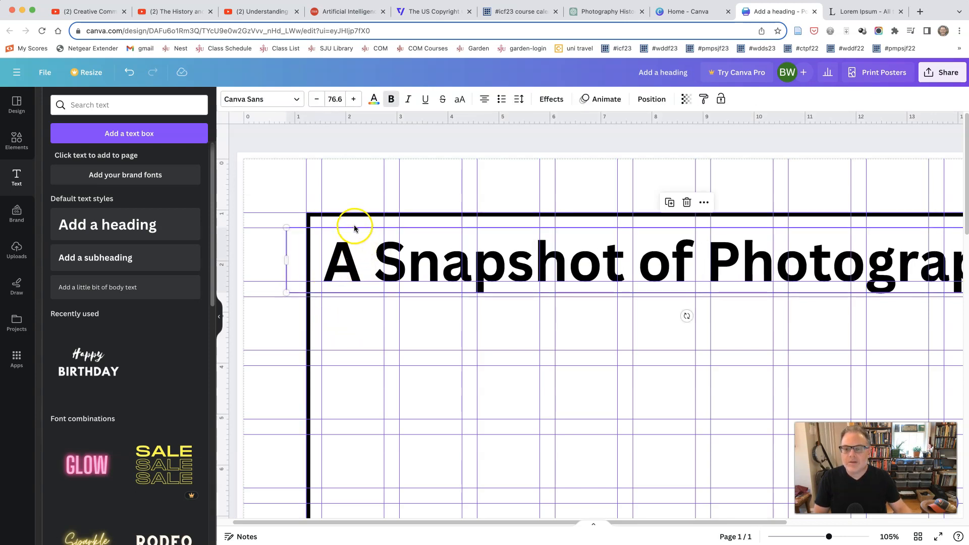
drag(345, 226, 354, 227)
Narrow the title's text box to the width of its text and snap it to the inner left and top guides, at 1.525 in horizontally.
drag(282, 260, 356, 268)
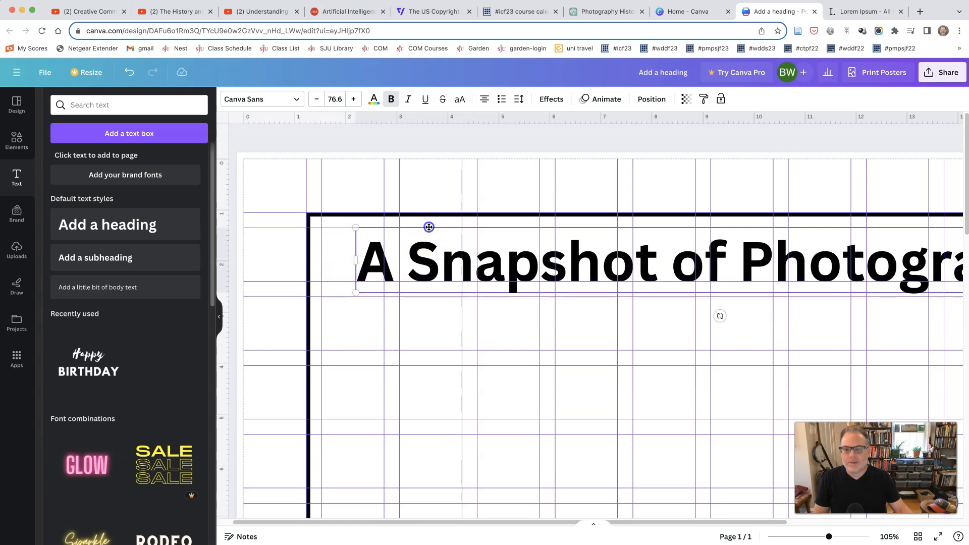
drag(401, 226, 393, 225)
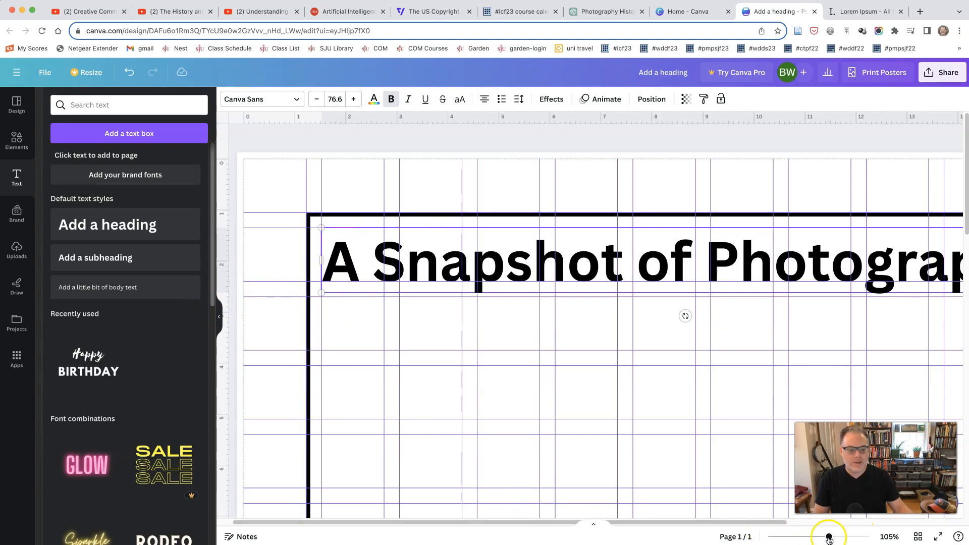
drag(828, 539, 818, 537)
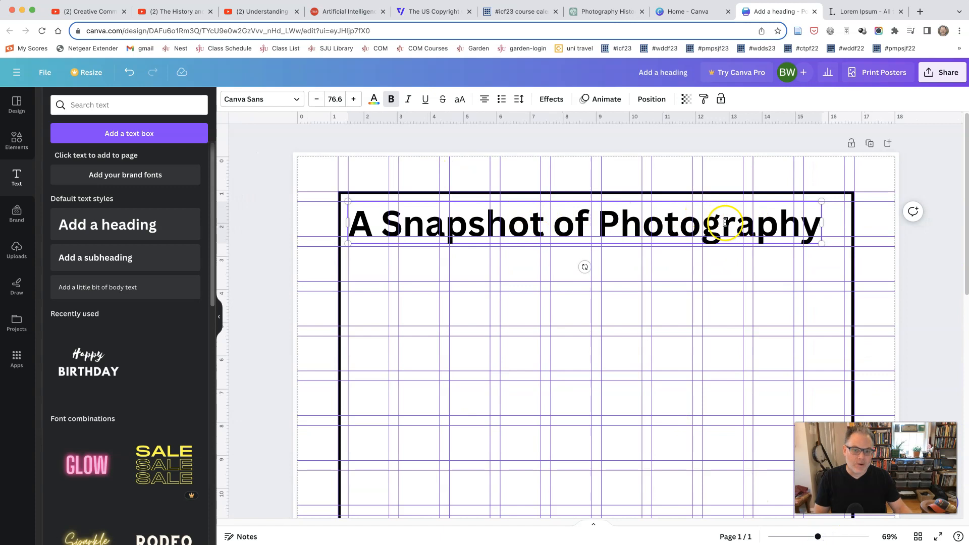
drag(617, 201, 619, 200)
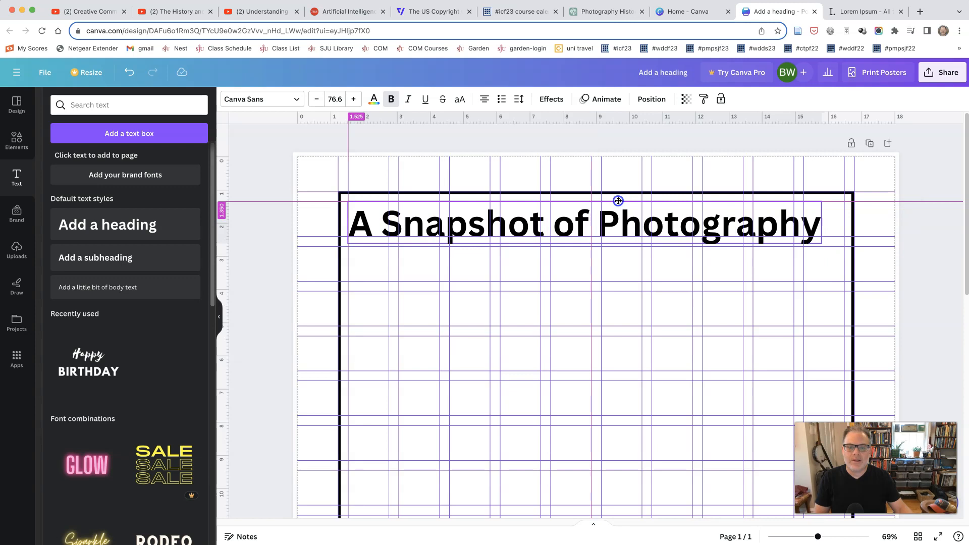
drag(619, 201, 618, 202)
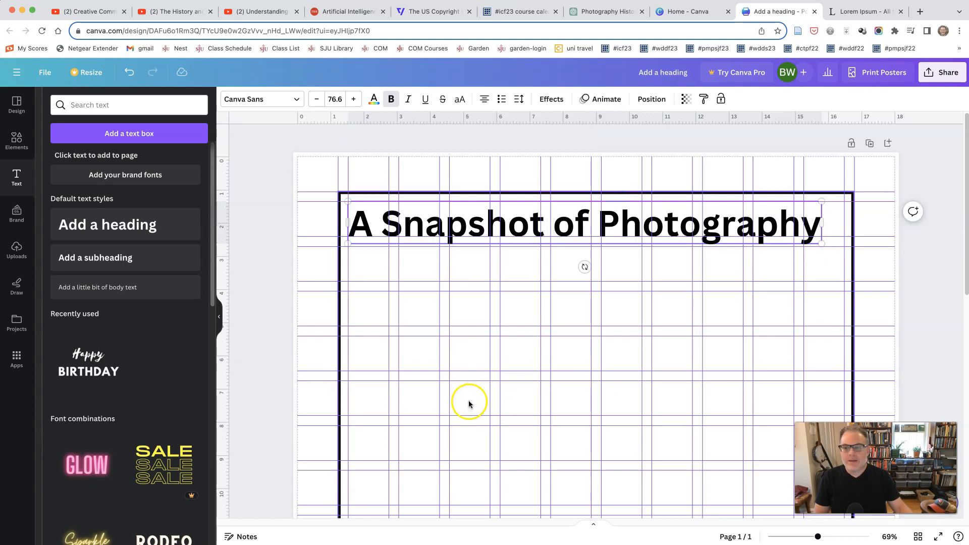
Add a second heading below the title, then copy "From Niépce to Polaroid and Beyond" from the ChatGPT response.
click(90, 225)
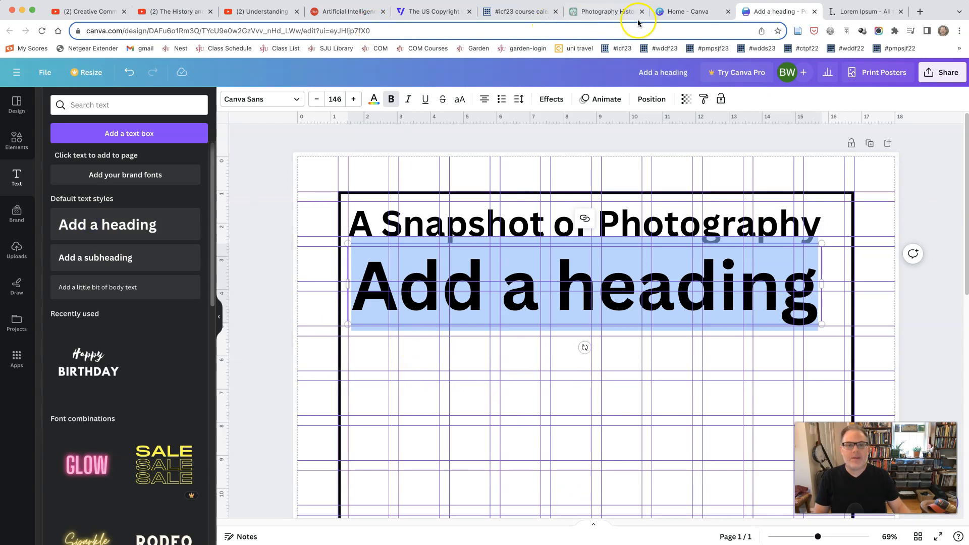
click(606, 12)
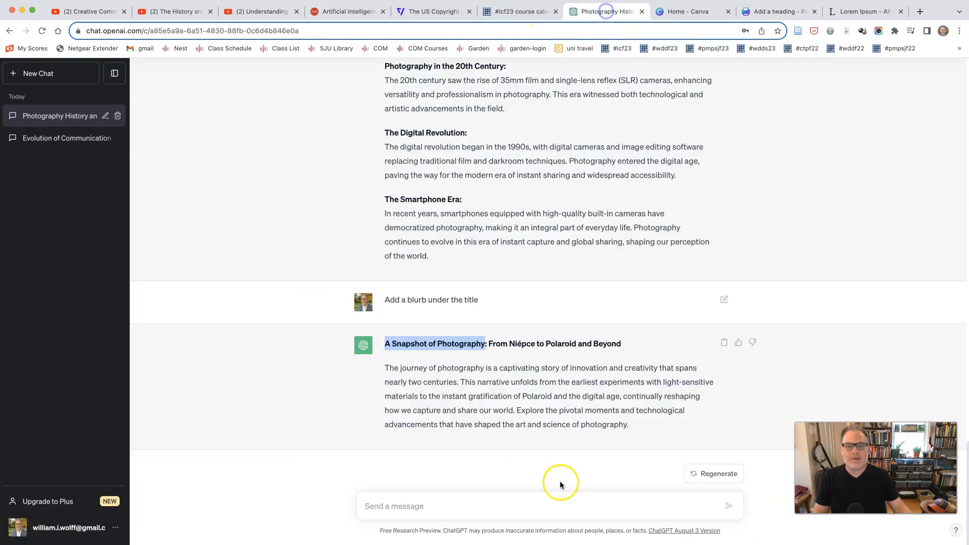
click(491, 339)
drag(490, 343, 595, 342)
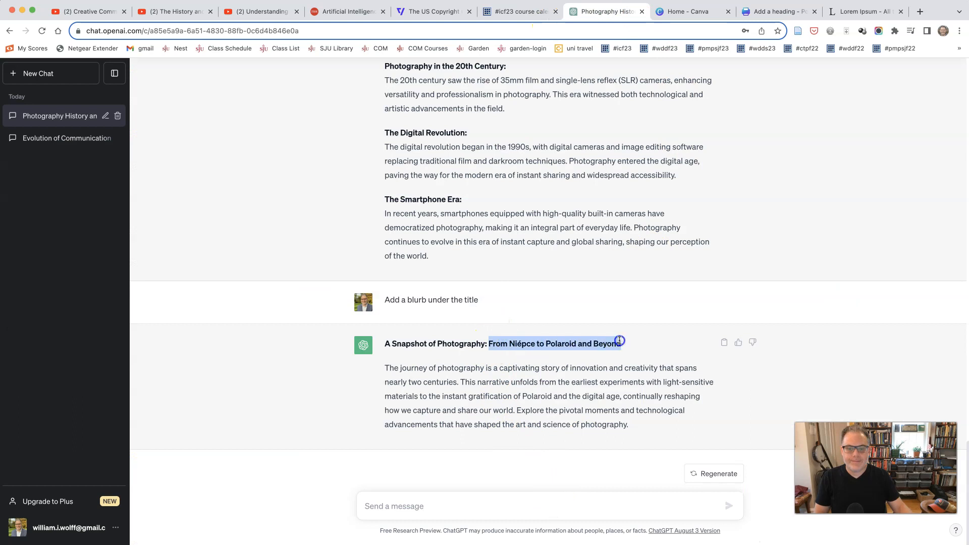
right_click(600, 345)
click(620, 364)
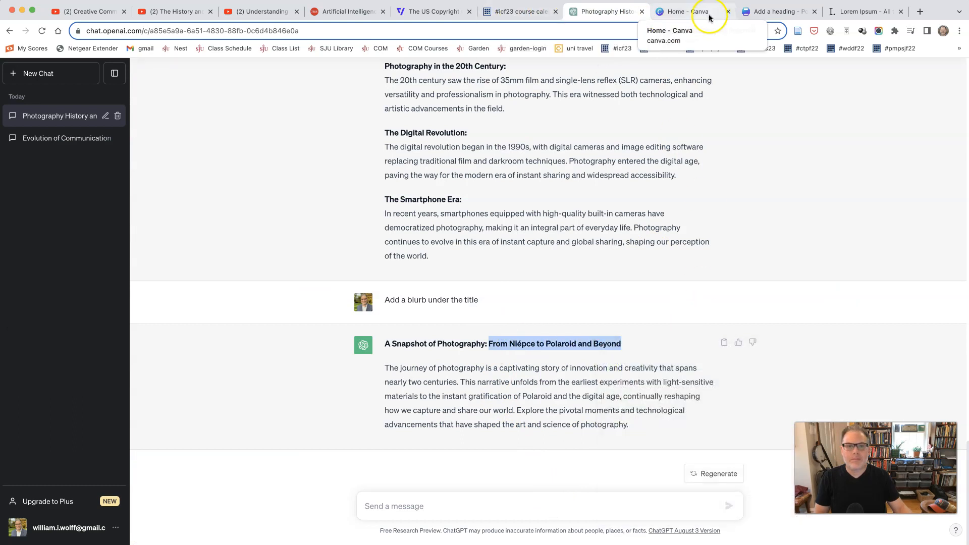
Back in Canva, replace the second heading's placeholder with the copied subtitle and widen its text box until it fits on one line.
click(777, 11)
double_click(479, 290)
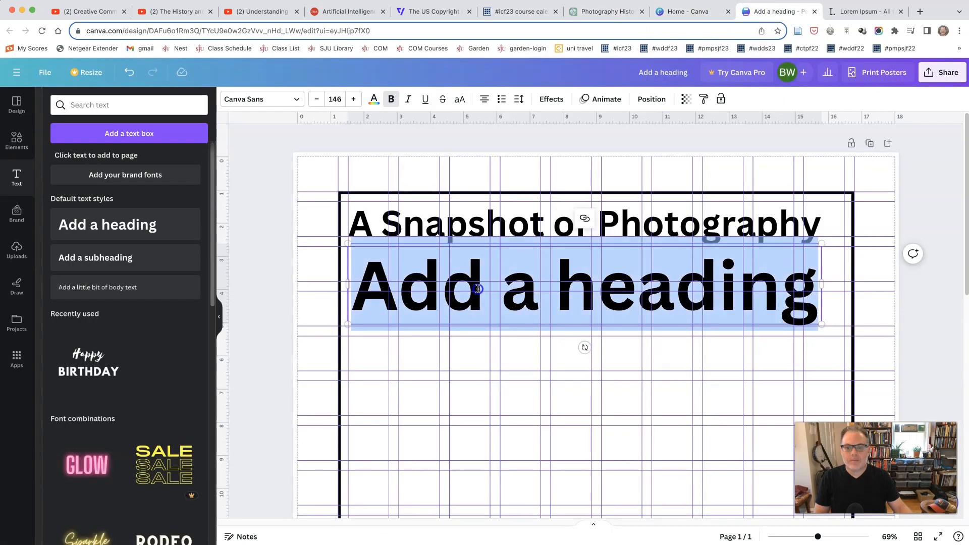
right_click(479, 291)
click(489, 374)
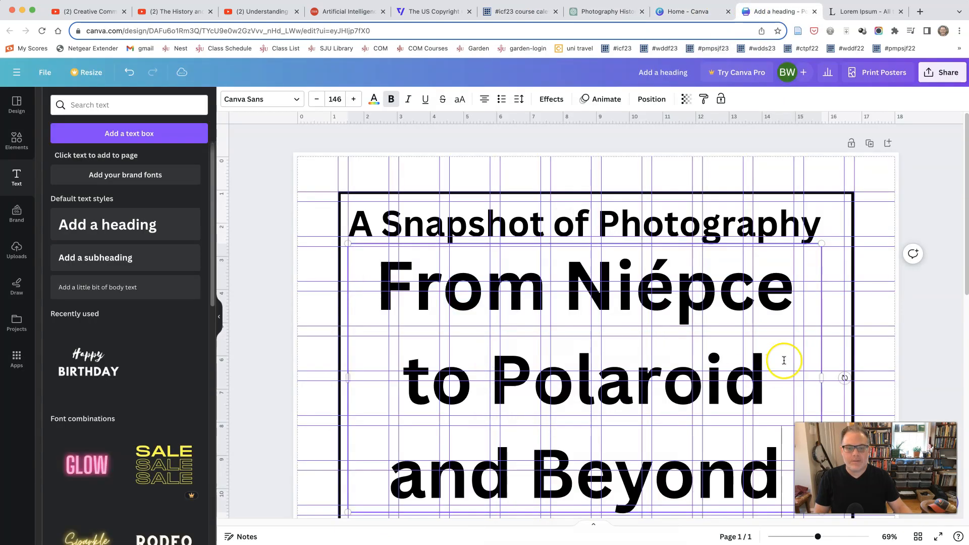
drag(824, 377, 931, 376)
drag(814, 542, 803, 540)
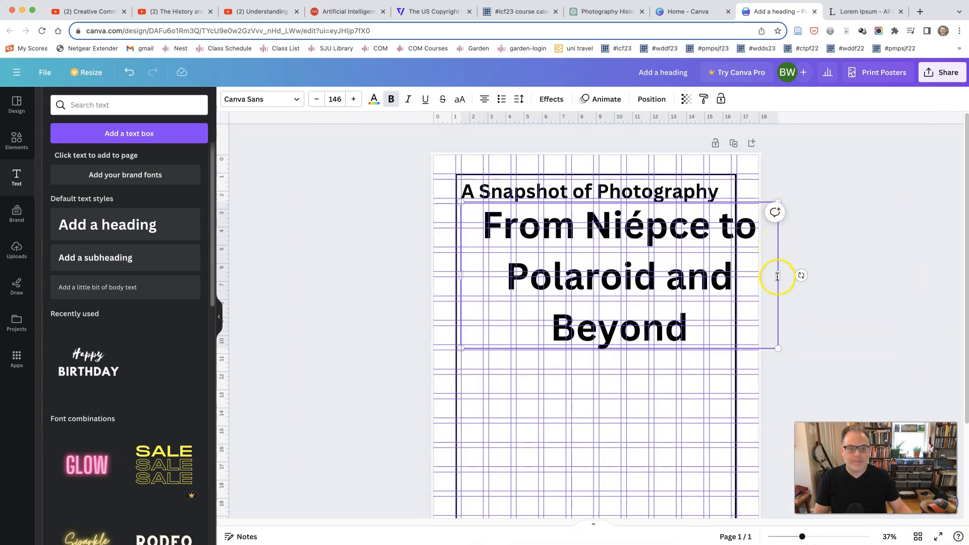
drag(779, 276, 960, 273)
drag(460, 246, 296, 227)
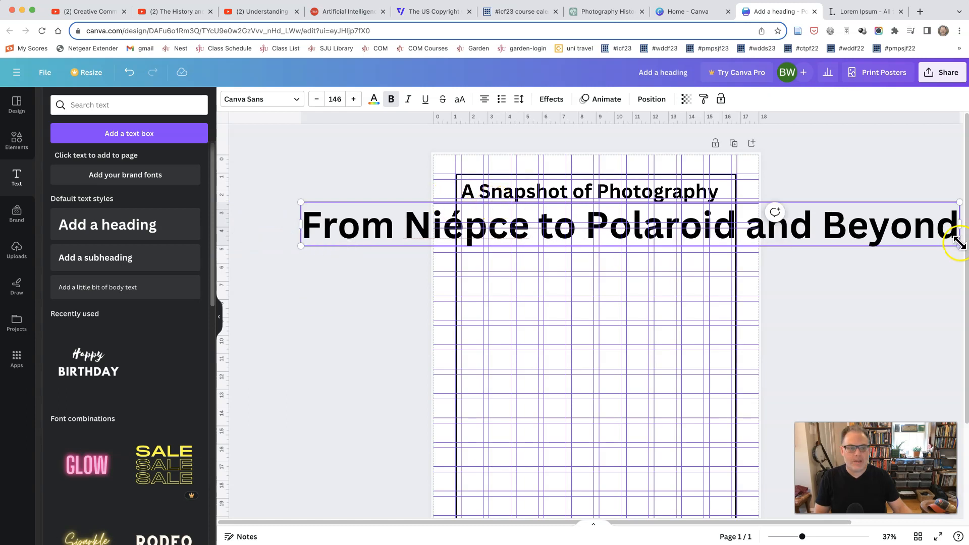
Scale the subtitle down to font size 70.9, place it under the title and left-align it on the frame's inner left guide.
drag(940, 236, 623, 221)
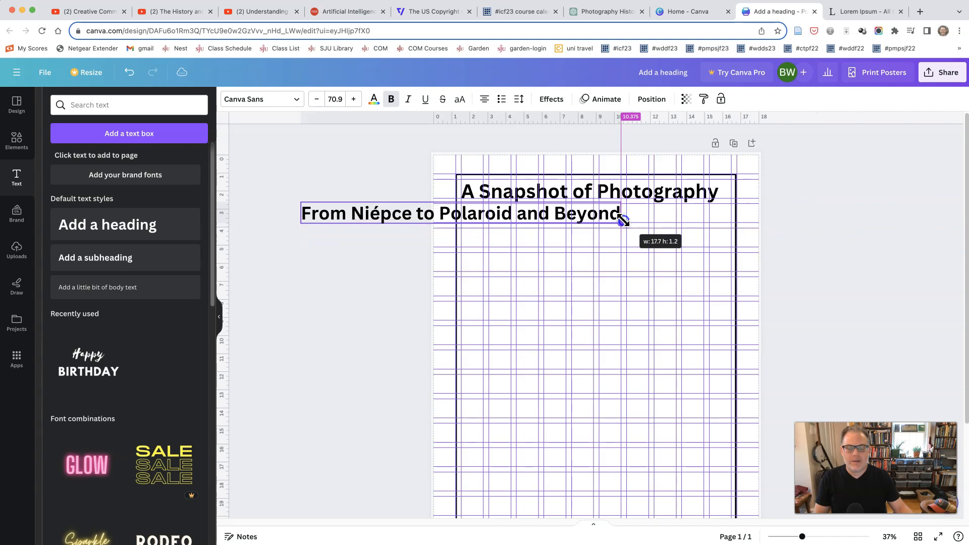
drag(380, 201, 538, 201)
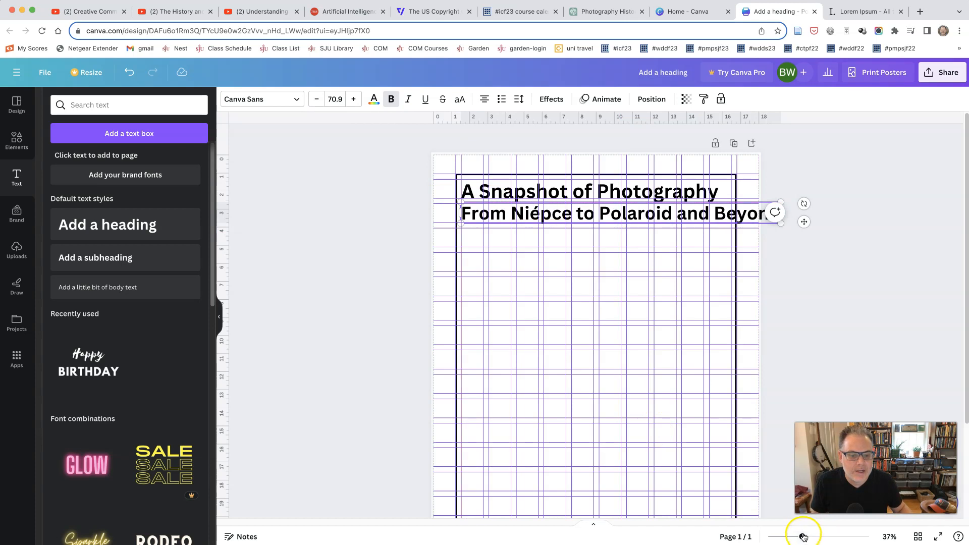
click(826, 536)
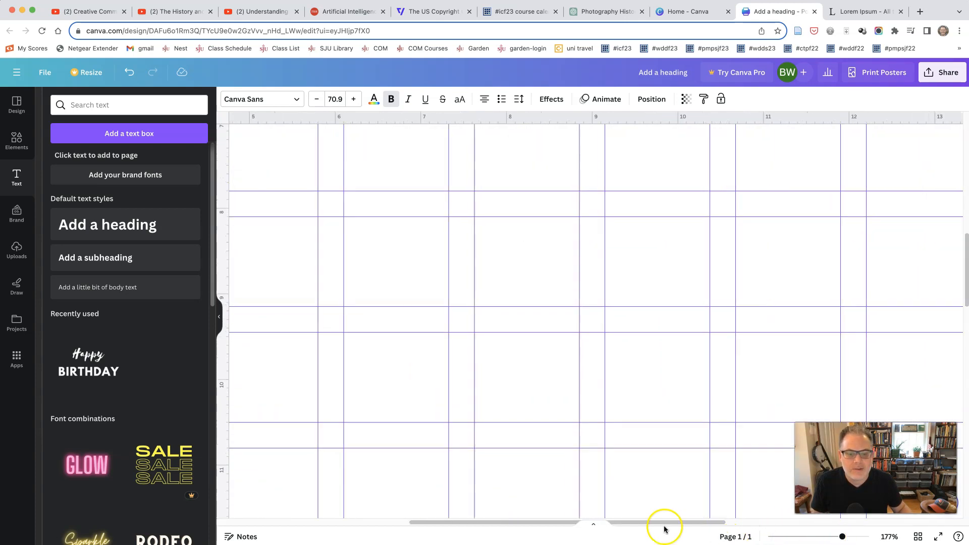
drag(614, 525, 535, 522)
scroll(527, 419, up, 10)
scroll(526, 396, up, 2)
drag(840, 537, 832, 537)
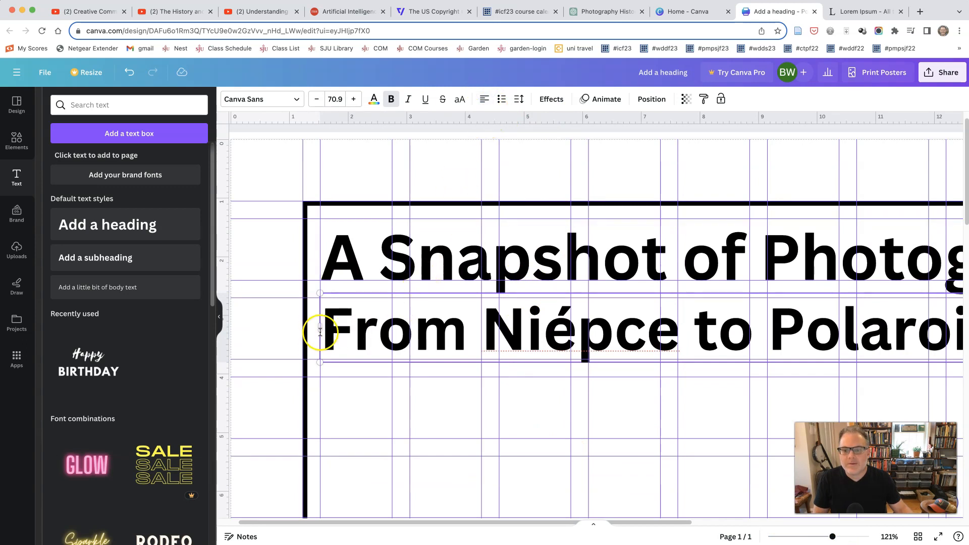
drag(319, 328, 321, 329)
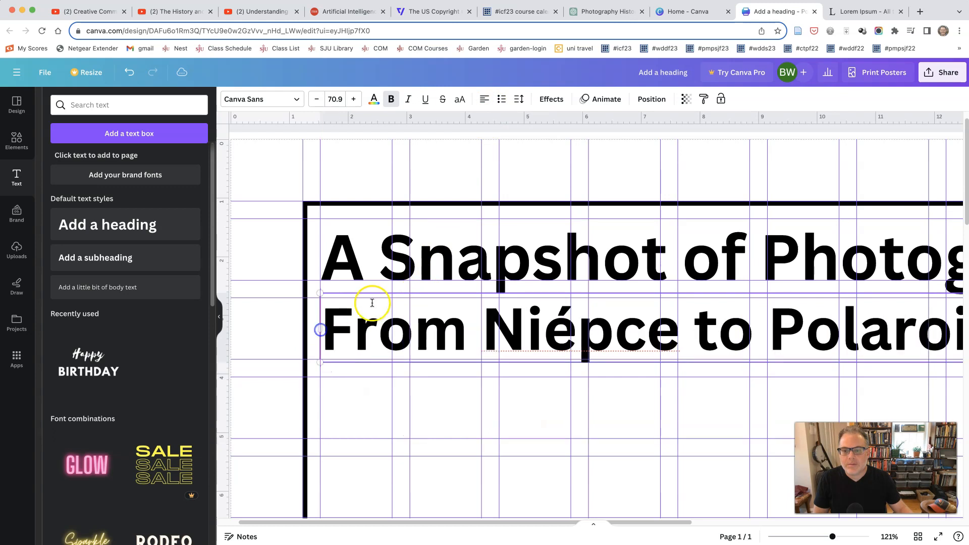
Move the subtitle up so it sits closer beneath the title.
drag(384, 292, 381, 292)
click(401, 292)
drag(401, 291, 401, 281)
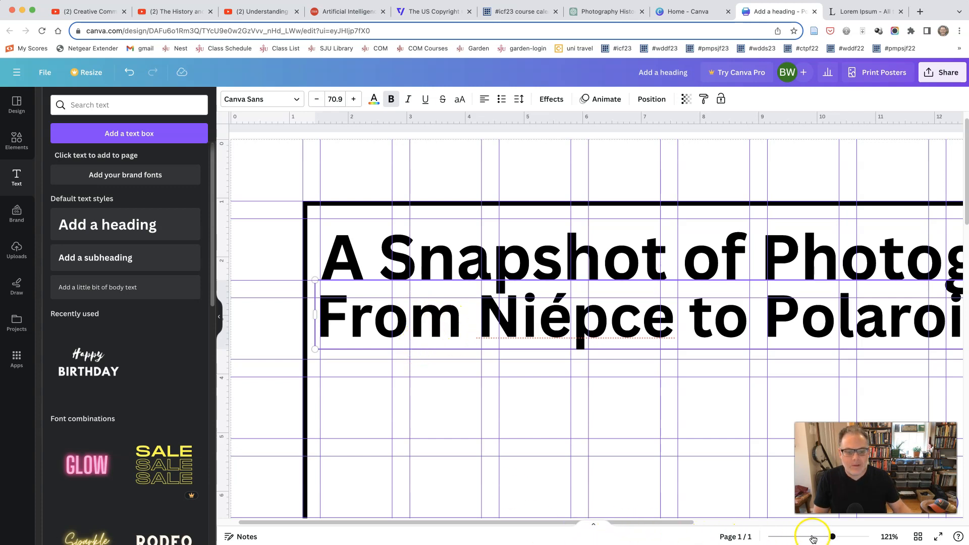
Scale the subtitle down to font size 49.2 and nudge it back to the inner left guide, slightly lower below the title.
drag(833, 536, 813, 535)
click(692, 230)
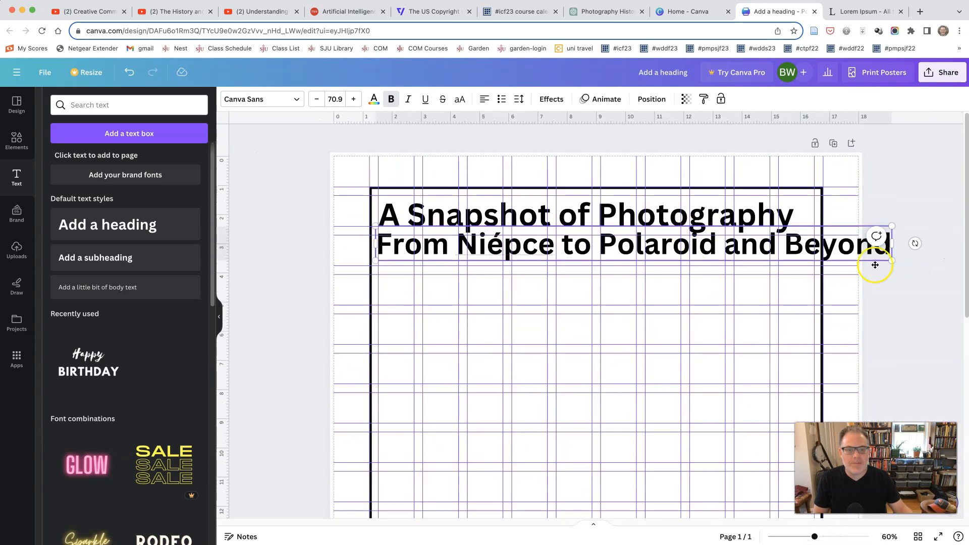
drag(892, 261, 735, 250)
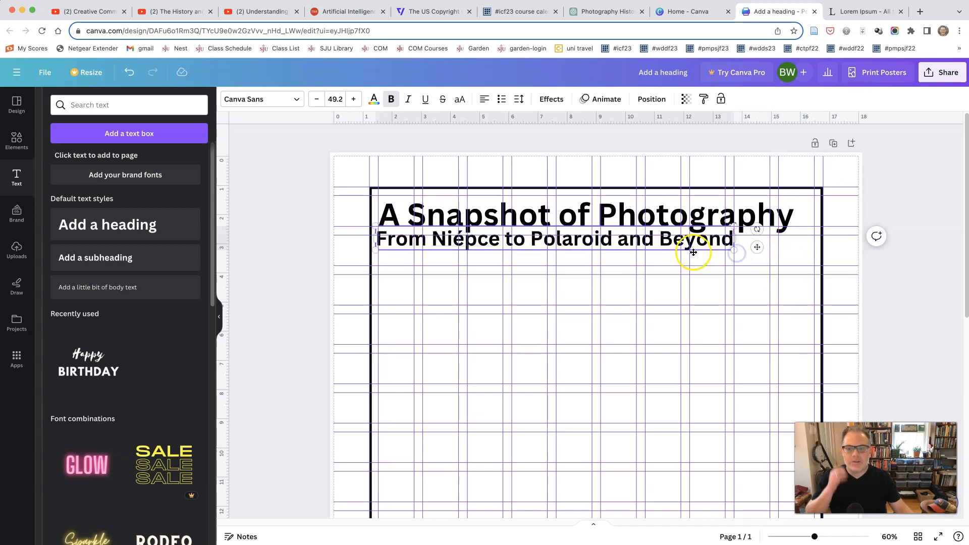
click(393, 226)
drag(396, 252, 398, 256)
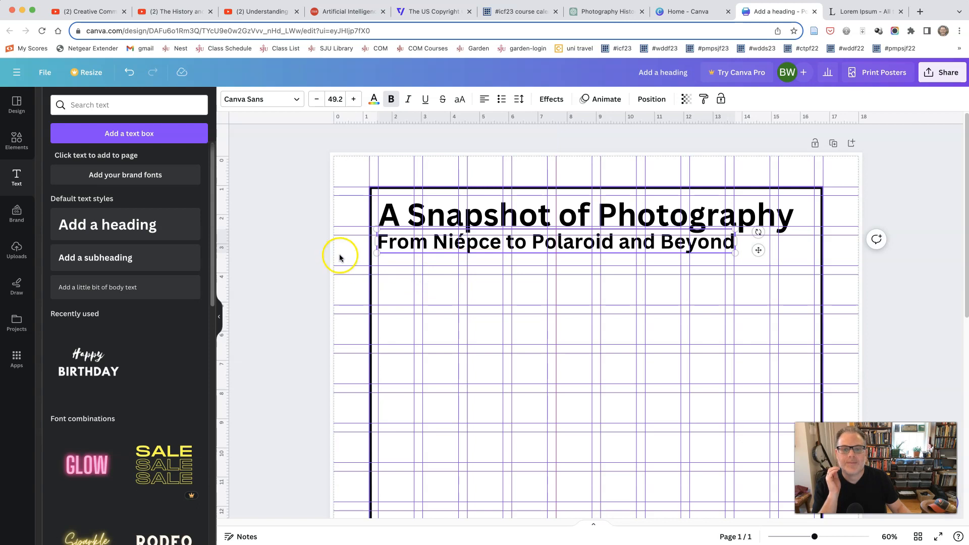
click(504, 260)
drag(814, 536, 797, 539)
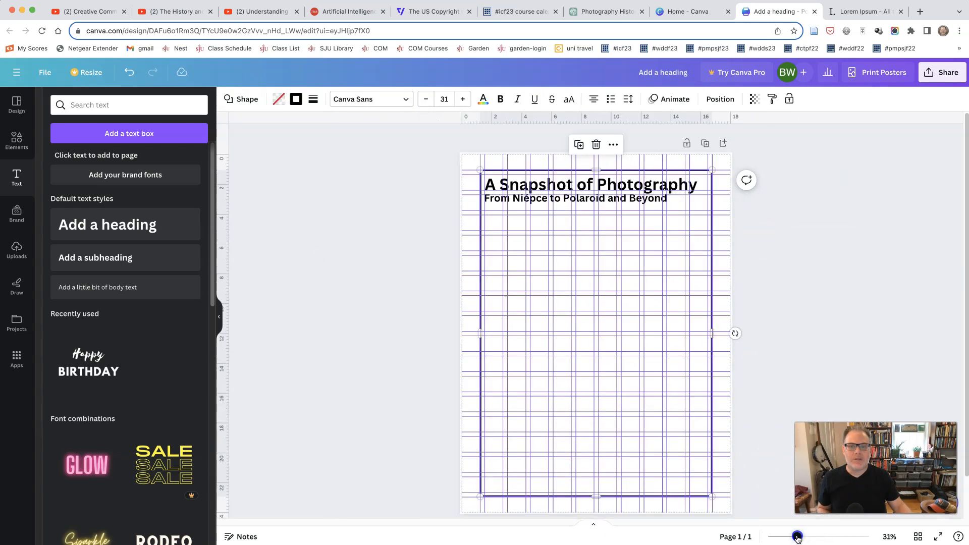
click(537, 199)
click(527, 229)
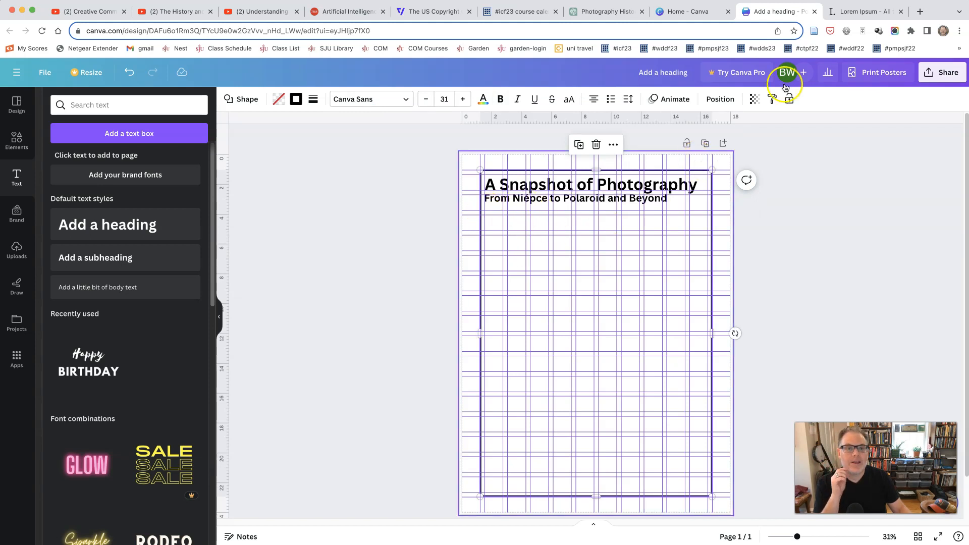
Switch to ChatGPT and copy the blurb's first sentence, from "The journey of photography" through "nearly two centuries.".
click(592, 12)
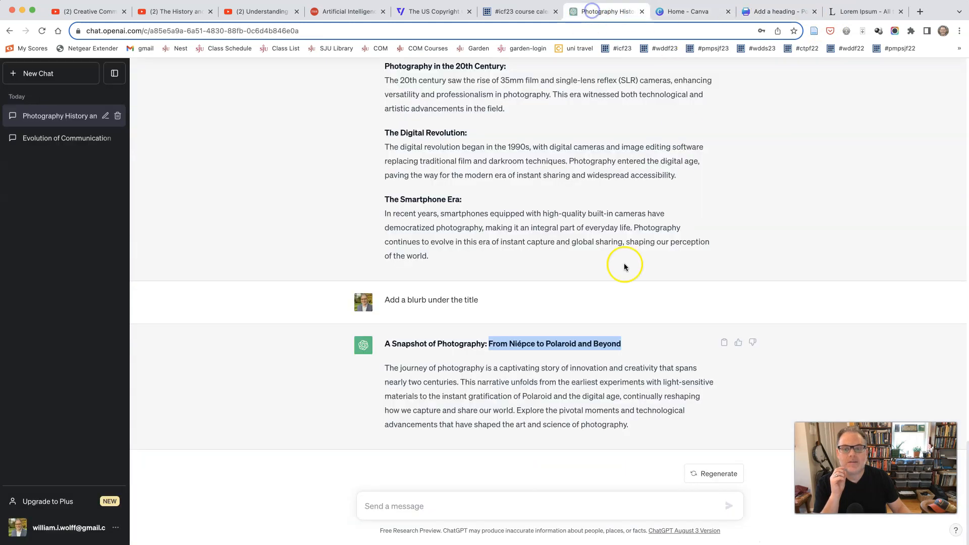
click(416, 393)
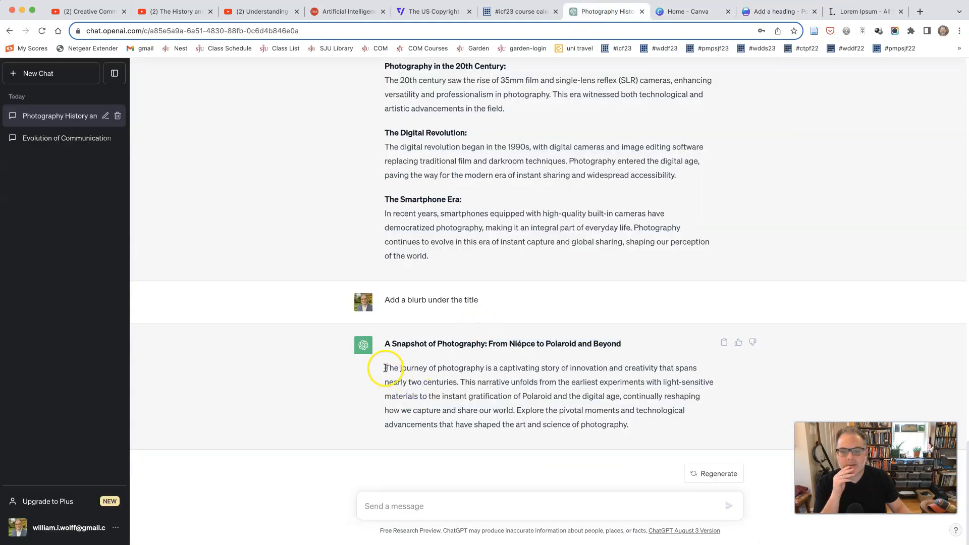
drag(384, 368, 438, 379)
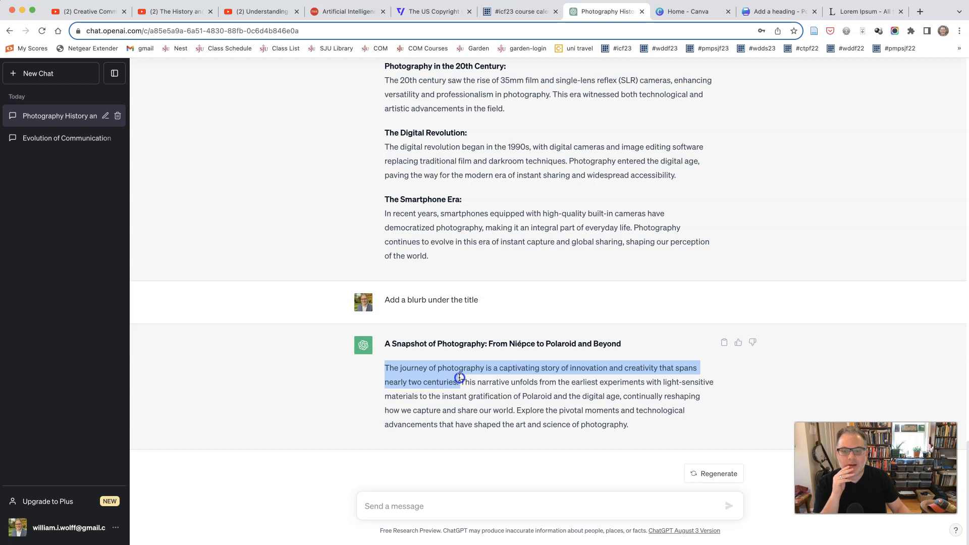
right_click(460, 378)
click(457, 396)
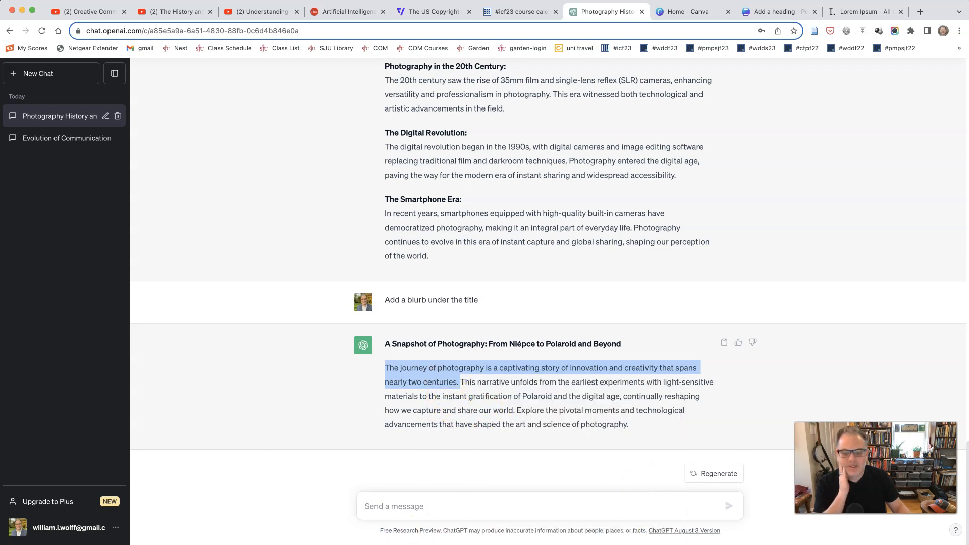
In Canva, add a body text box below the subtitle, fit its width inside the frame and replace its placeholder with the copied sentence.
click(775, 11)
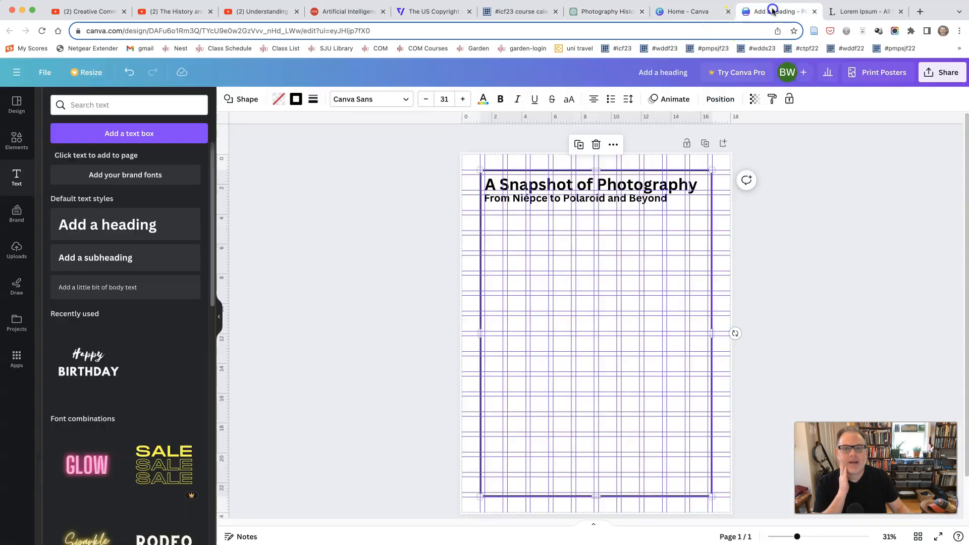
click(135, 285)
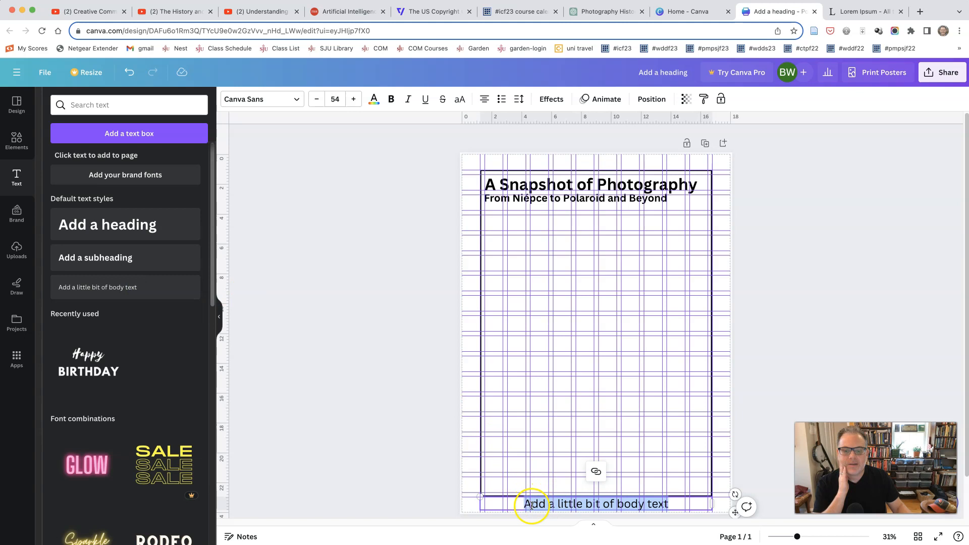
drag(484, 512, 489, 218)
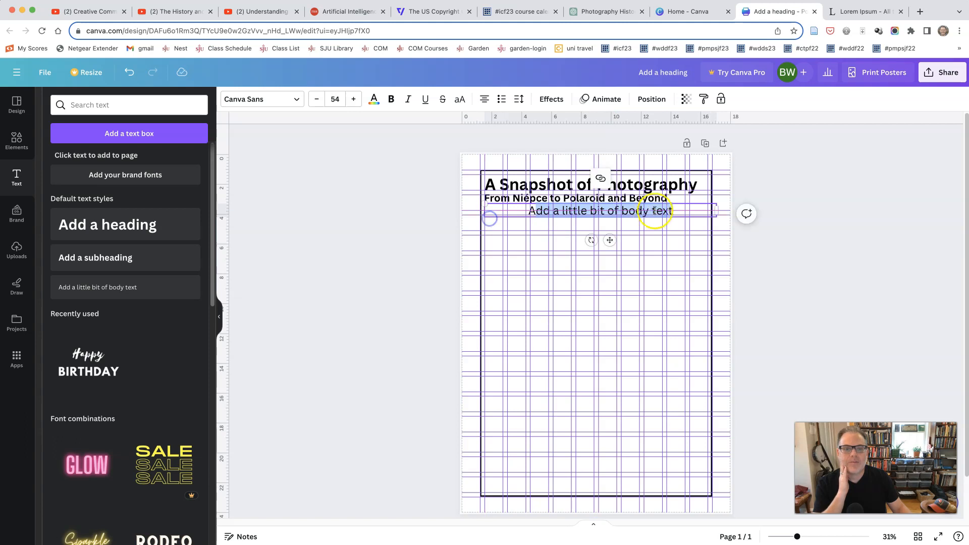
drag(716, 209, 707, 209)
click(615, 213)
triple_click(615, 213)
key(super+v)
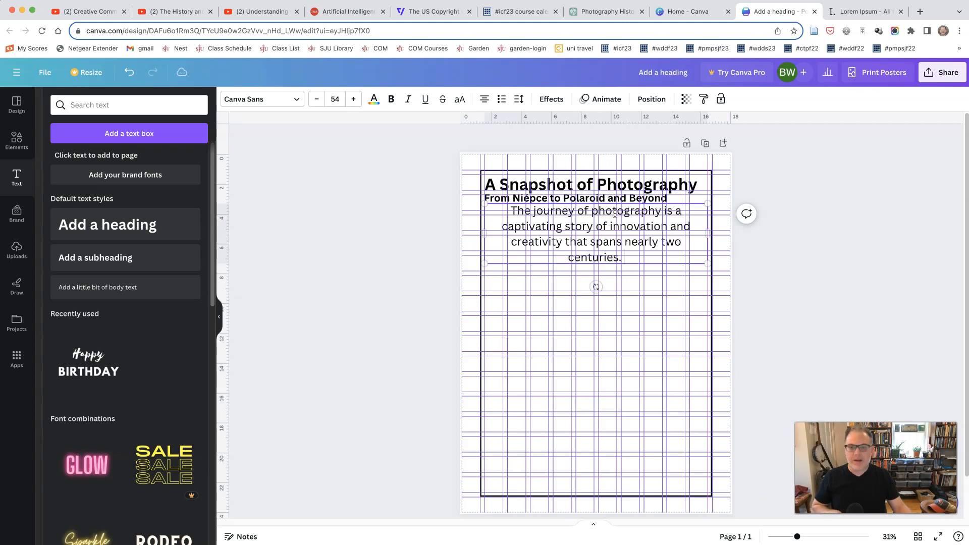
Set the body text to font size 30 and left-align it.
drag(625, 259, 507, 207)
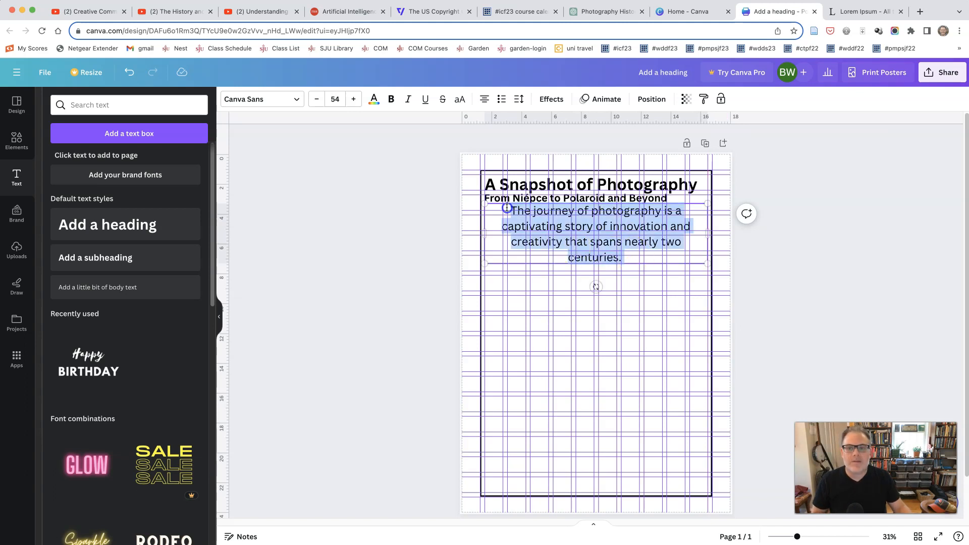
click(334, 99)
text(30)
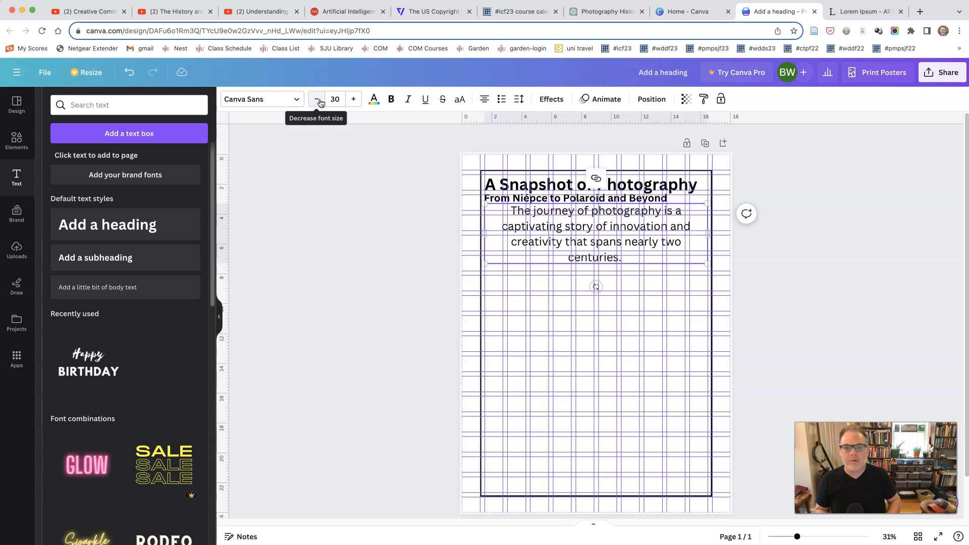
key(Return)
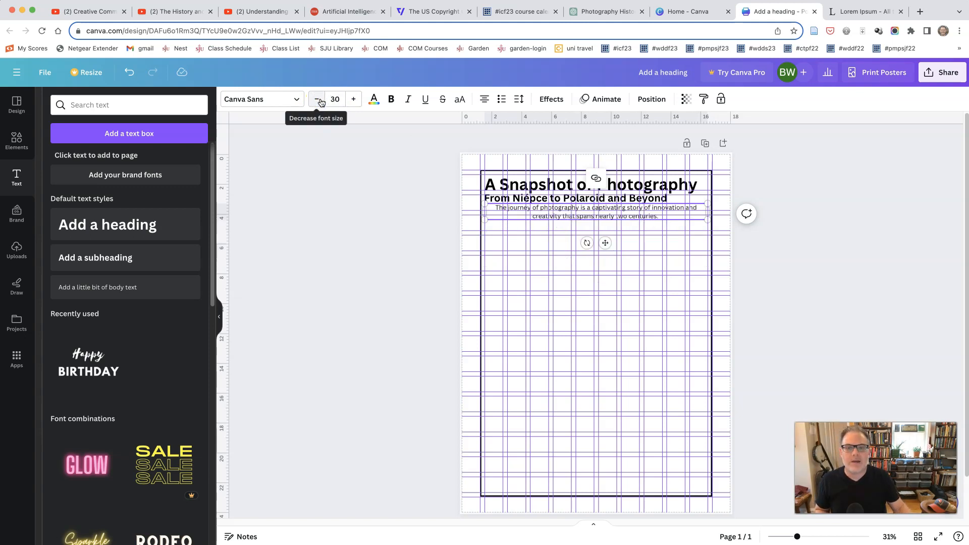
click(552, 195)
click(483, 100)
click(519, 265)
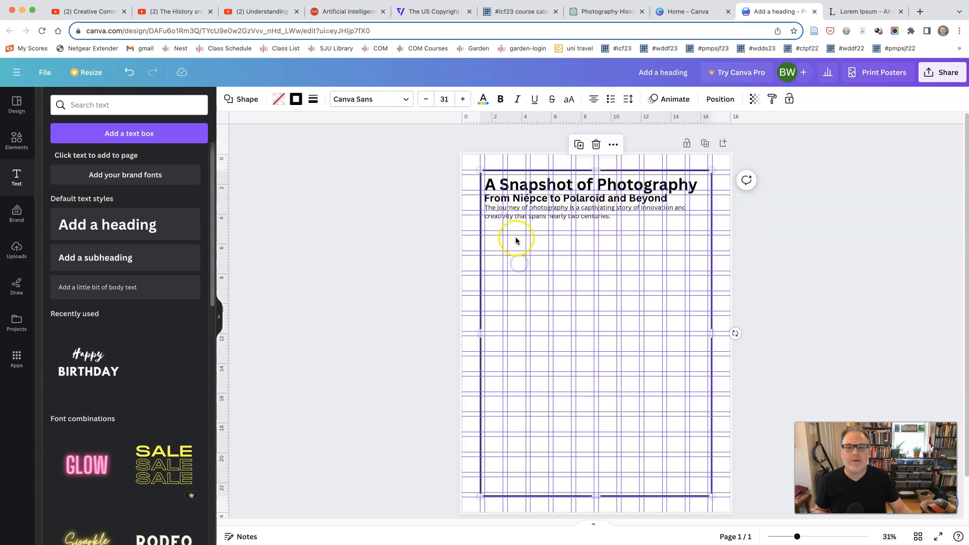
Reduce the body text's line spacing to 1.12 and deselect the text box.
click(511, 212)
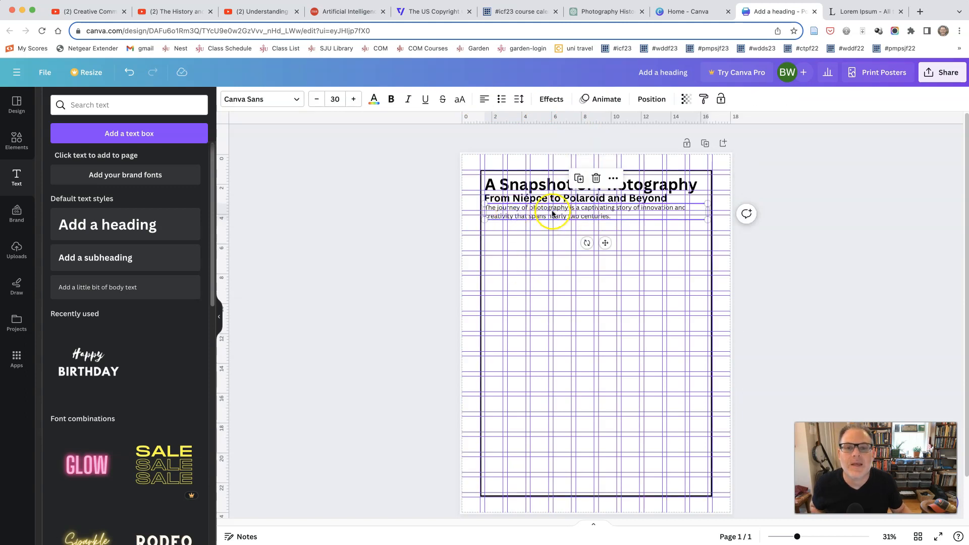
click(520, 101)
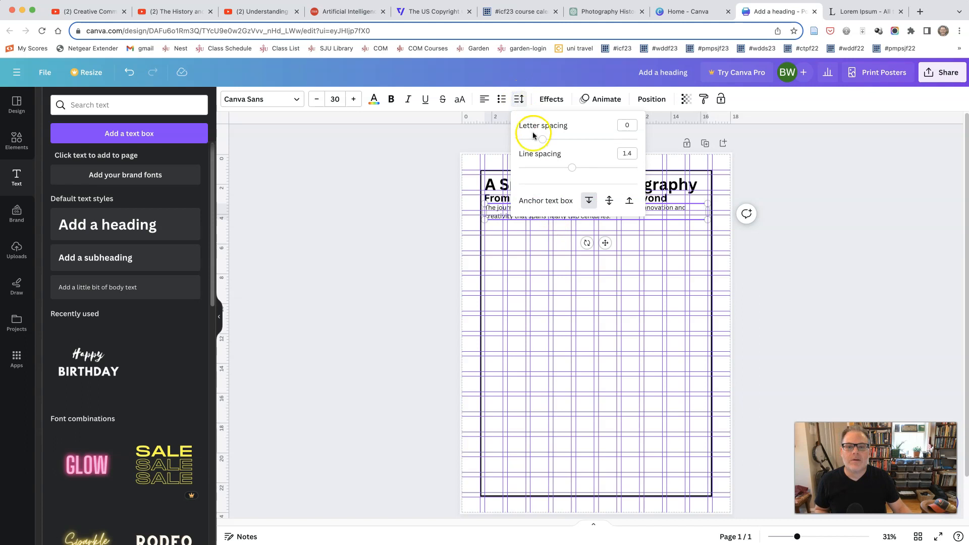
drag(572, 168, 555, 173)
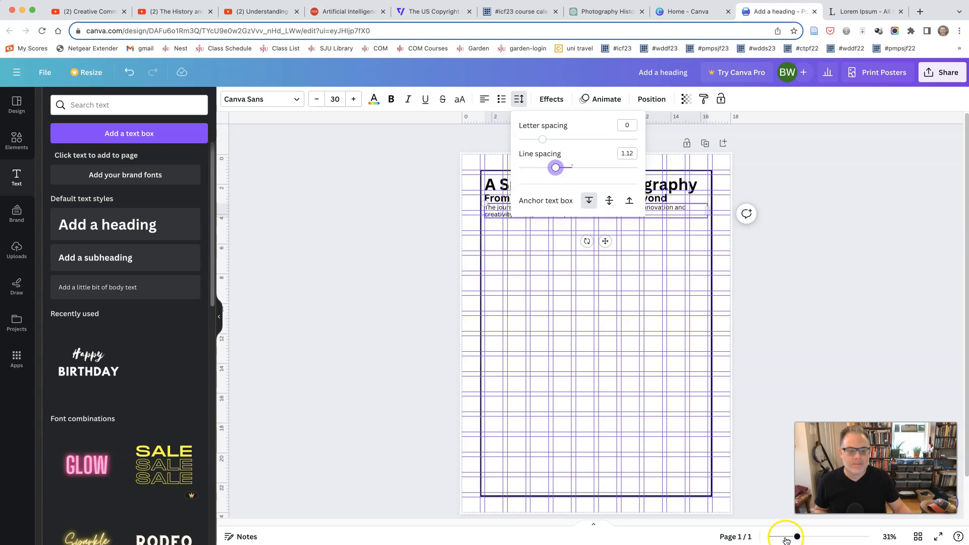
drag(794, 538, 814, 538)
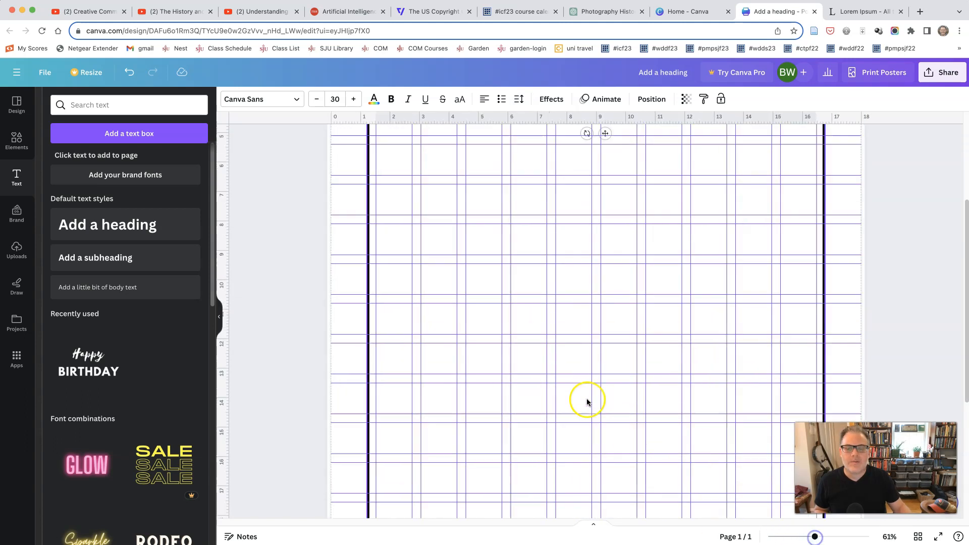
click(297, 281)
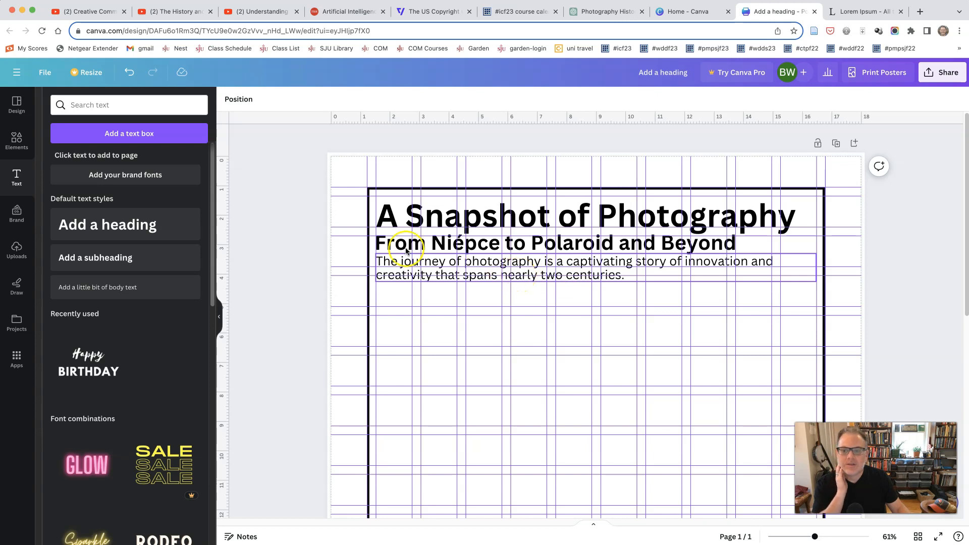
click(297, 298)
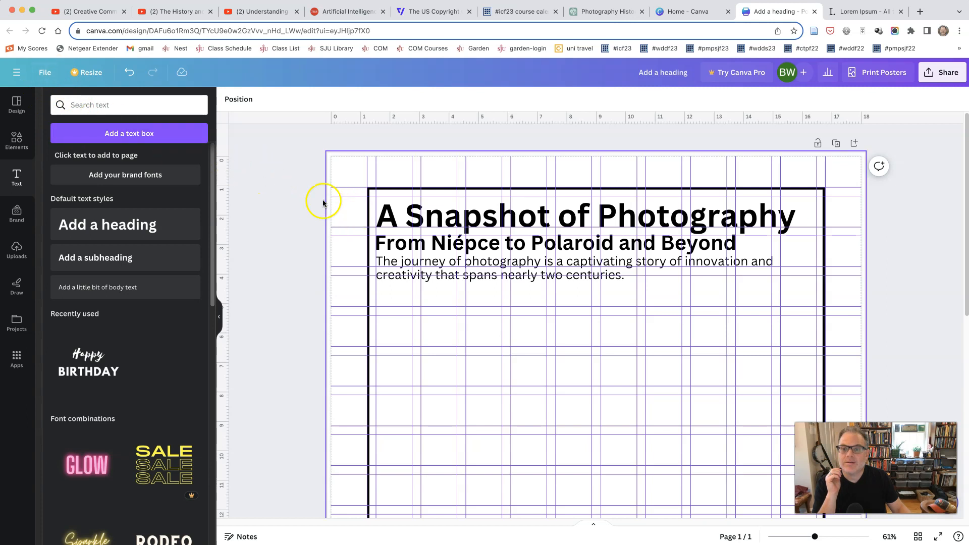
Hide the rulers and guides to preview the clean poster layout, and show them again.
click(44, 72)
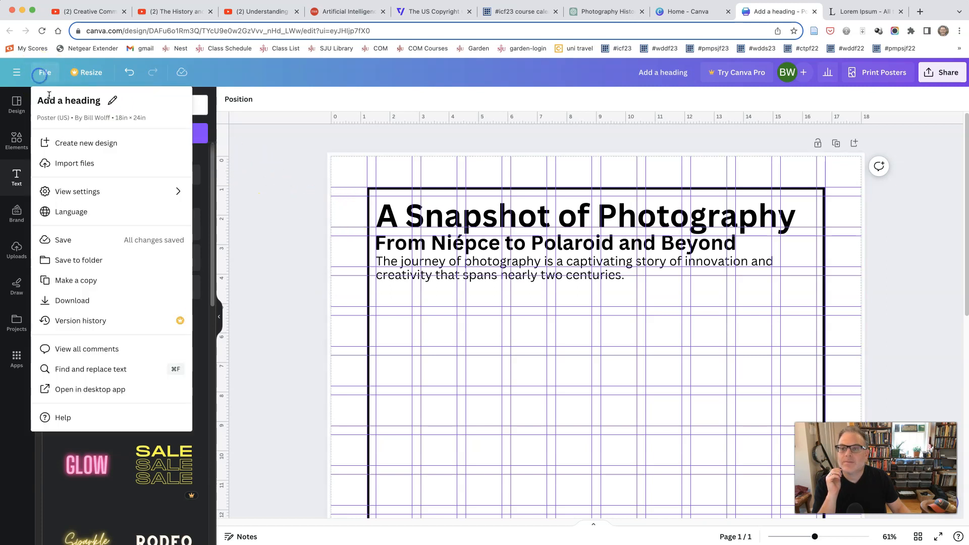
click(66, 192)
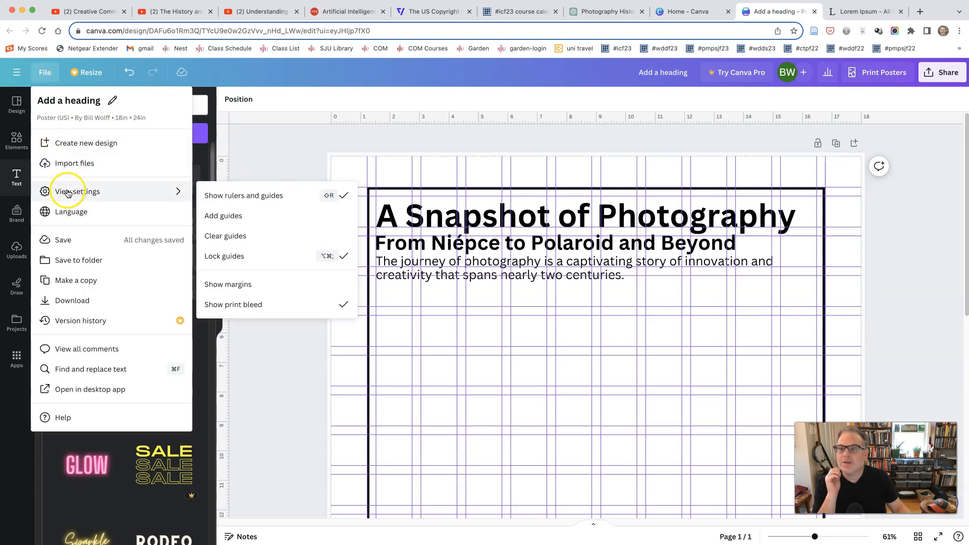
click(216, 196)
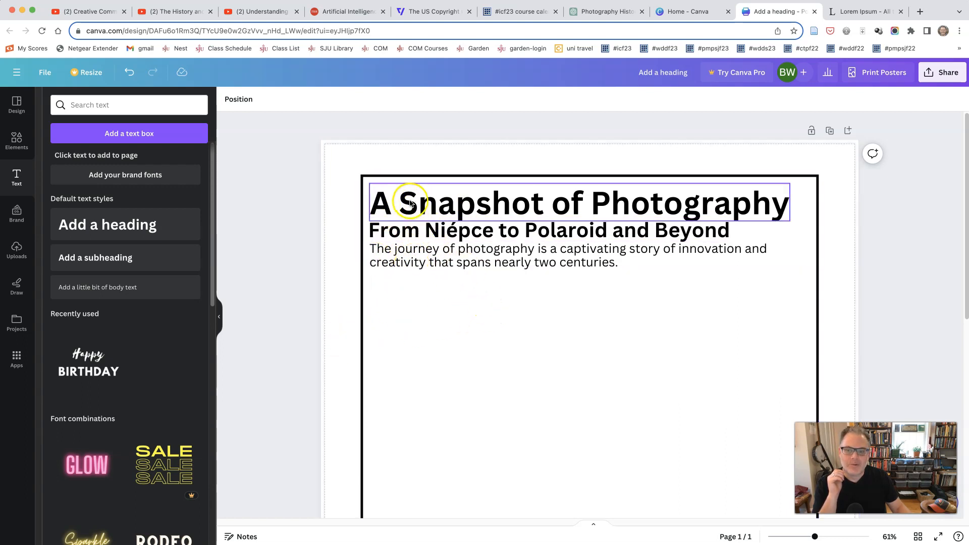
click(45, 72)
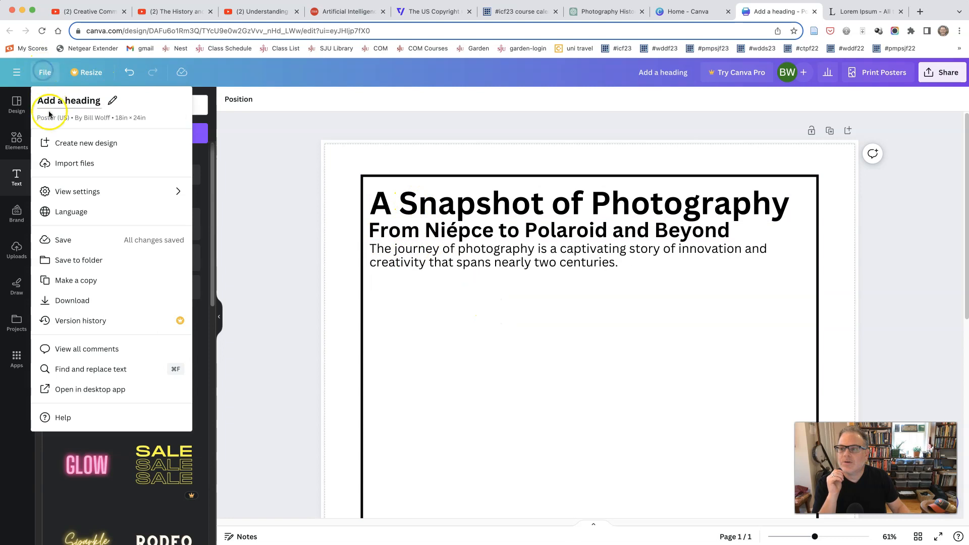
click(66, 196)
click(243, 195)
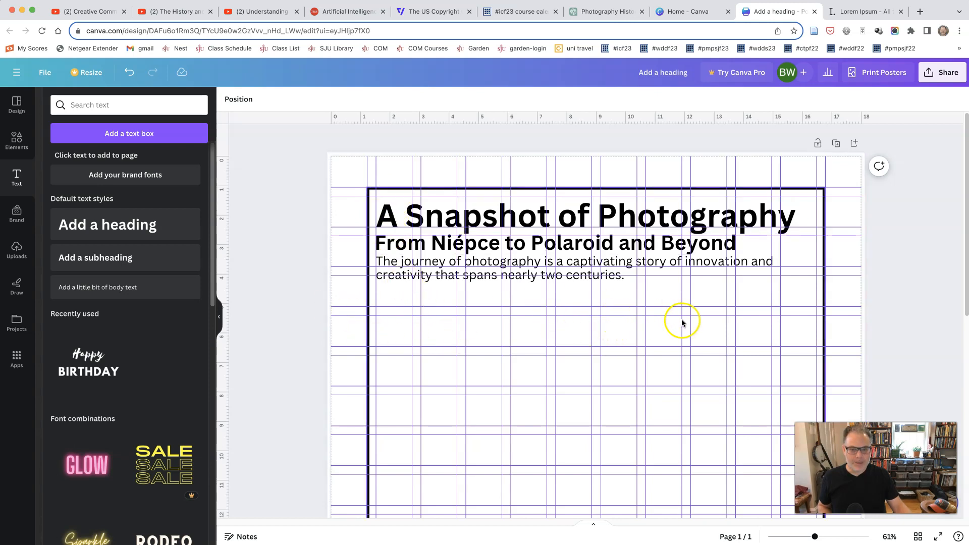
Add a subheading to the poster and replace its placeholder with "The Birth of Photography", copied from the section header in ChatGPT.
click(134, 259)
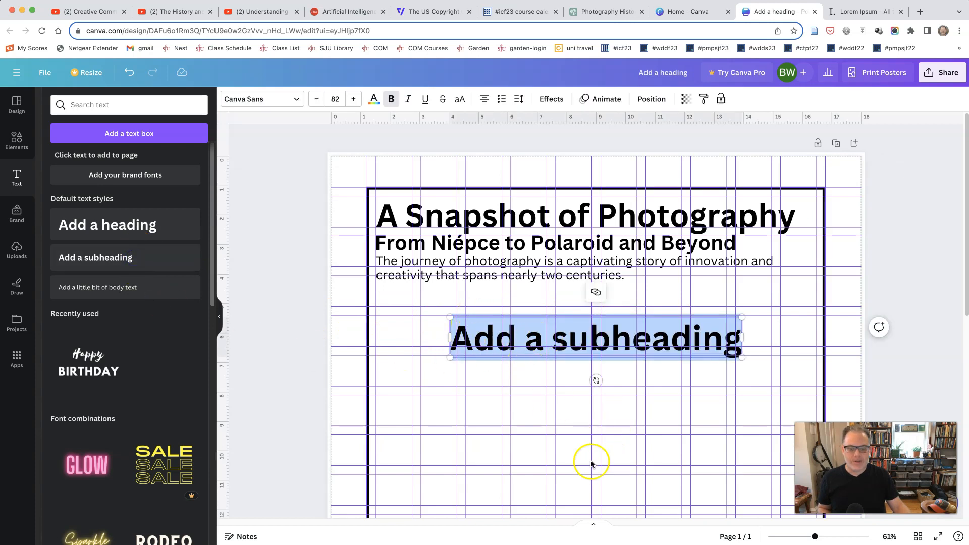
click(596, 13)
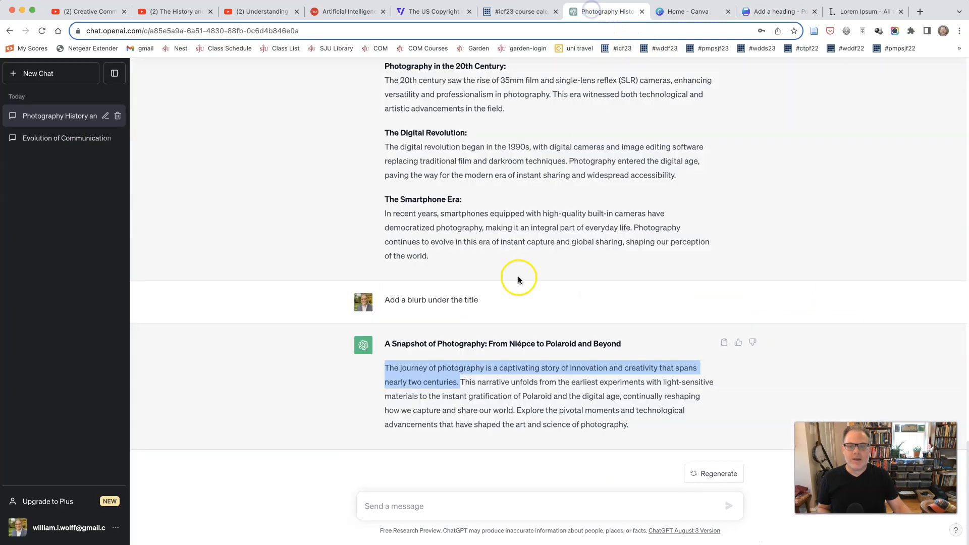
scroll(505, 274, up, 10)
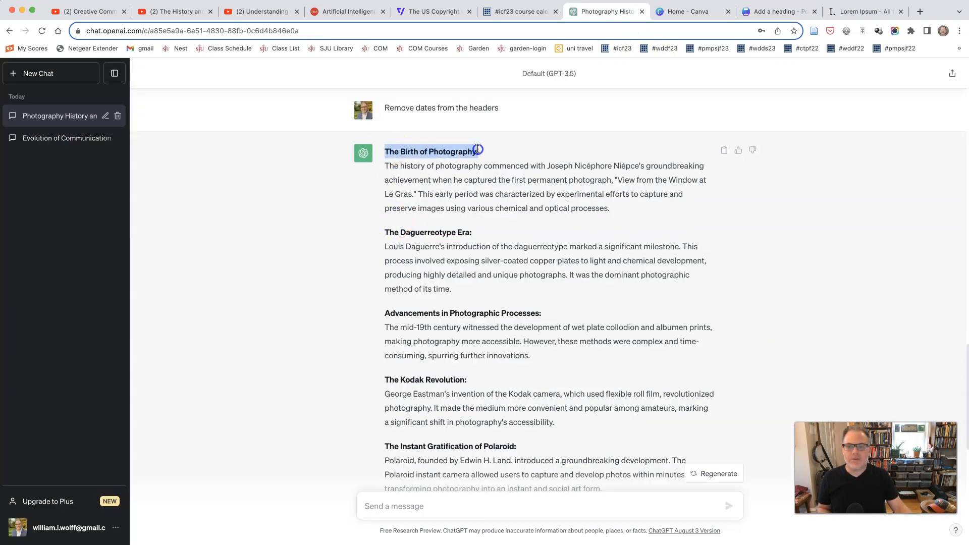
click(464, 535)
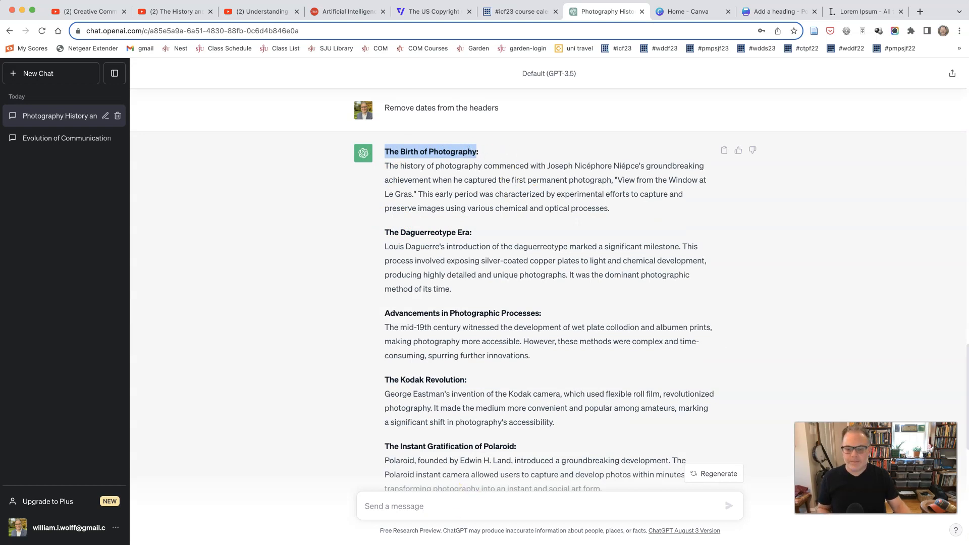
click(781, 13)
double_click(484, 340)
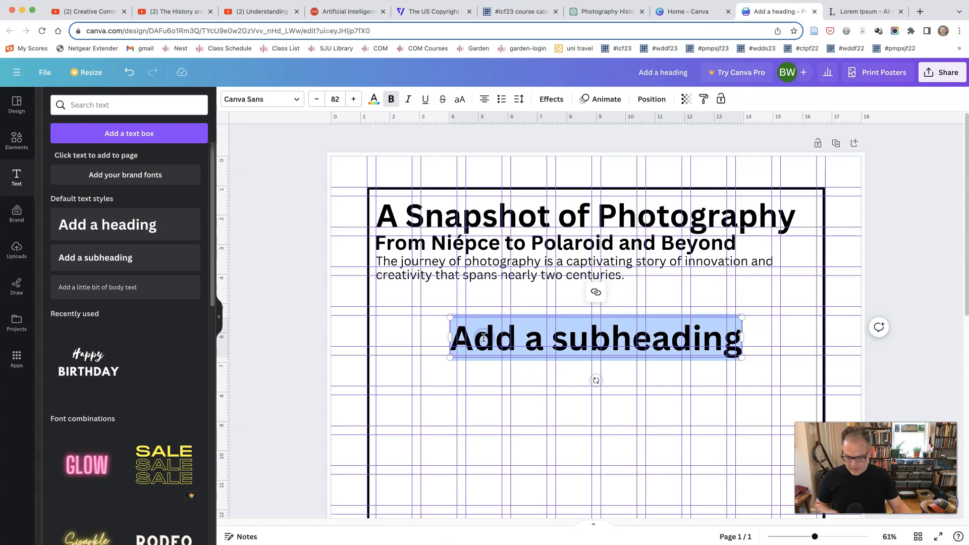
text(The Birth of Photography)
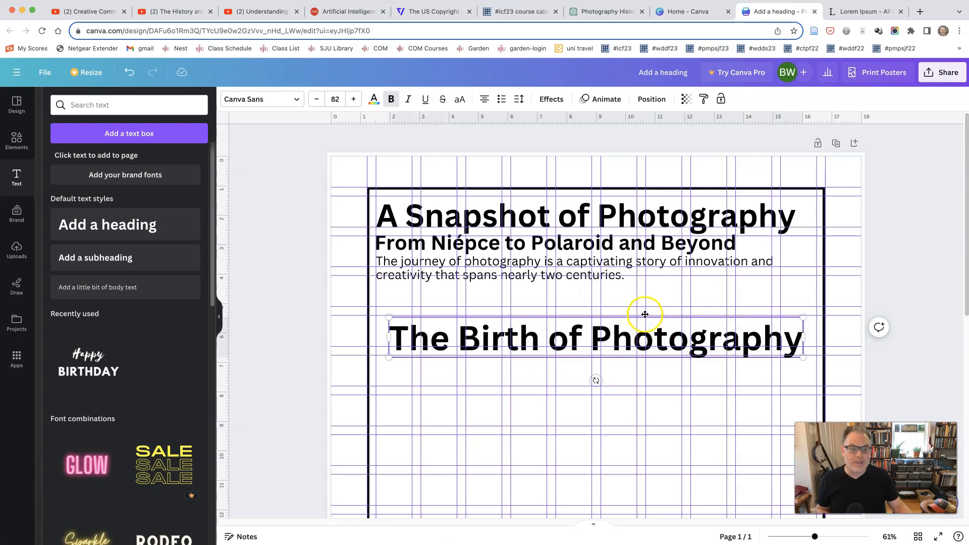
Move the "The Birth of Photography" heading to the frame's left inner guide and scale it down to about font size 43.
drag(640, 316, 625, 301)
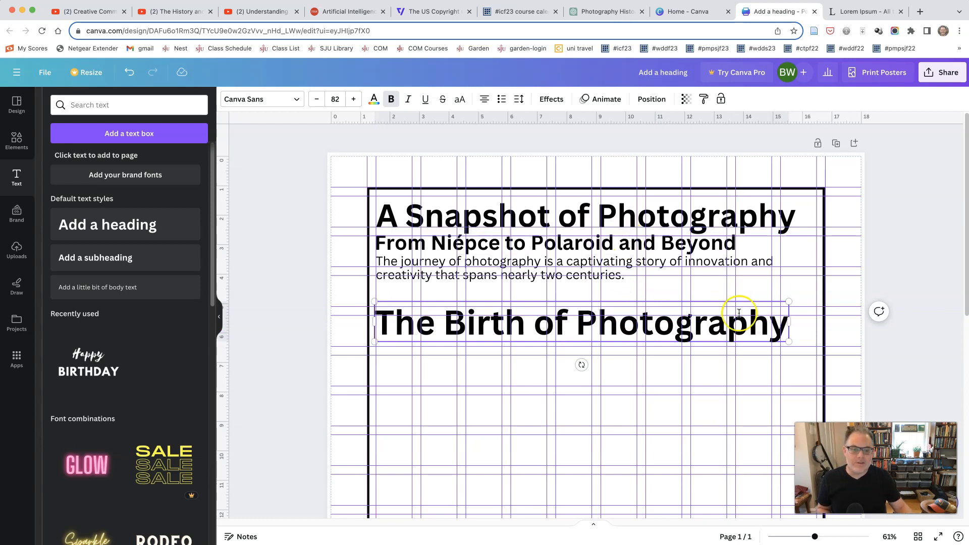
drag(788, 341, 547, 298)
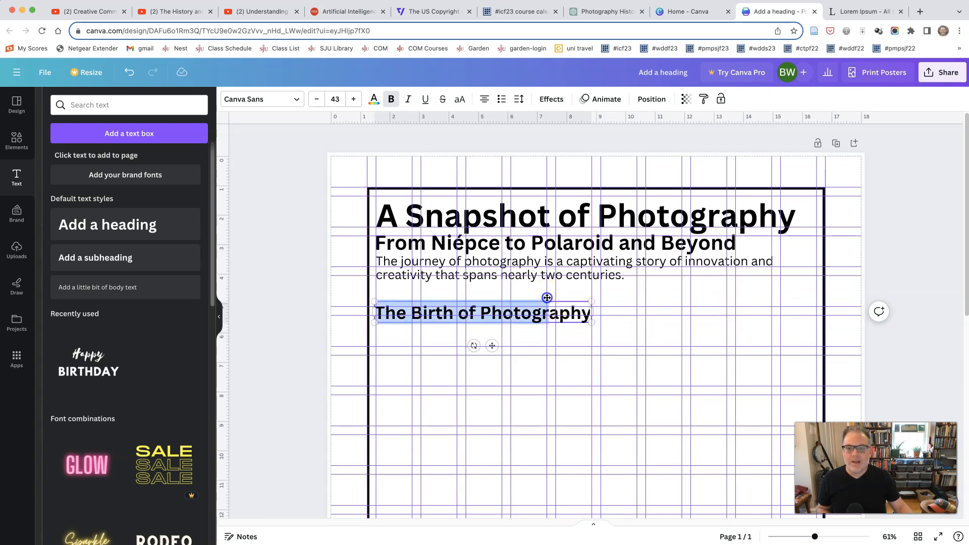
click(555, 343)
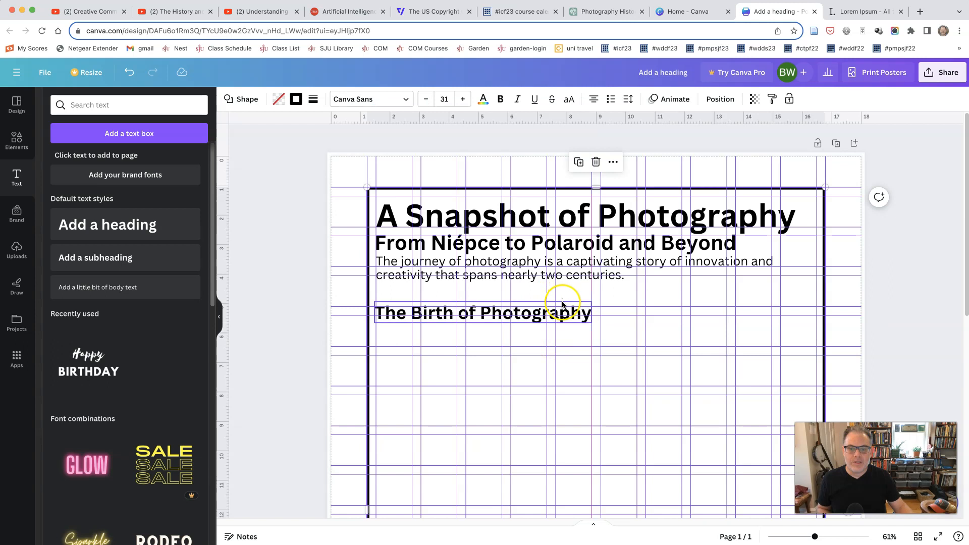
Raise the section heading to just below the body text and fit it between the left inner guide and centre gutter at about size 42.3.
click(562, 303)
drag(493, 345, 493, 333)
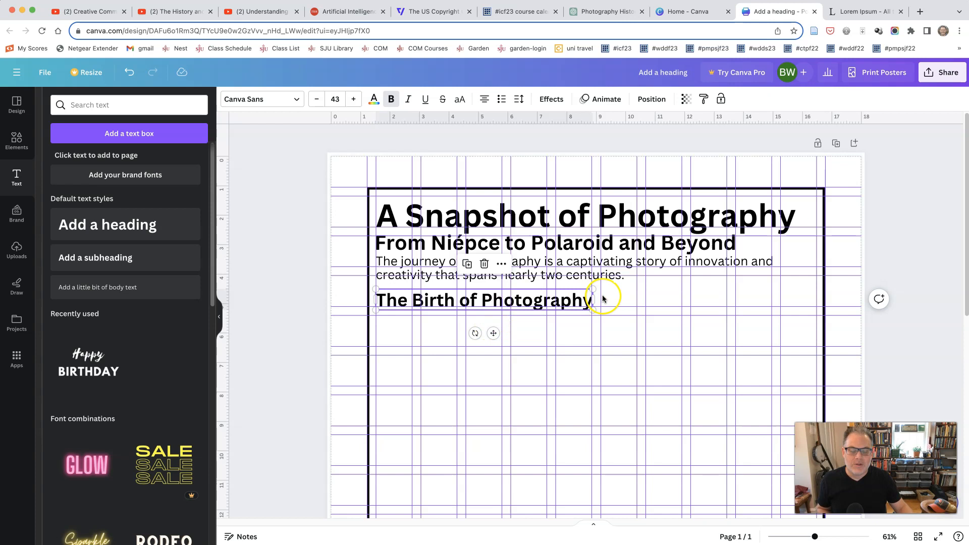
drag(595, 301, 597, 300)
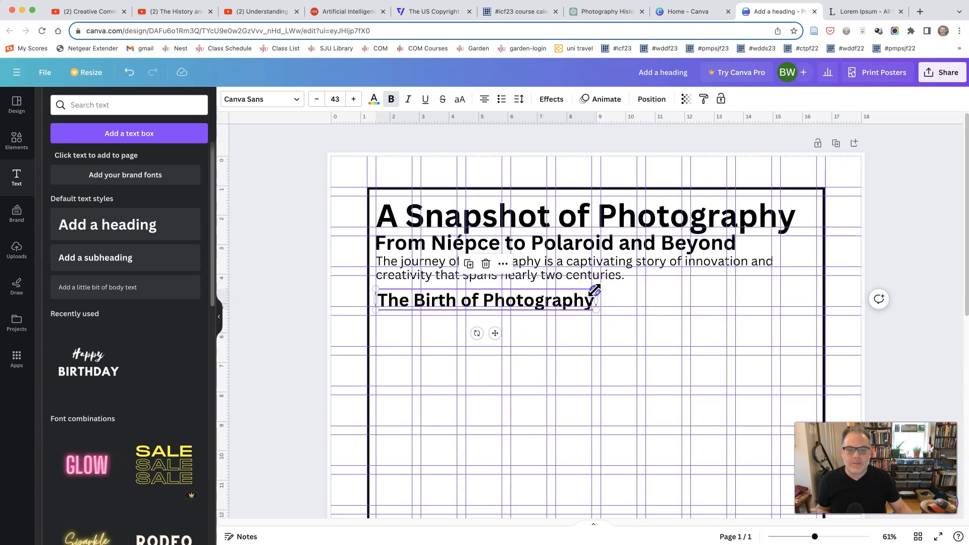
drag(592, 291, 591, 292)
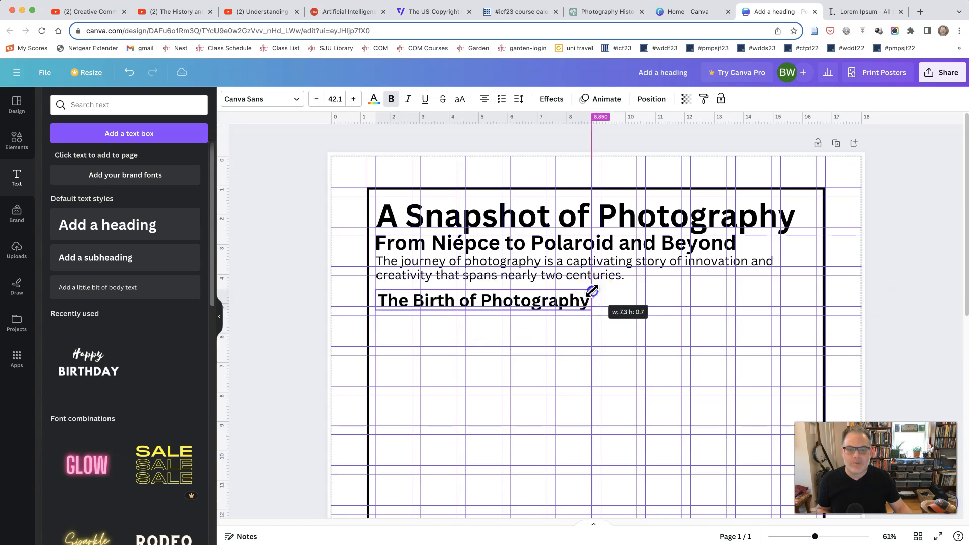
click(575, 366)
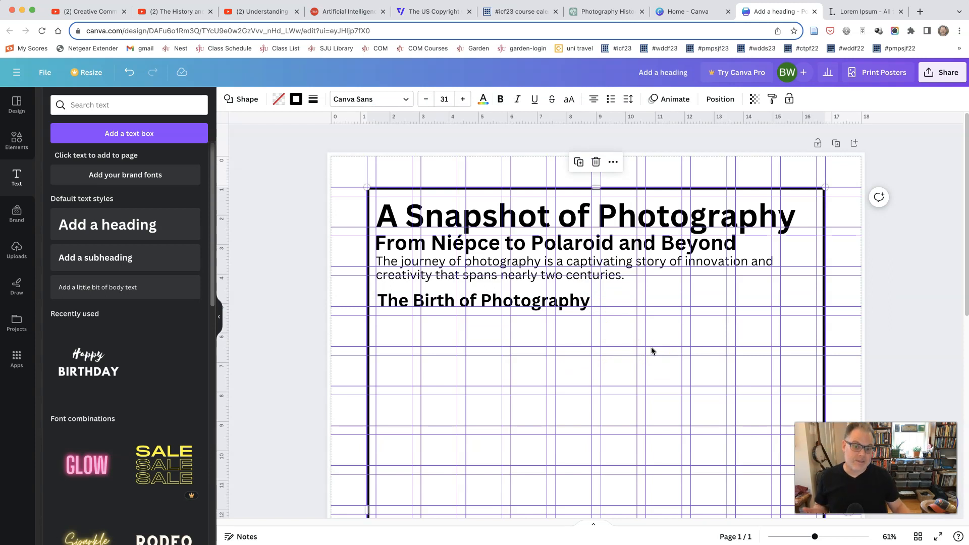
click(569, 303)
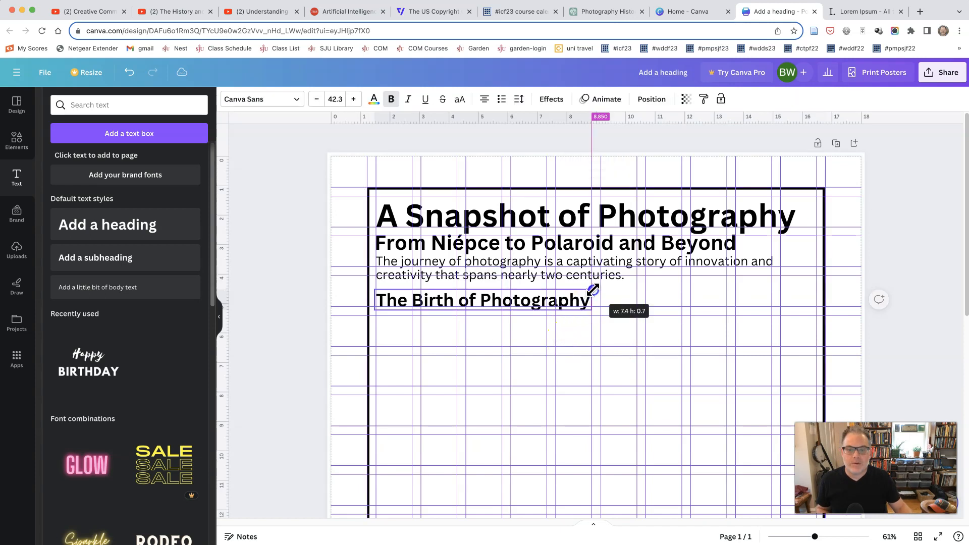
click(570, 325)
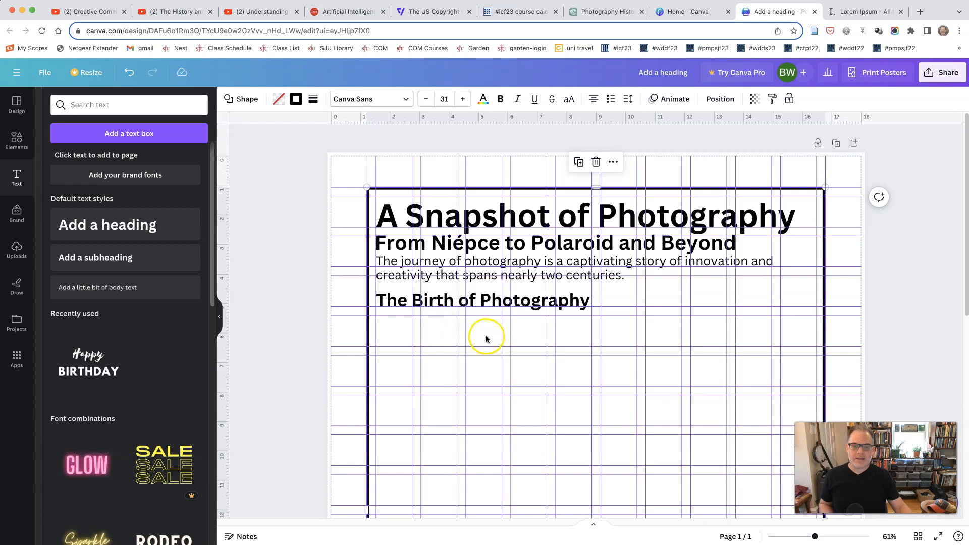
Duplicate the "The Birth of Photography" heading and place the copy in the right column, level with the original.
click(523, 309)
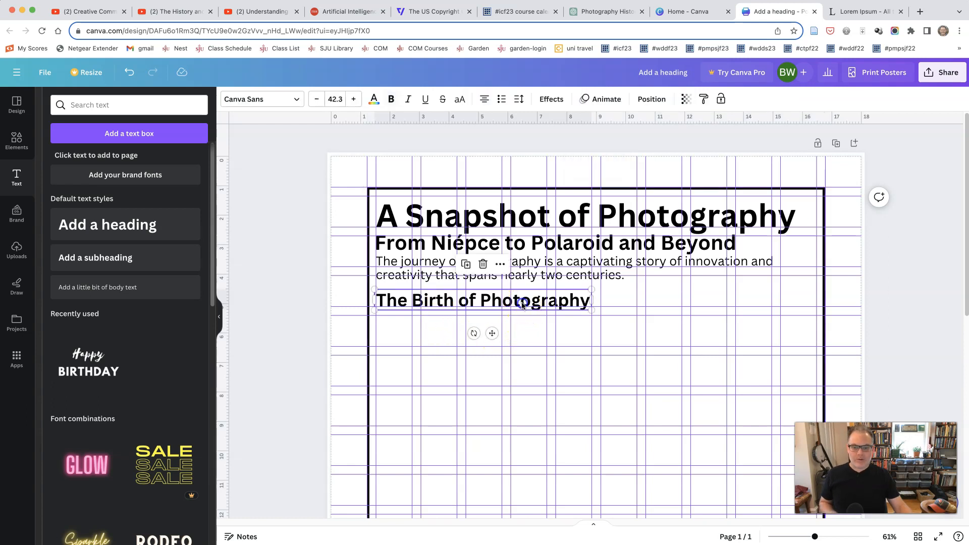
click(503, 267)
click(517, 194)
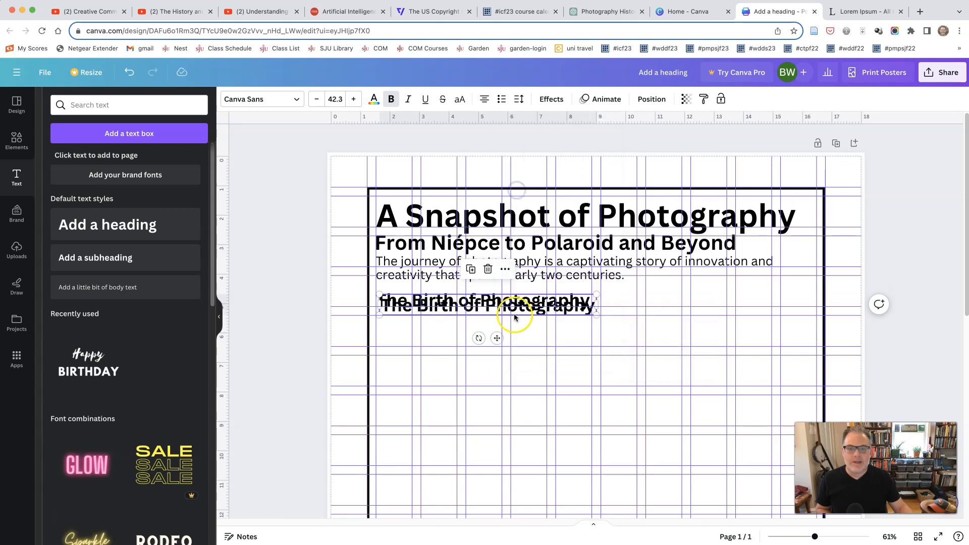
drag(515, 305, 736, 305)
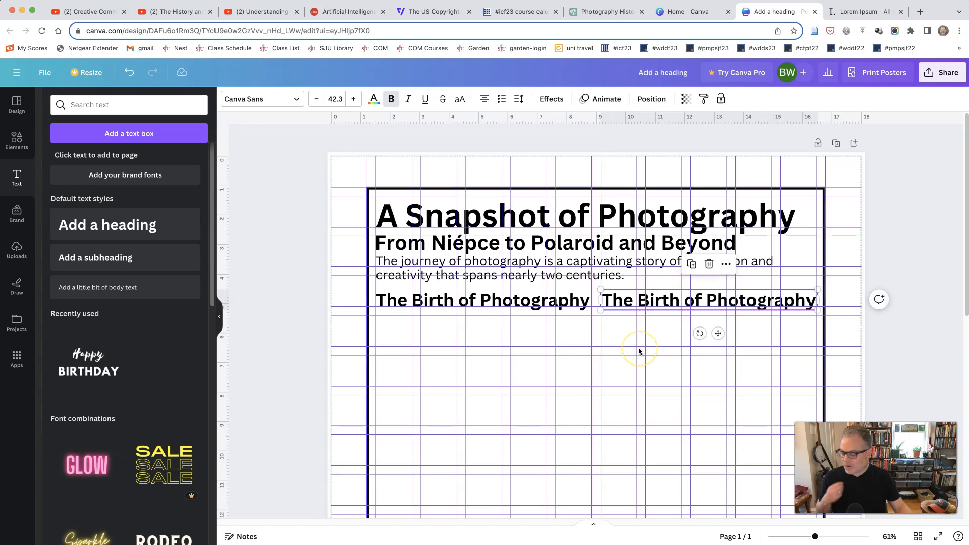
click(639, 349)
click(542, 353)
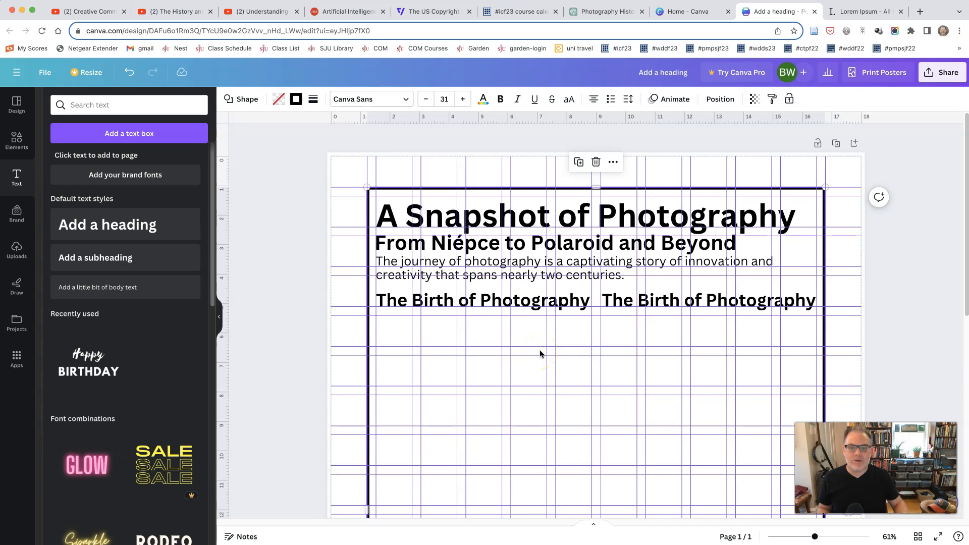
click(639, 297)
drag(651, 298, 650, 298)
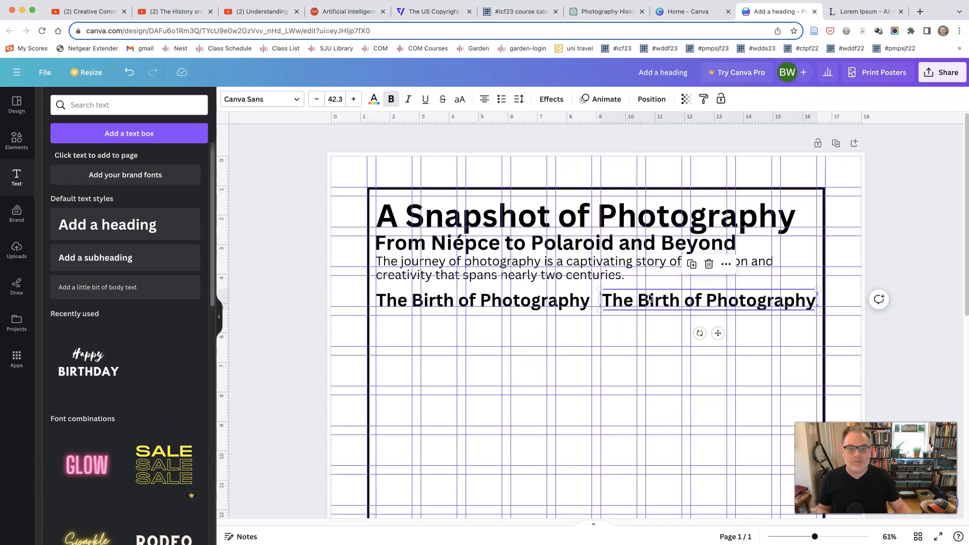
click(610, 321)
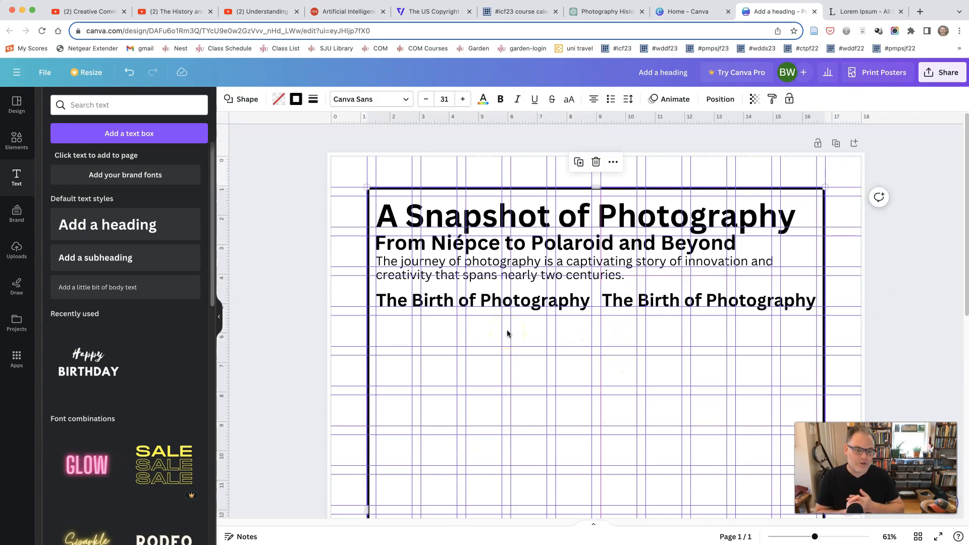
Copy "The Daguerreotype Era" from ChatGPT and replace the right column heading's text with it in Canva.
click(593, 57)
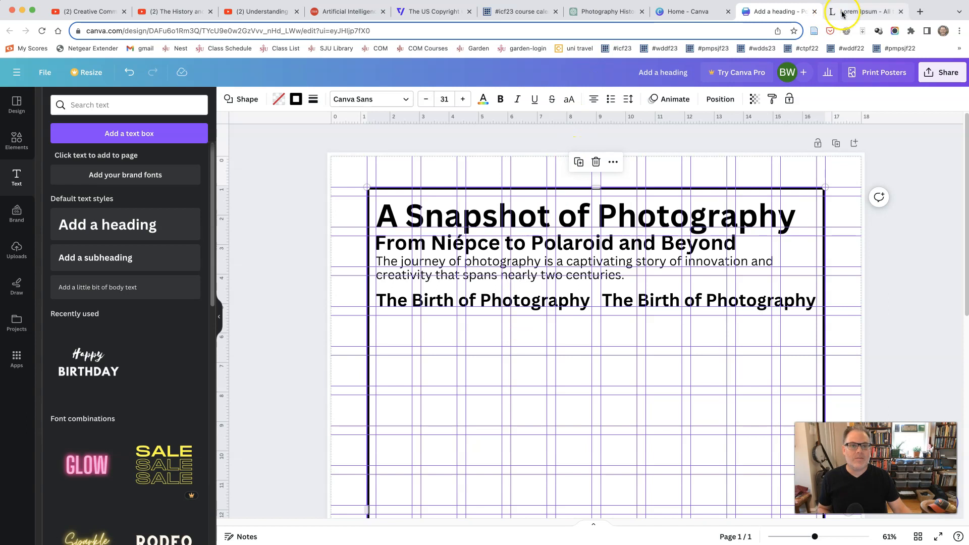
click(592, 12)
click(389, 233)
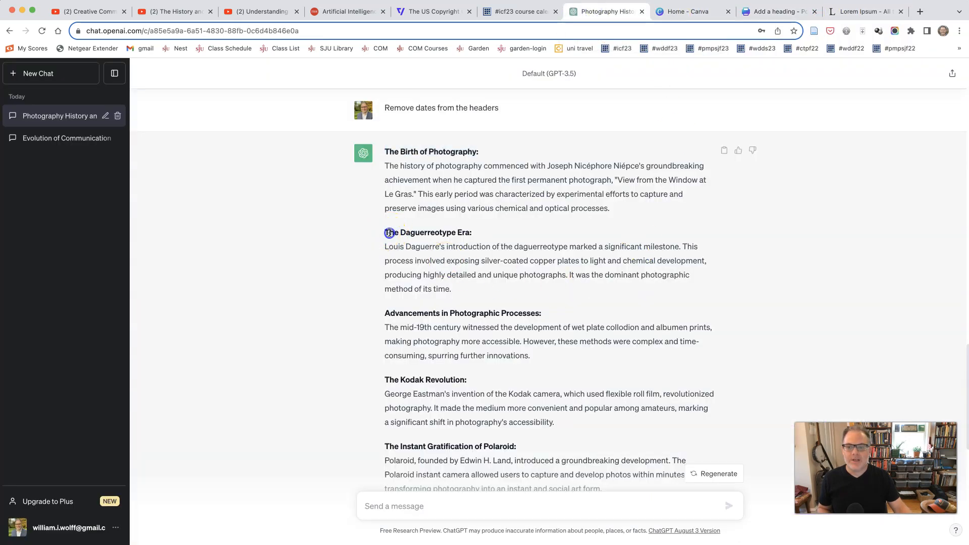
drag(449, 233, 466, 233)
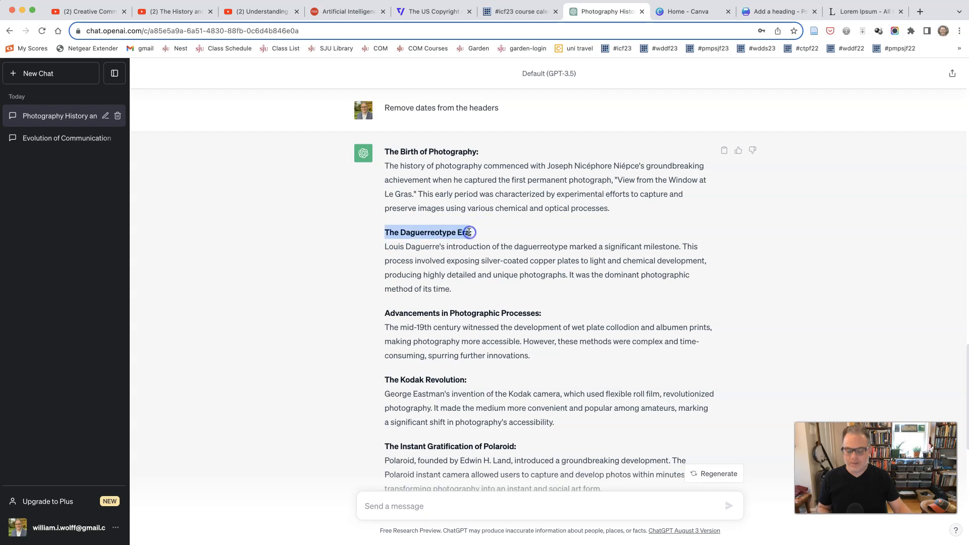
click(768, 15)
click(690, 299)
double_click(690, 299)
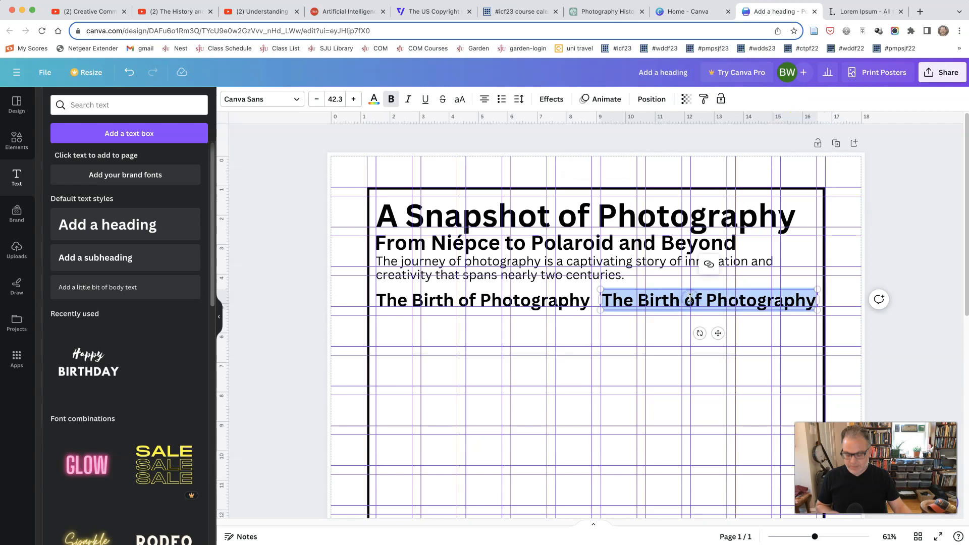
text(The Daguerreotype Era)
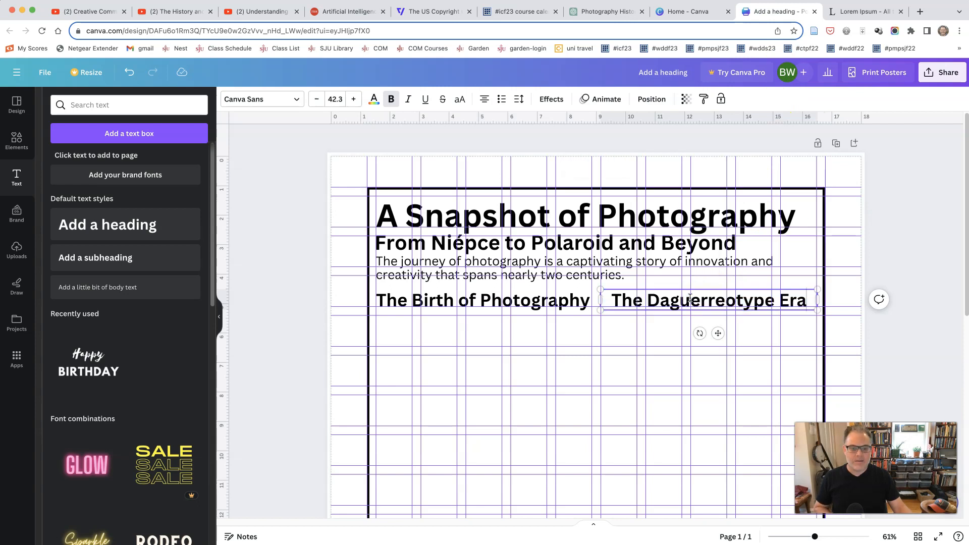
Right-align the "The Daguerreotype Era" heading and left-align the "The Birth of Photography" heading.
click(519, 126)
click(485, 100)
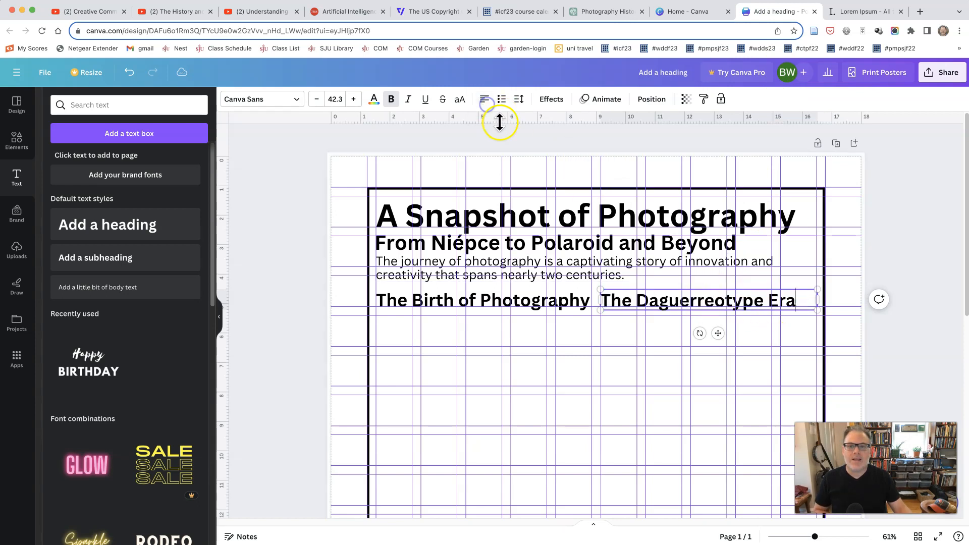
click(483, 101)
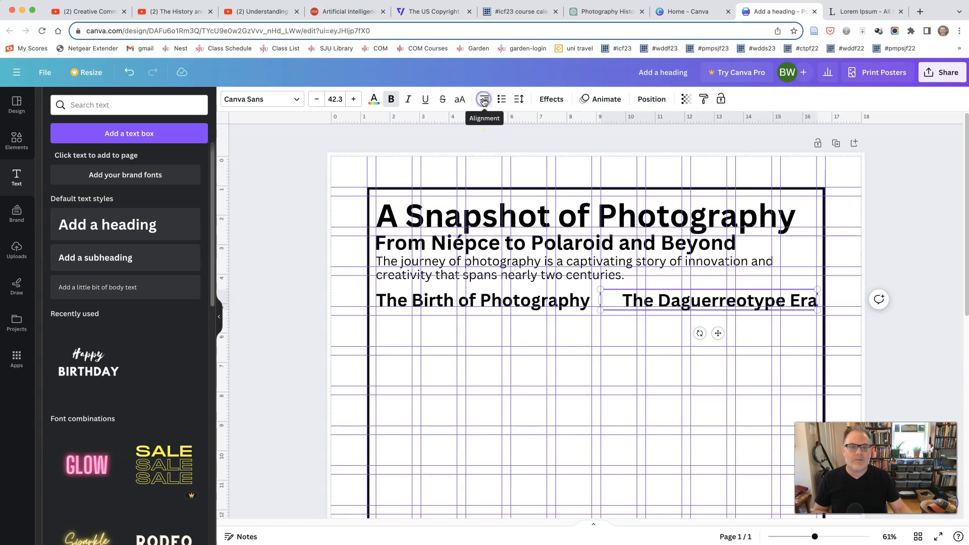
click(426, 301)
click(411, 160)
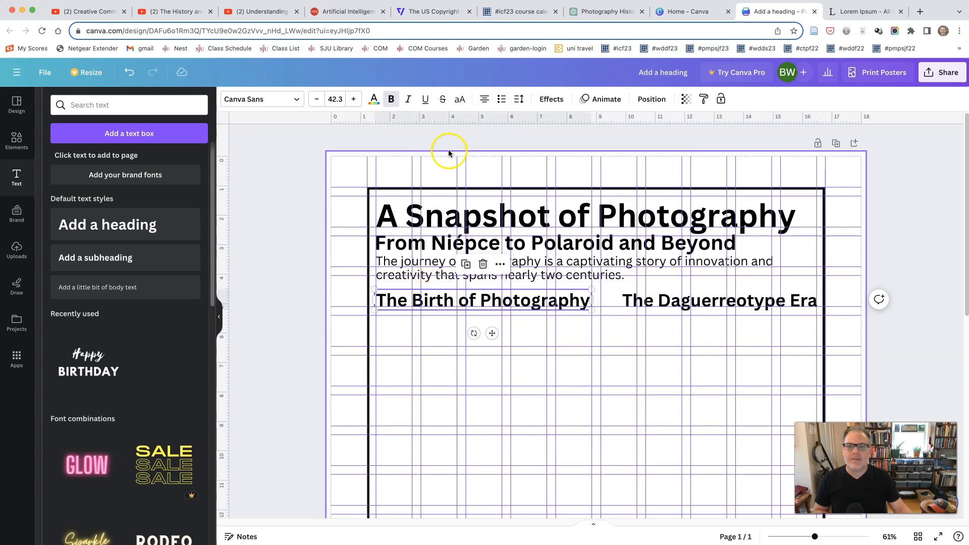
click(486, 99)
click(523, 406)
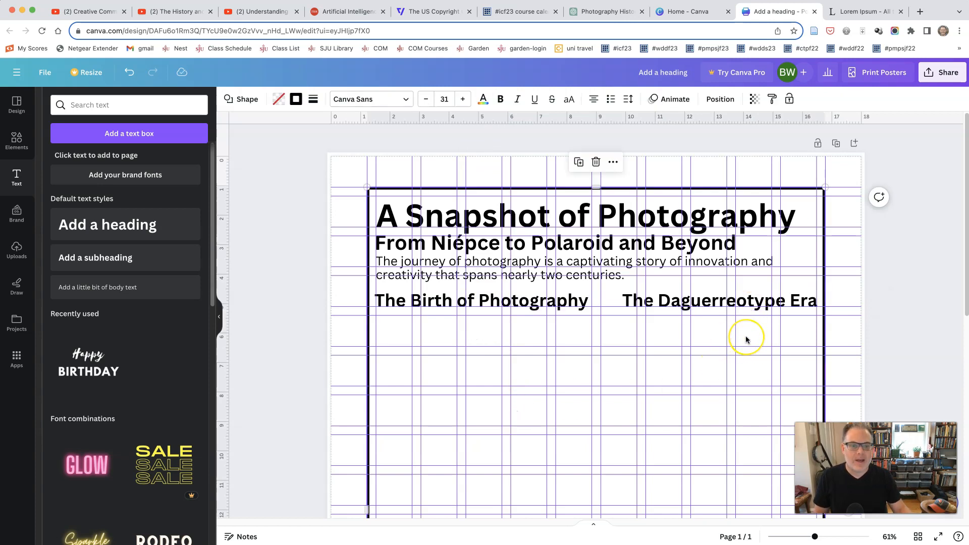
Nudge the "The Daguerreotype Era" and "The Birth of Photography" headings so their outer edges line up with the inner guides.
click(754, 301)
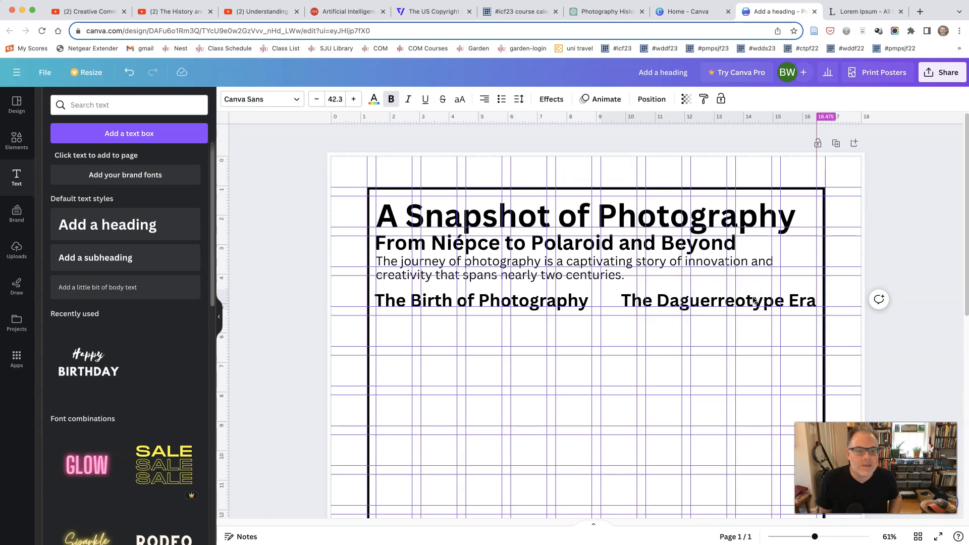
click(538, 306)
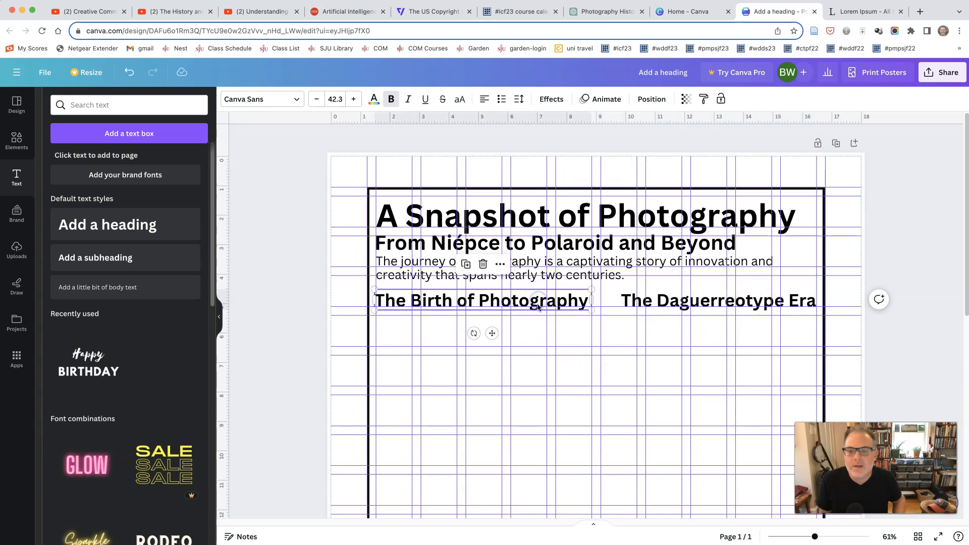
drag(538, 306, 539, 307)
click(518, 399)
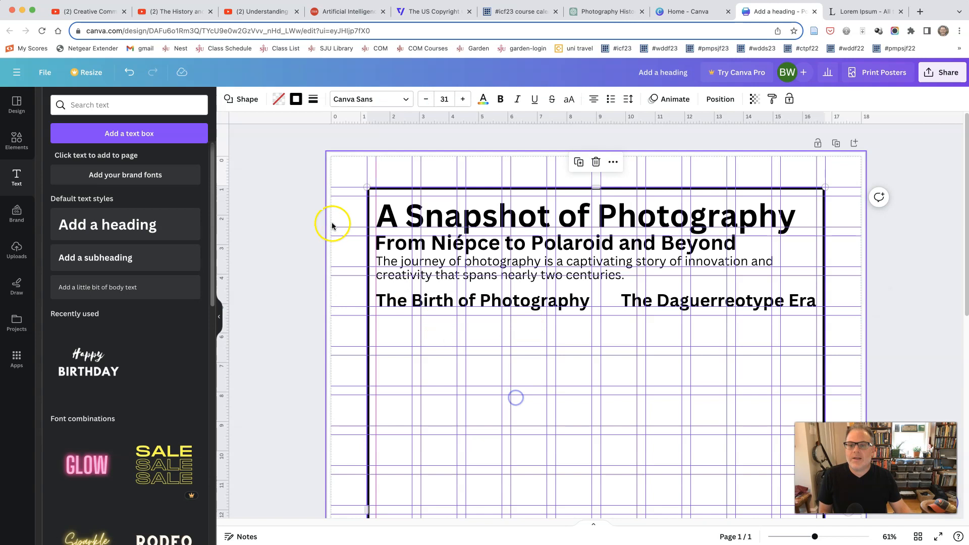
Preview the whole poster layout without rulers and guides, and restore the rulers and guides for editing.
click(45, 72)
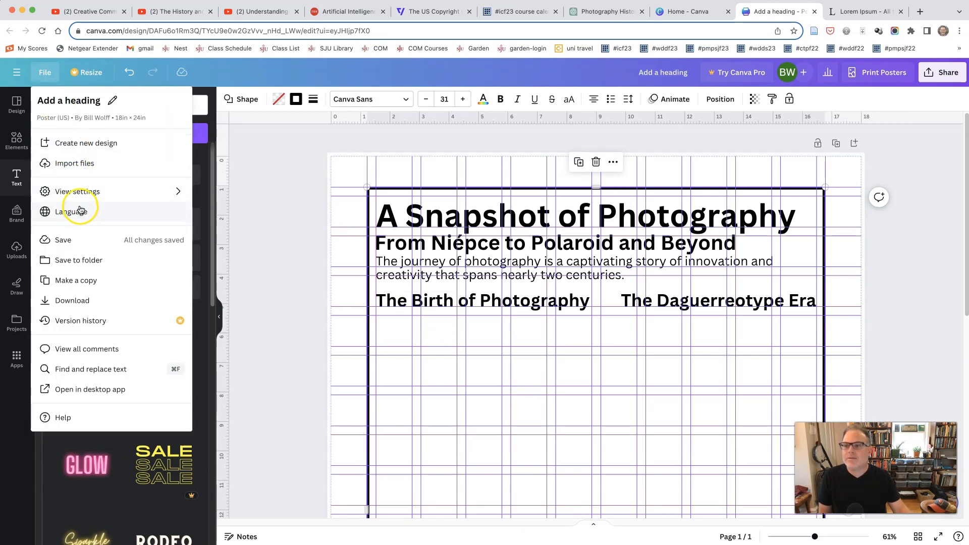
mouse_move(79, 194)
click(247, 195)
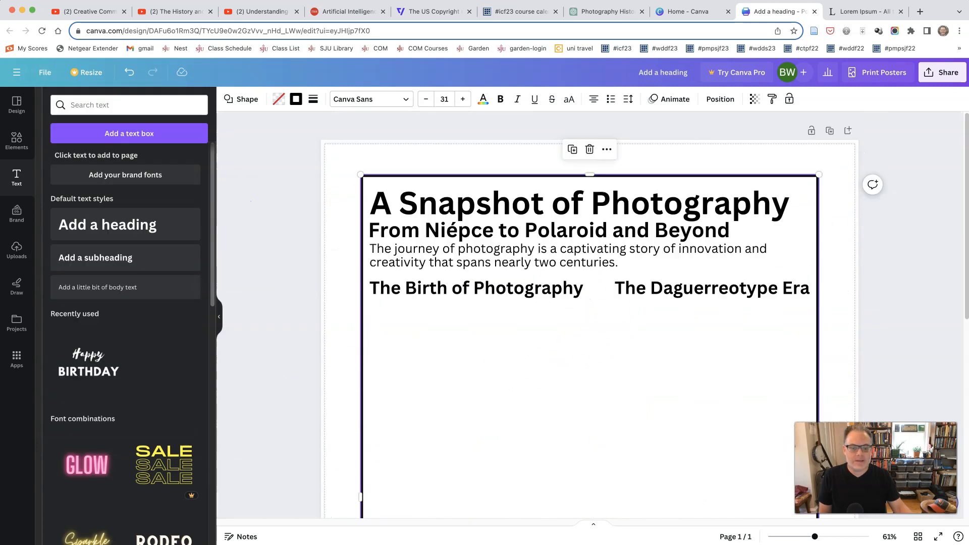
drag(814, 539, 801, 537)
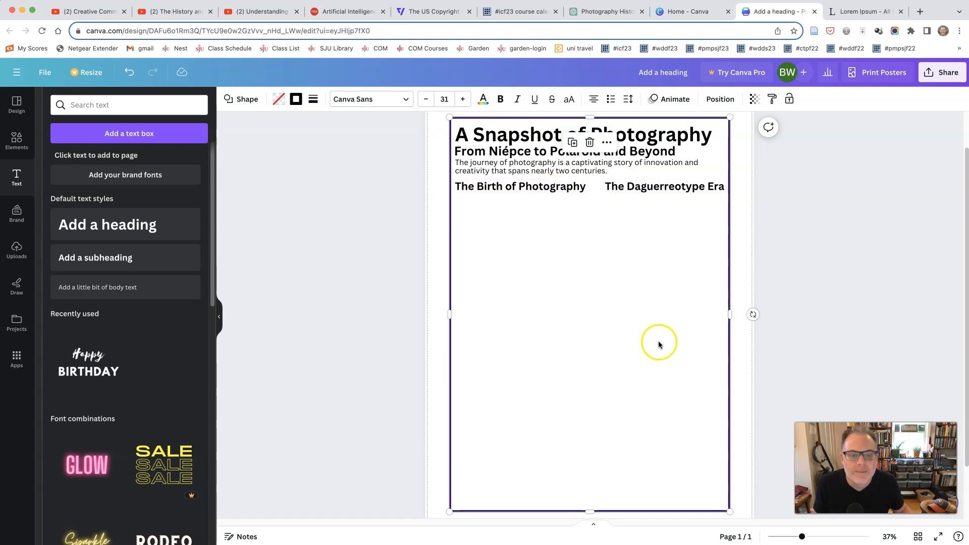
drag(802, 538, 818, 536)
scroll(642, 431, up, 3)
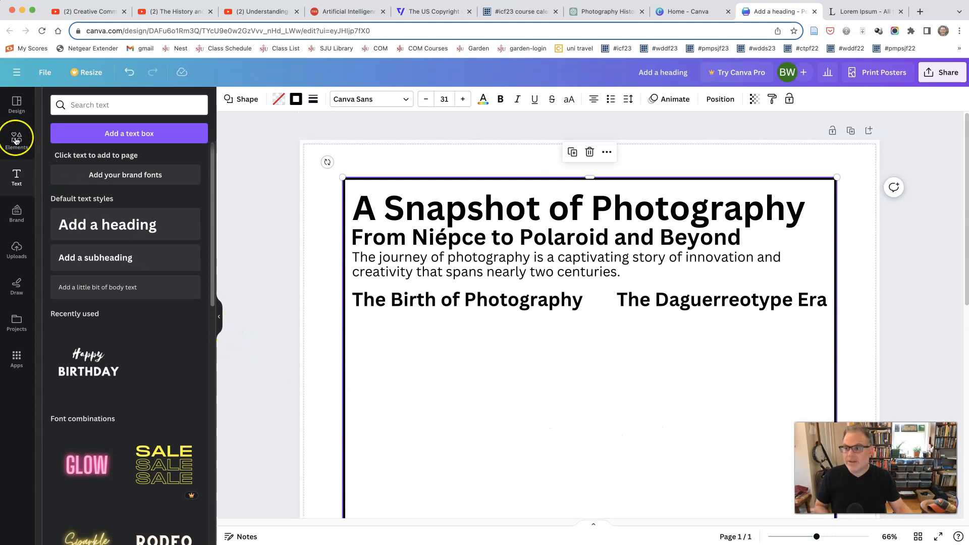
click(41, 74)
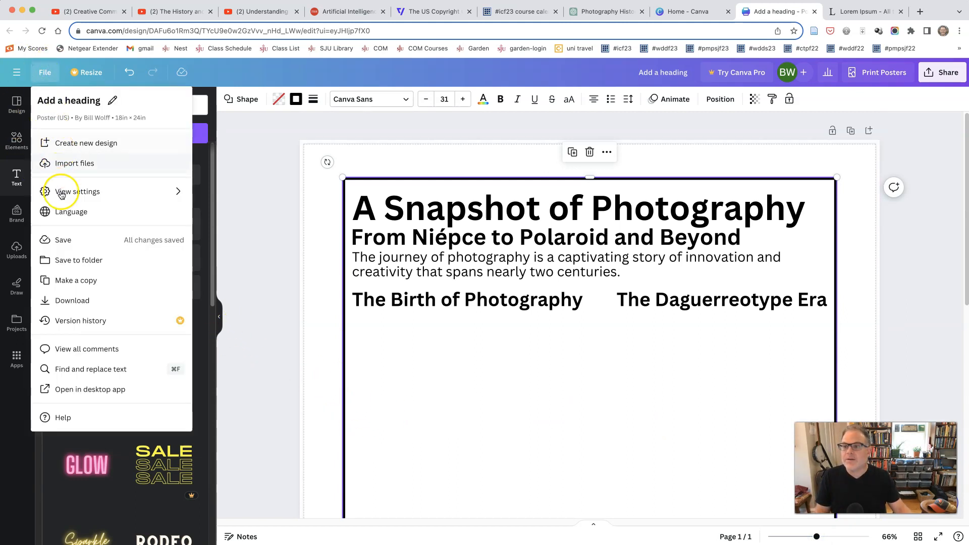
mouse_move(59, 191)
click(246, 198)
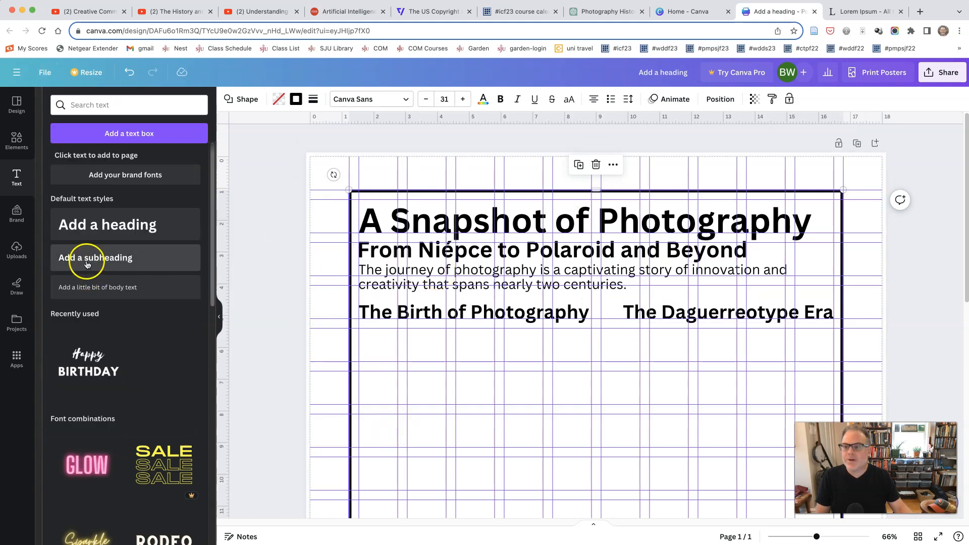
Add a body text box beneath the "The Birth of Photography" heading and scale it to the left column's width at about size 40.8.
click(85, 284)
scroll(490, 228, down, 4)
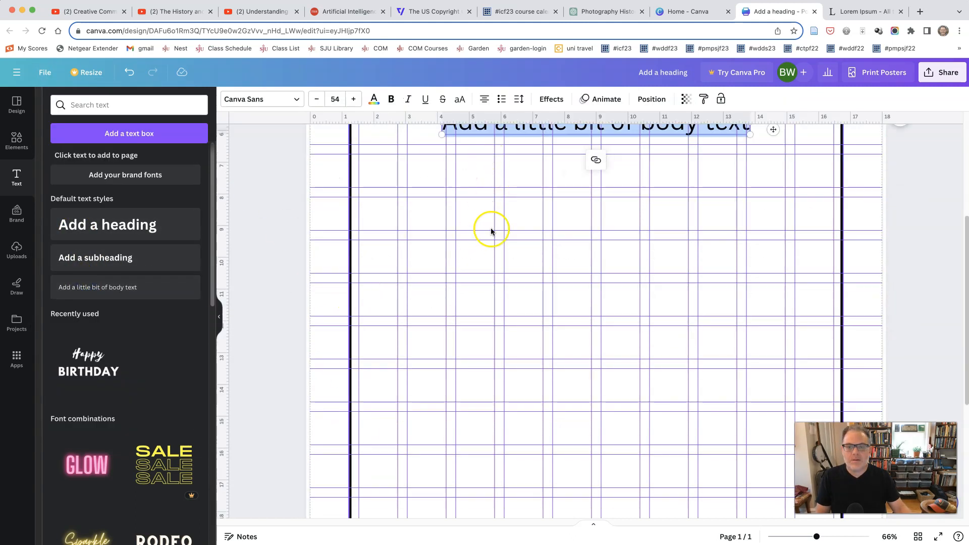
scroll(490, 232, up, 2)
drag(521, 188, 445, 200)
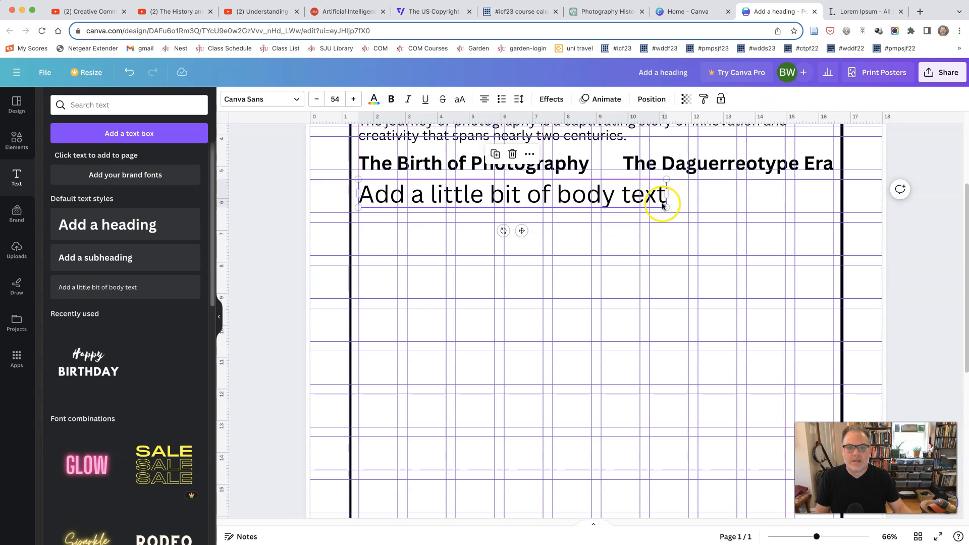
drag(665, 206, 580, 313)
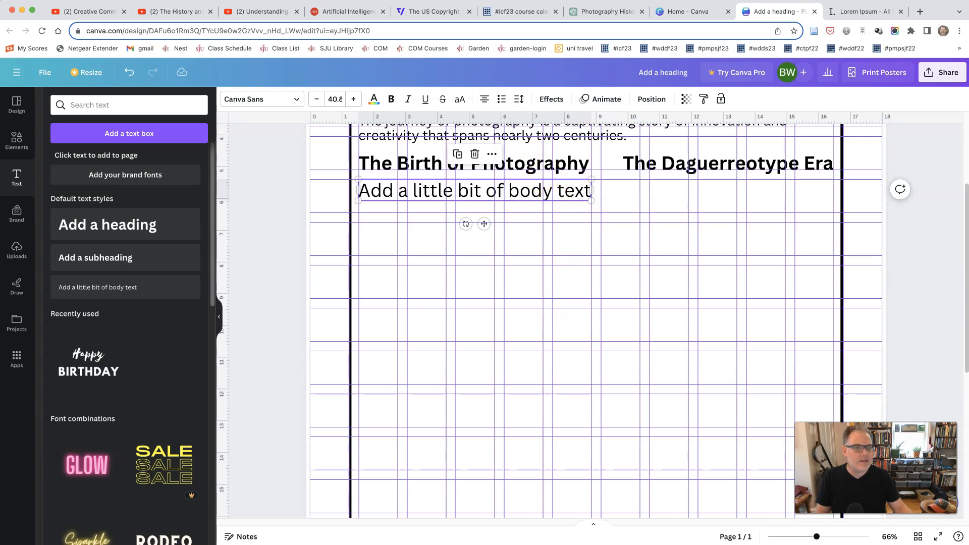
Try the placeholder body text at size 14 against the left inner guide and enlarge its box back to the column width.
double_click(438, 184)
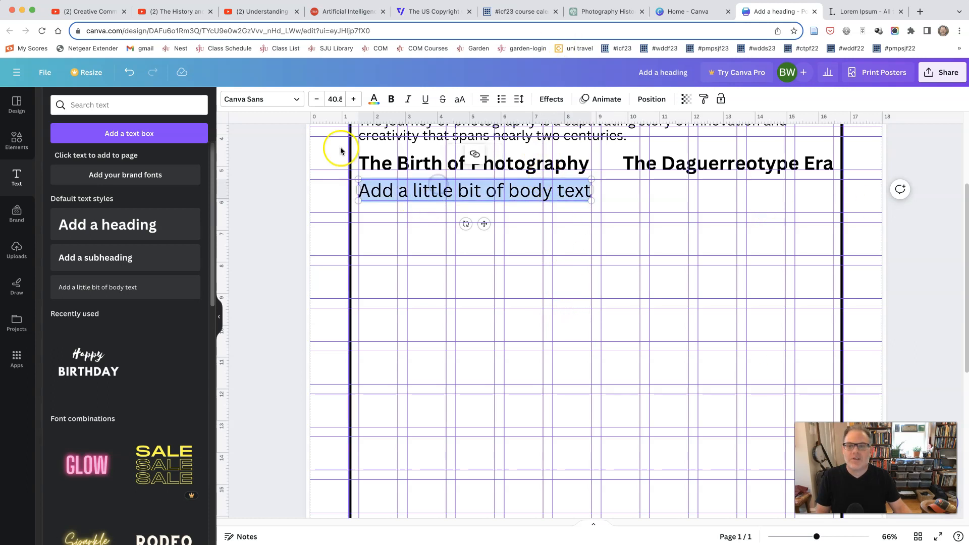
click(341, 100)
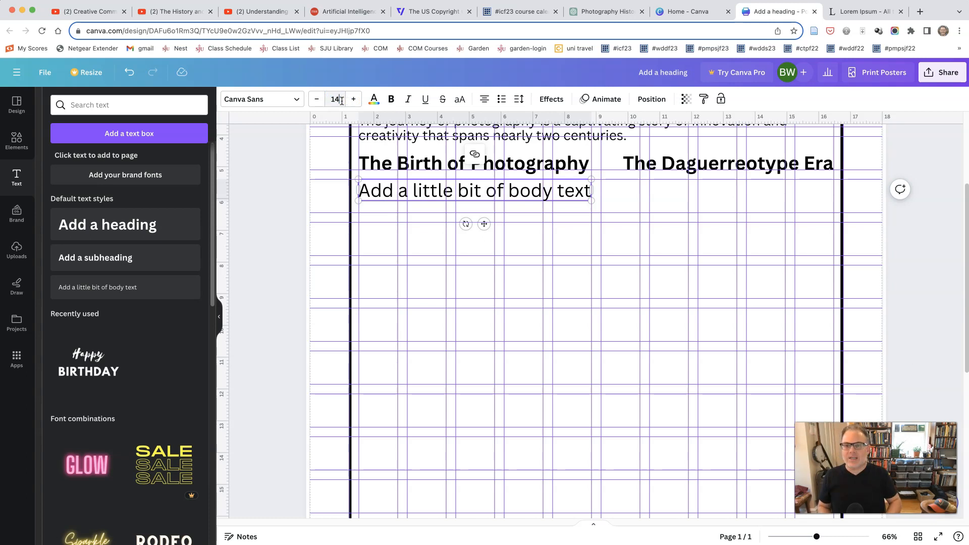
key(Return)
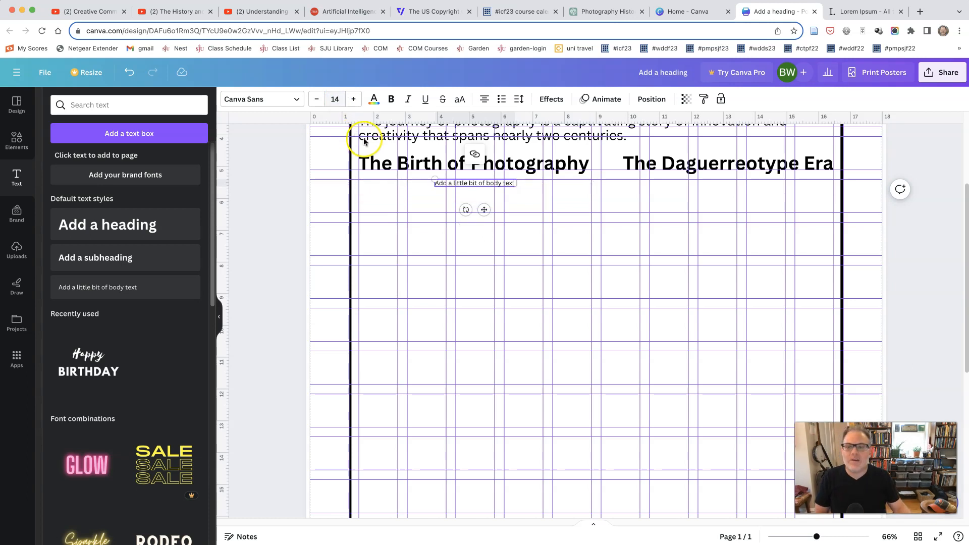
drag(448, 178, 372, 177)
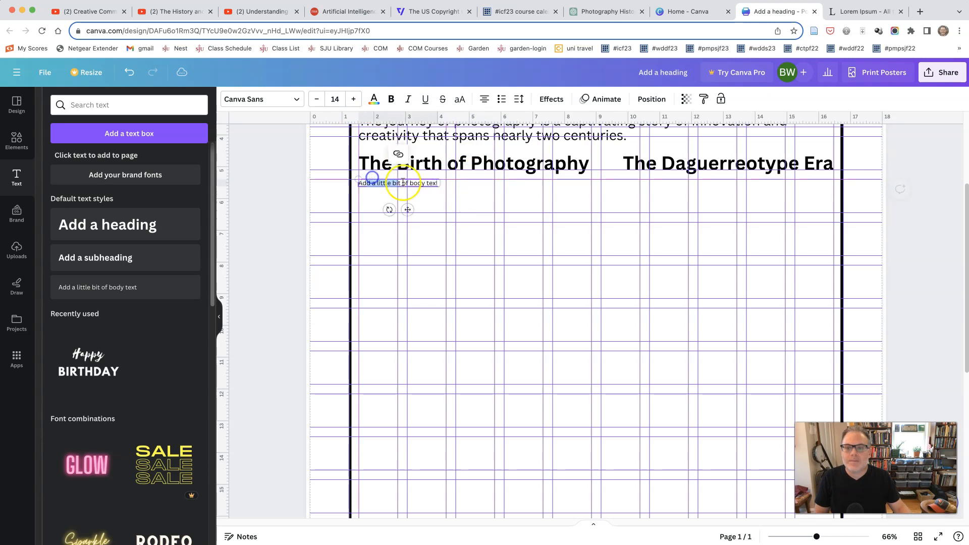
drag(438, 187, 581, 213)
drag(580, 213, 590, 214)
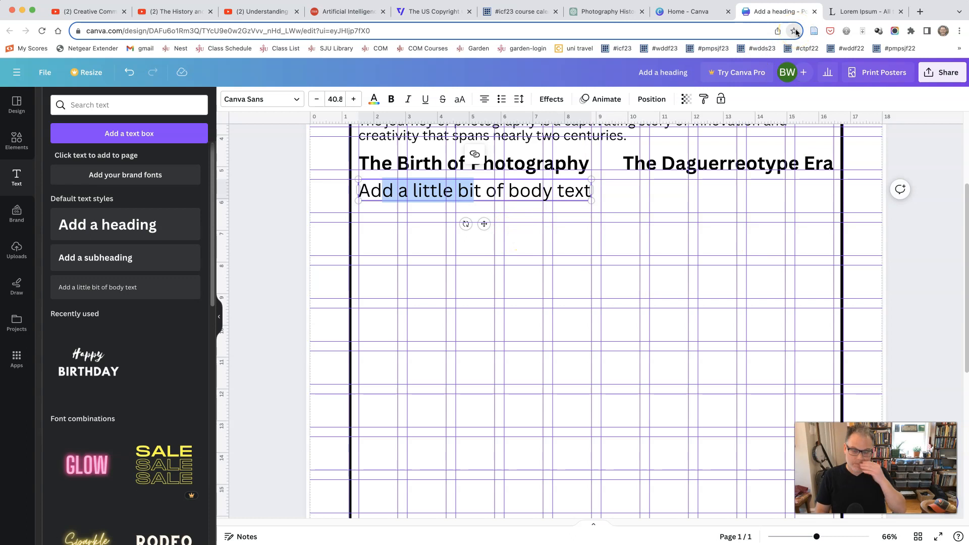
Copy the paragraph under "The Birth of Photography" from ChatGPT and replace the placeholder body text with it in Canva.
click(626, 12)
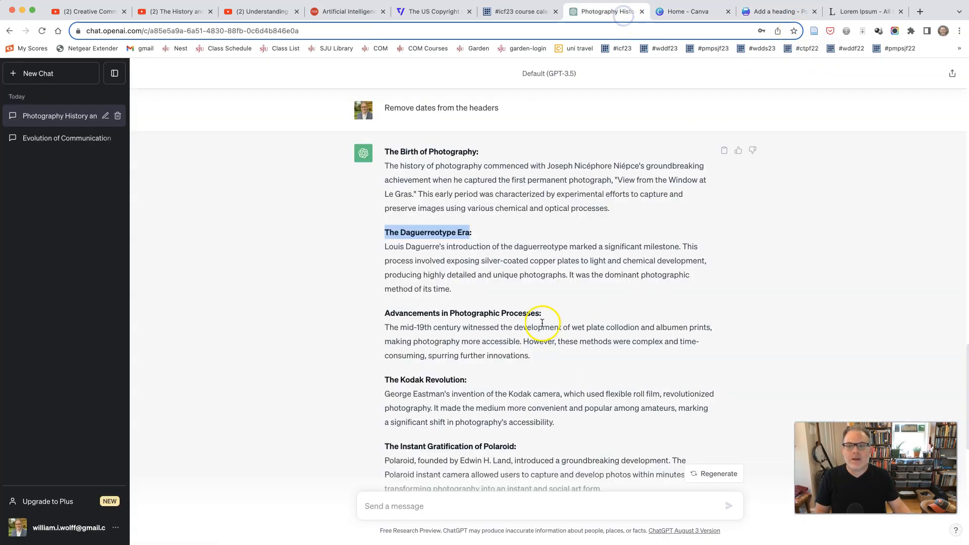
click(447, 289)
drag(462, 292, 390, 253)
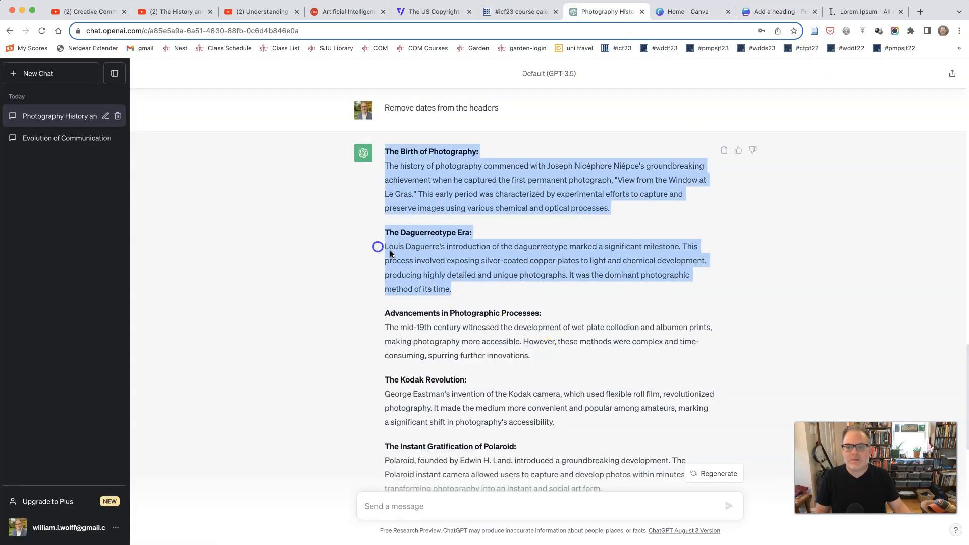
click(457, 189)
drag(611, 206, 386, 166)
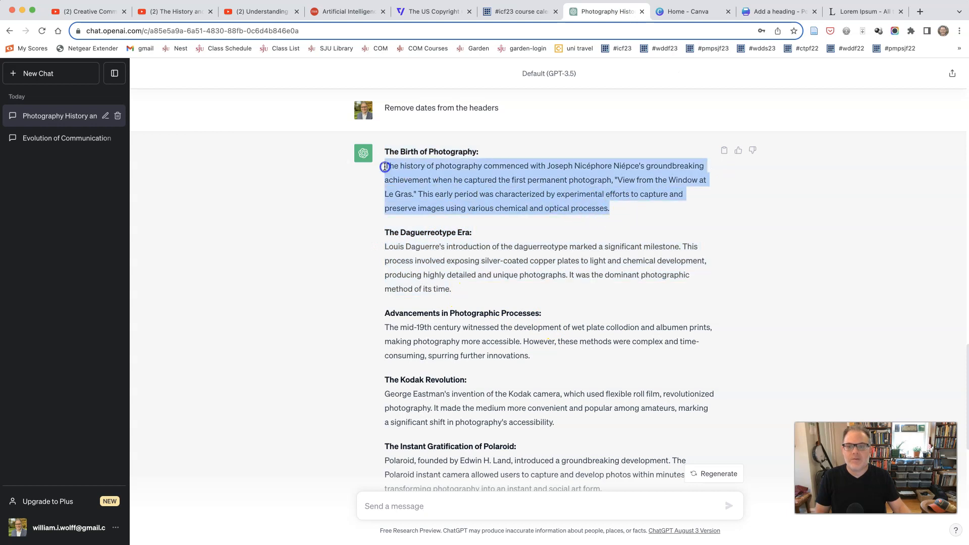
right_click(408, 173)
click(422, 196)
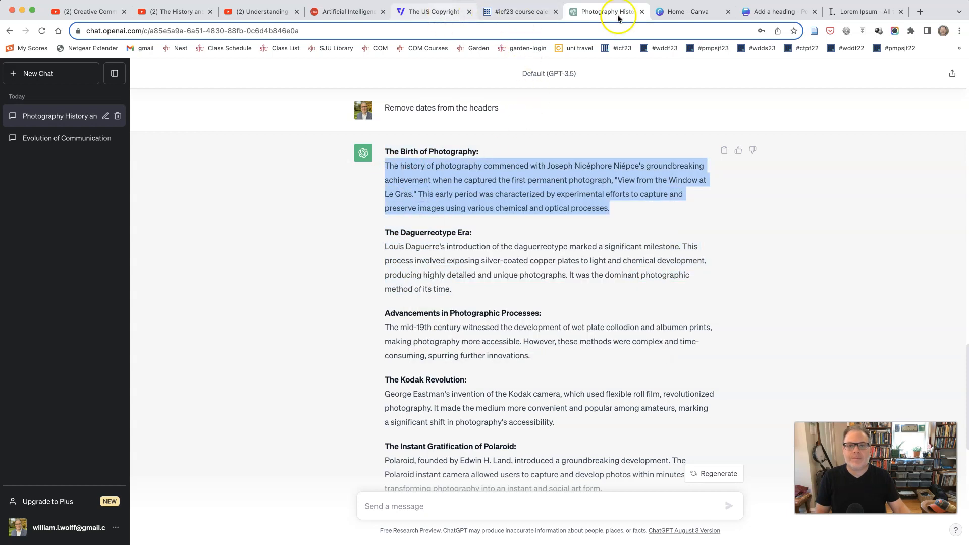
click(779, 11)
double_click(447, 196)
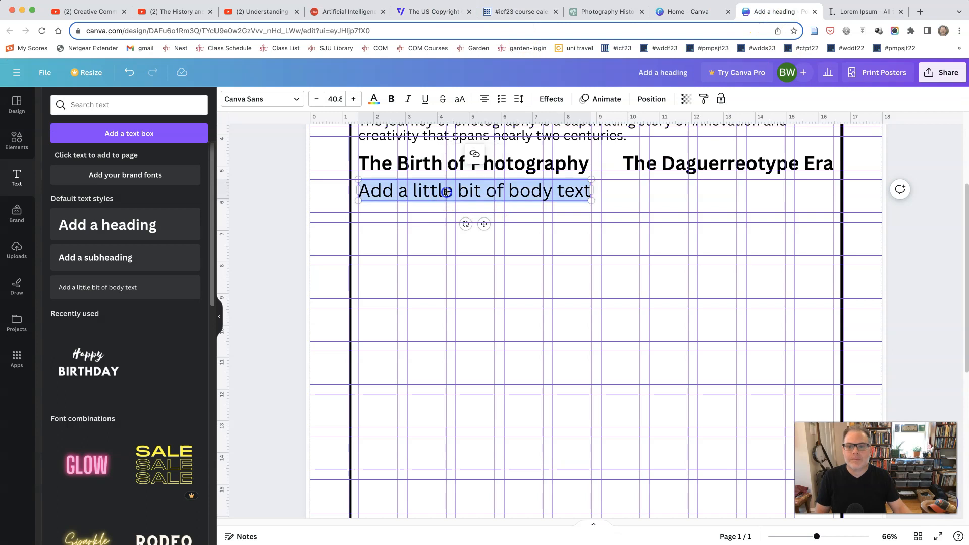
key(super+v)
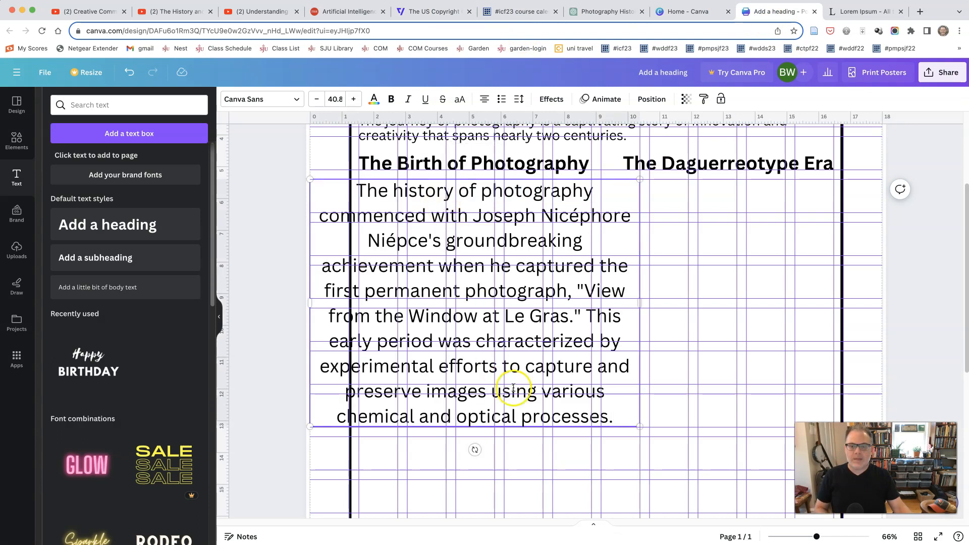
Justify the pasted paragraph and fit its box between the left inner guide and centre gutter at about size 33.8.
click(486, 100)
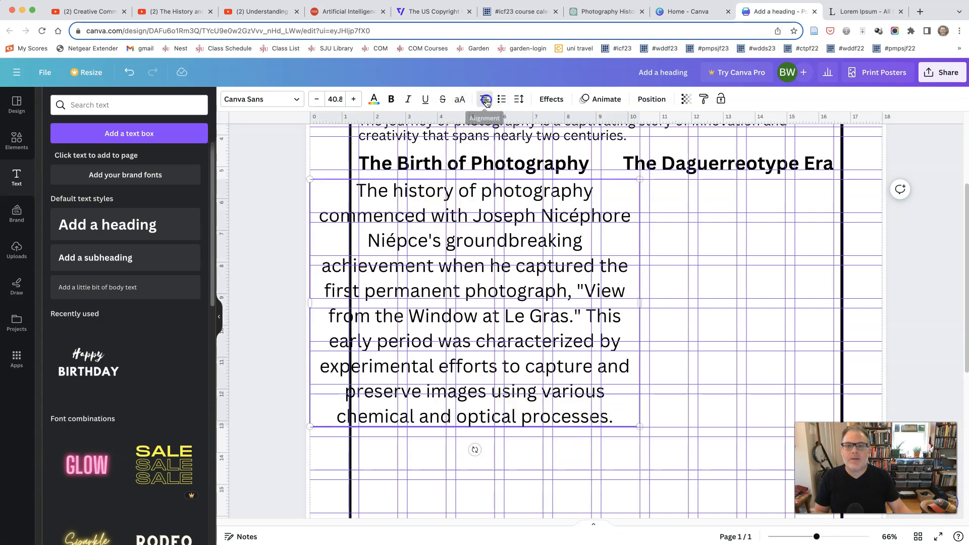
click(486, 100)
click(828, 256)
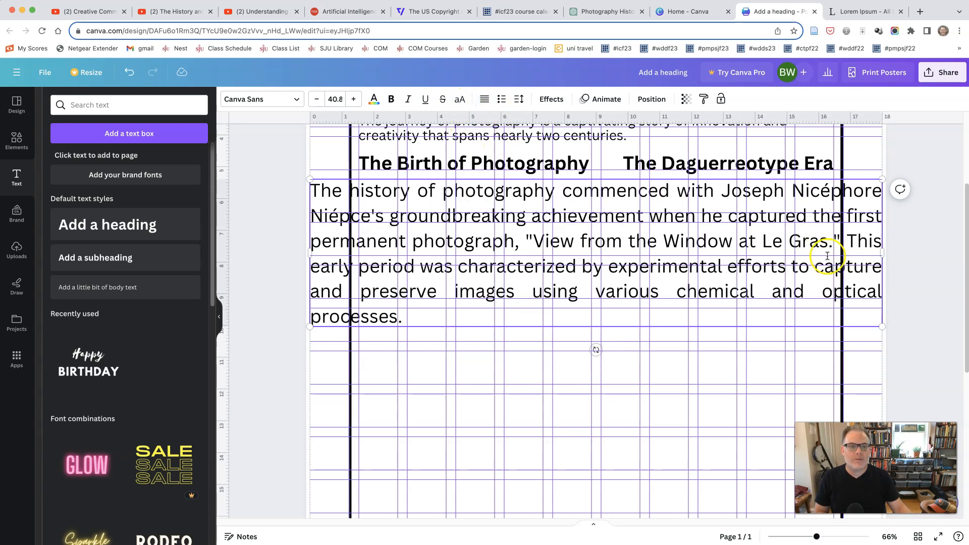
drag(882, 250, 592, 255)
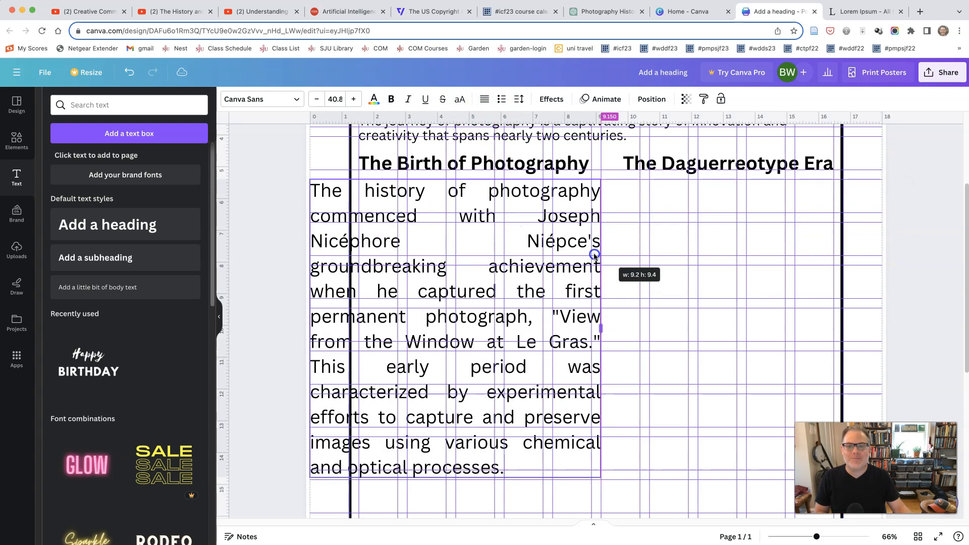
drag(424, 180, 454, 177)
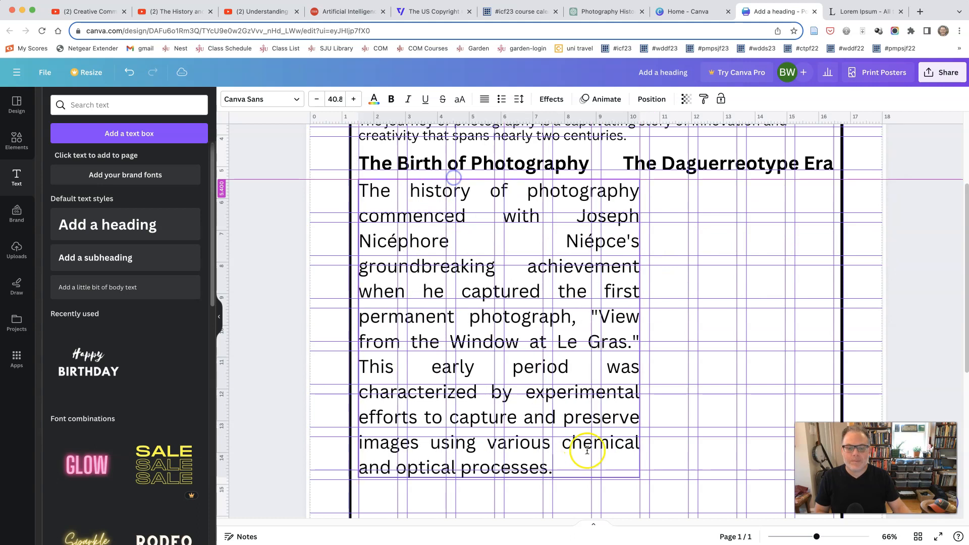
drag(638, 476, 547, 463)
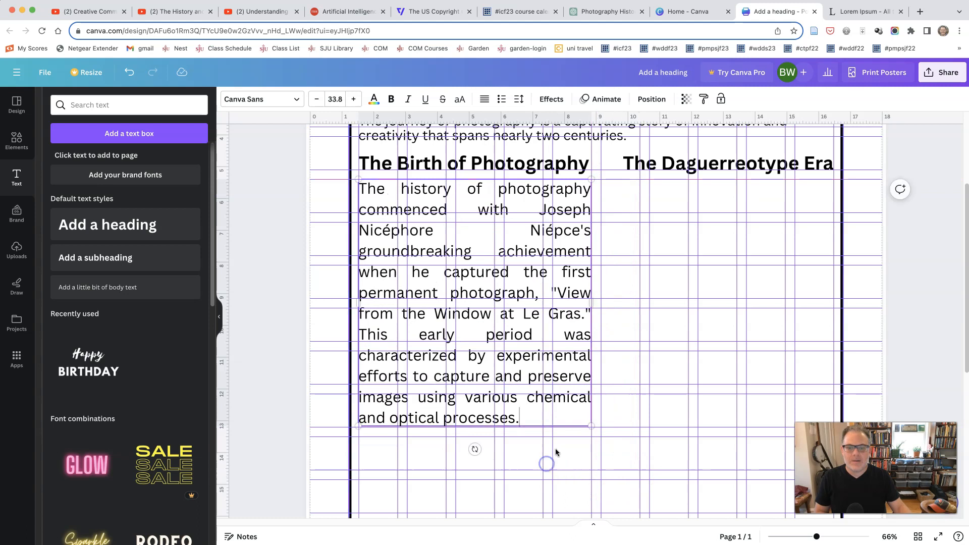
Left-align the "The Birth of Photography" paragraph and set all of its text to size 16.
scroll(555, 447, up, 2)
double_click(491, 388)
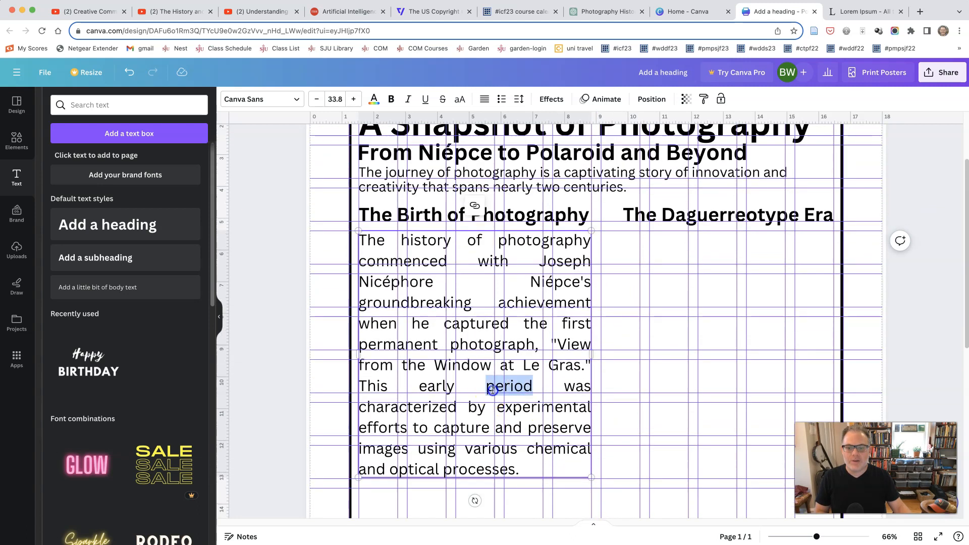
click(484, 99)
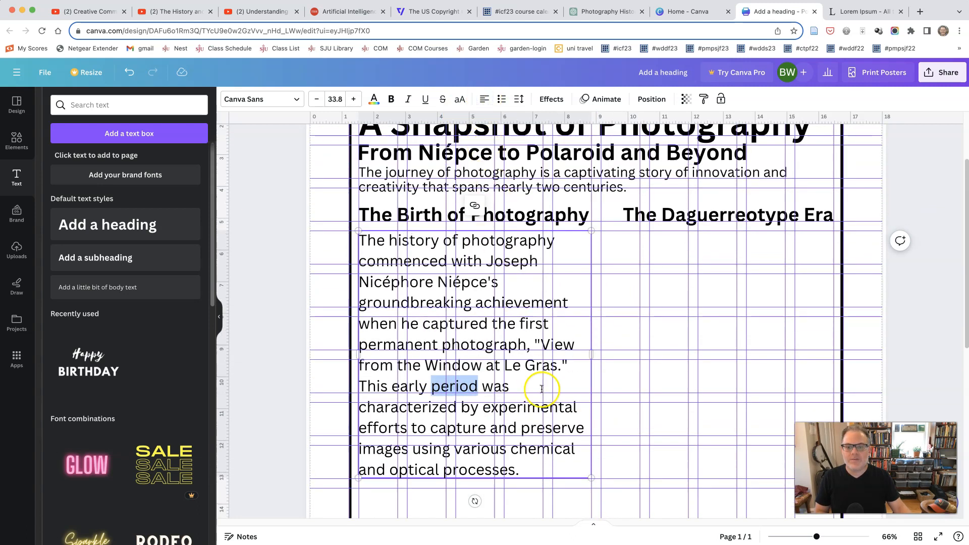
click(518, 417)
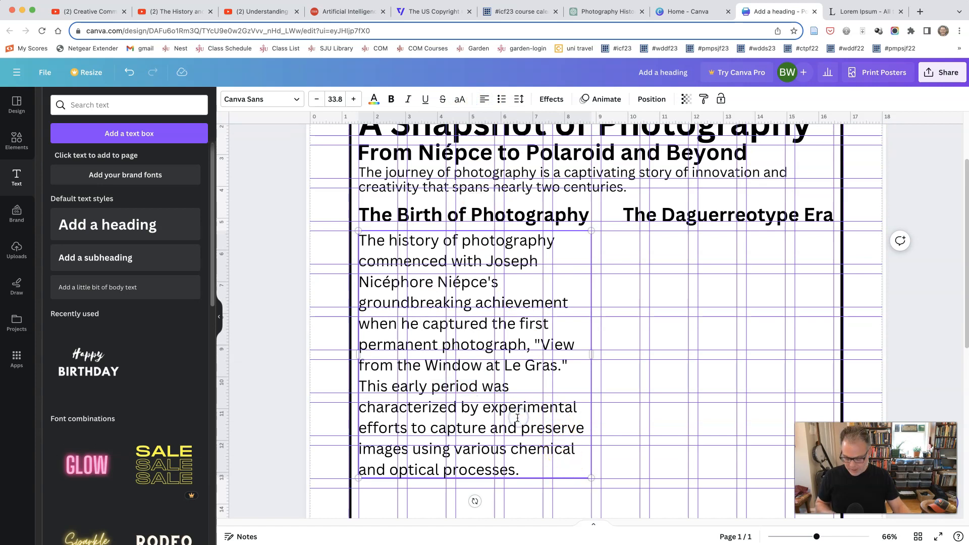
key(ctrl+a)
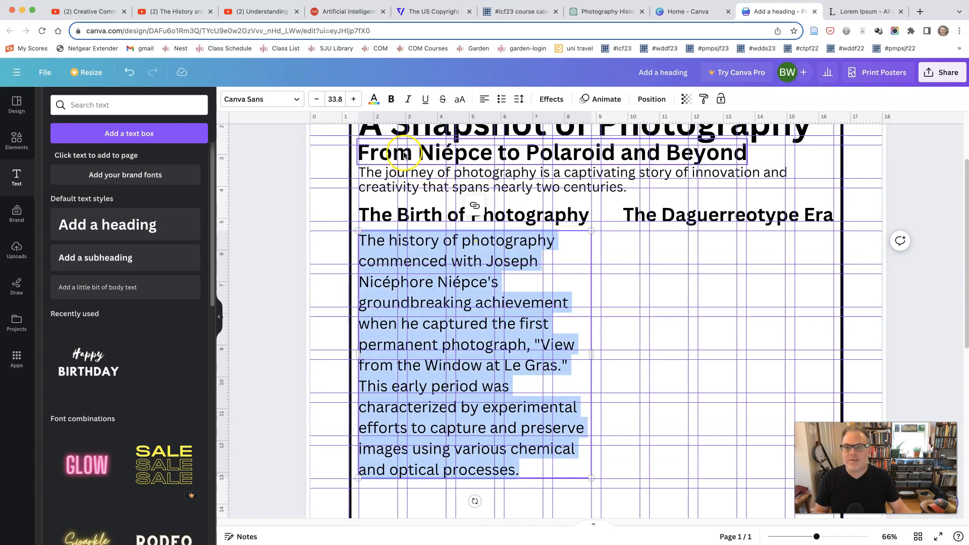
click(337, 99)
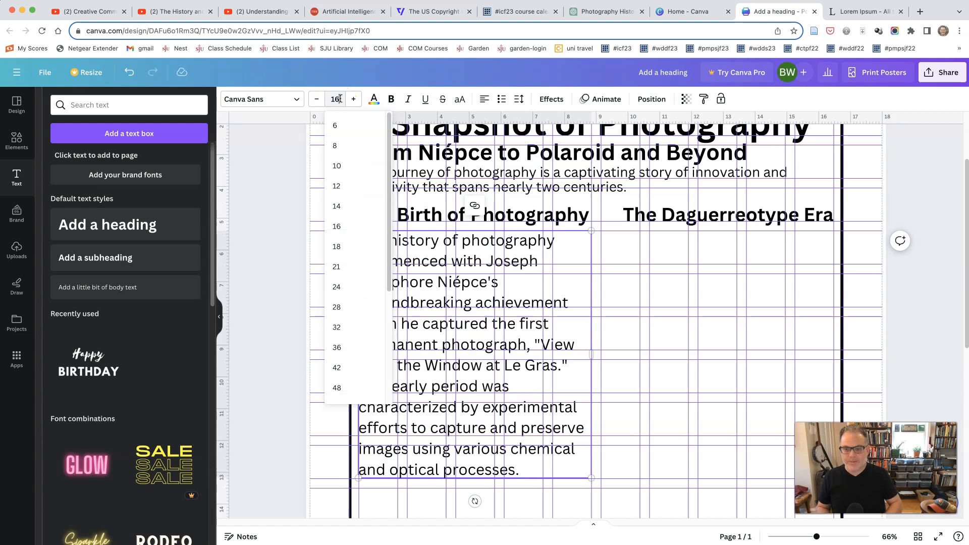
key(Return)
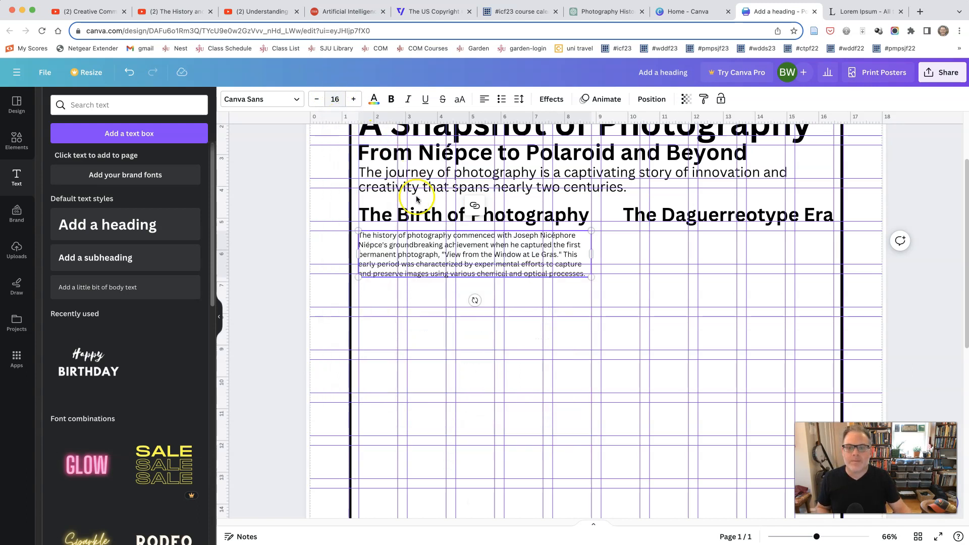
click(465, 323)
click(435, 237)
click(506, 314)
click(433, 259)
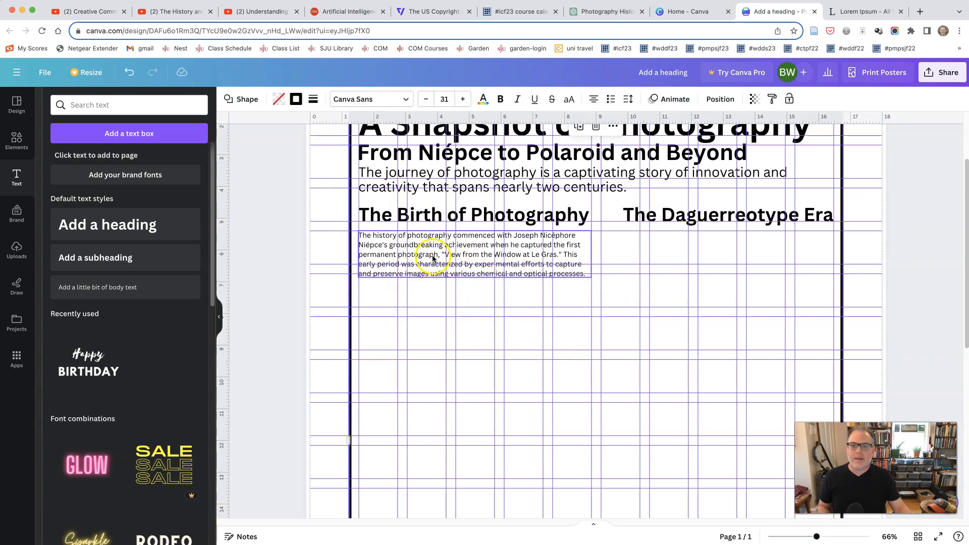
Set all of the text in the paragraph under "The Birth of Photography" to size 20.
click(451, 244)
triple_click(450, 244)
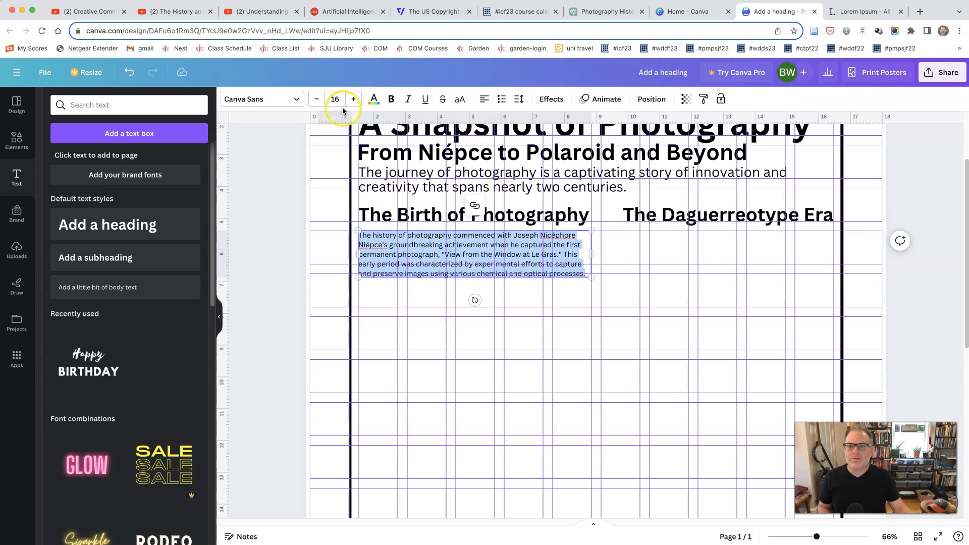
click(325, 99)
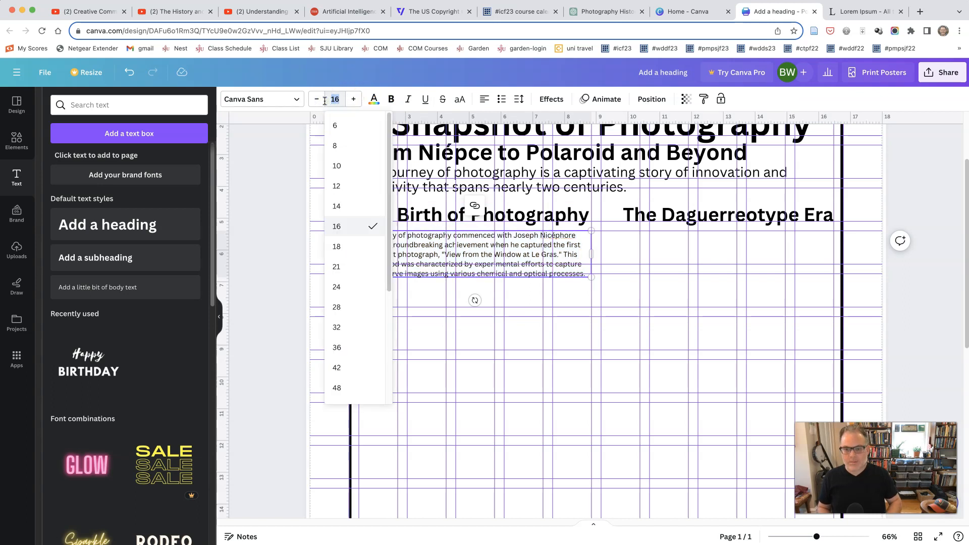
click(336, 266)
click(575, 434)
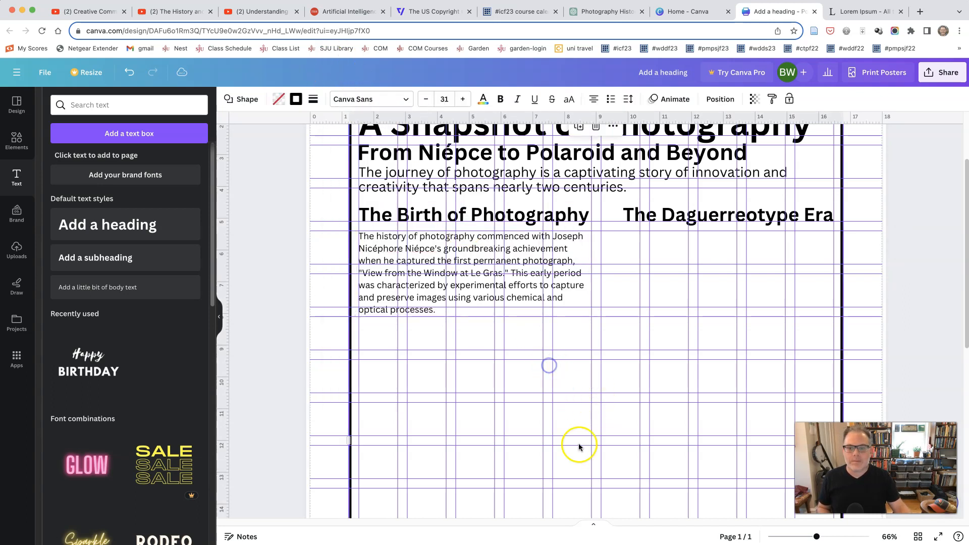
Shift the "The Birth of Photography" paragraph slightly upward, closer beneath its heading, and inspect its placement against the guides up close.
click(499, 303)
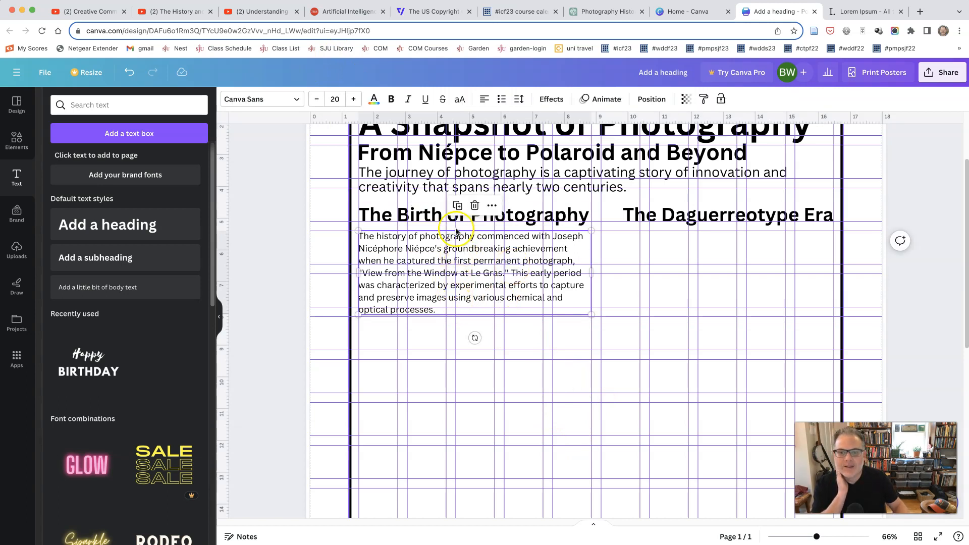
drag(456, 231, 456, 233)
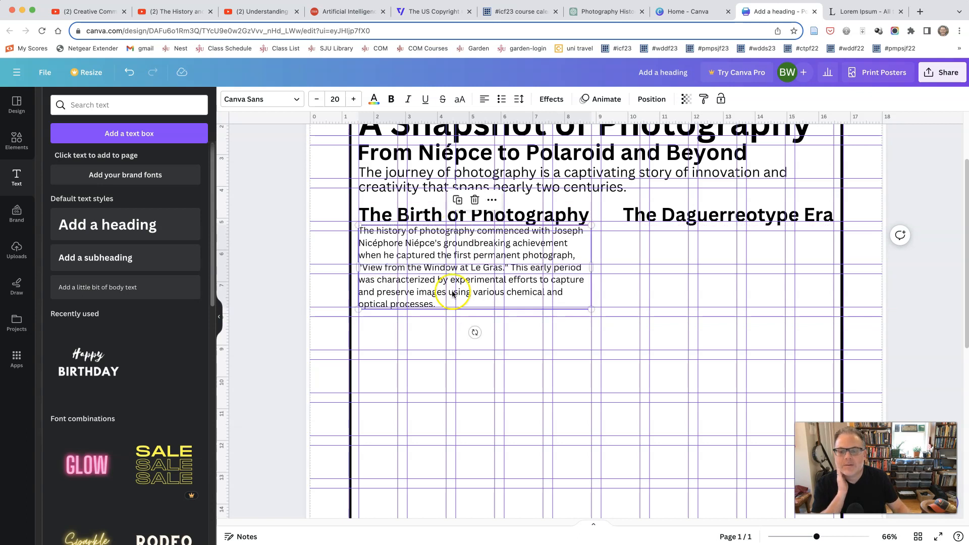
drag(810, 539, 836, 538)
drag(590, 522, 417, 522)
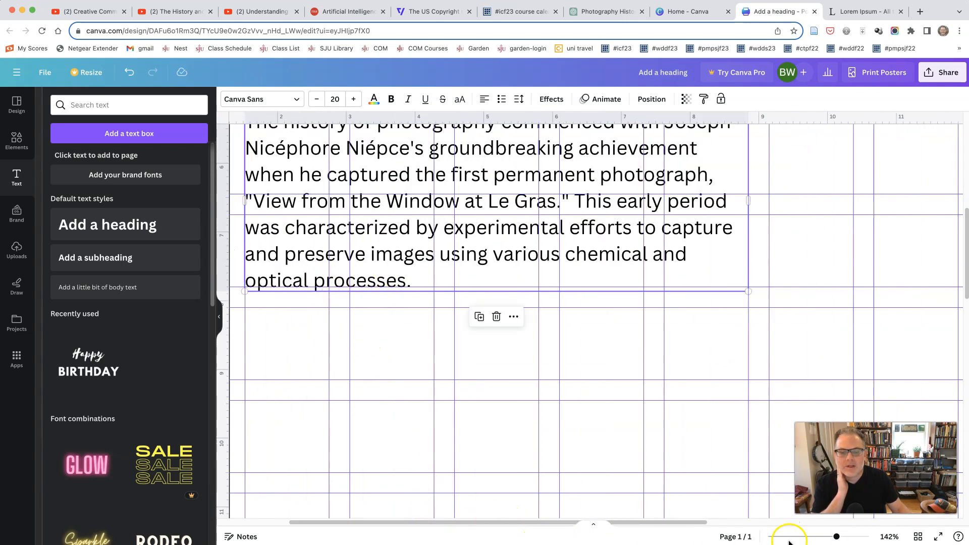